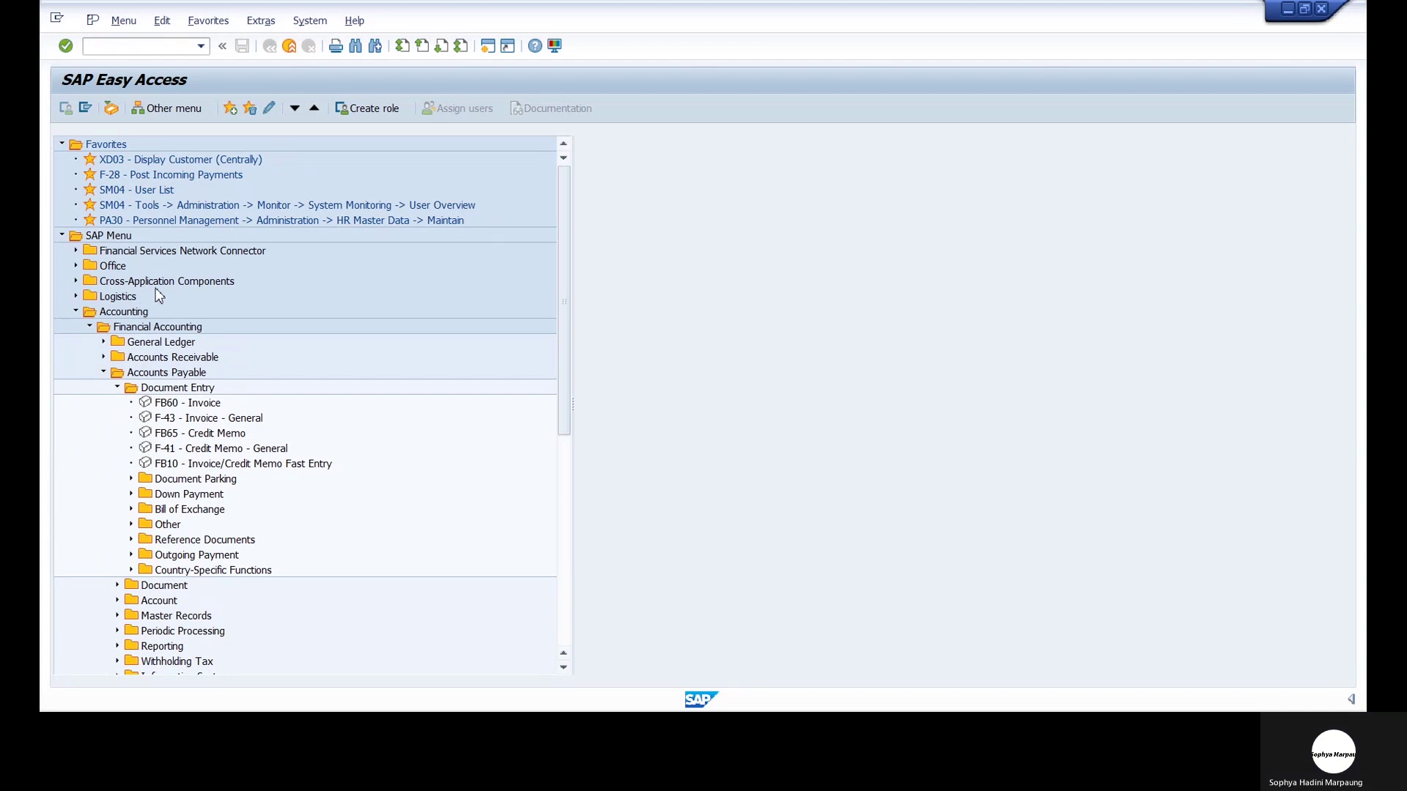
Collapse the Accounts Payable and Financial Accounting folders under Accounting in the SAP menu
left_click(133, 313)
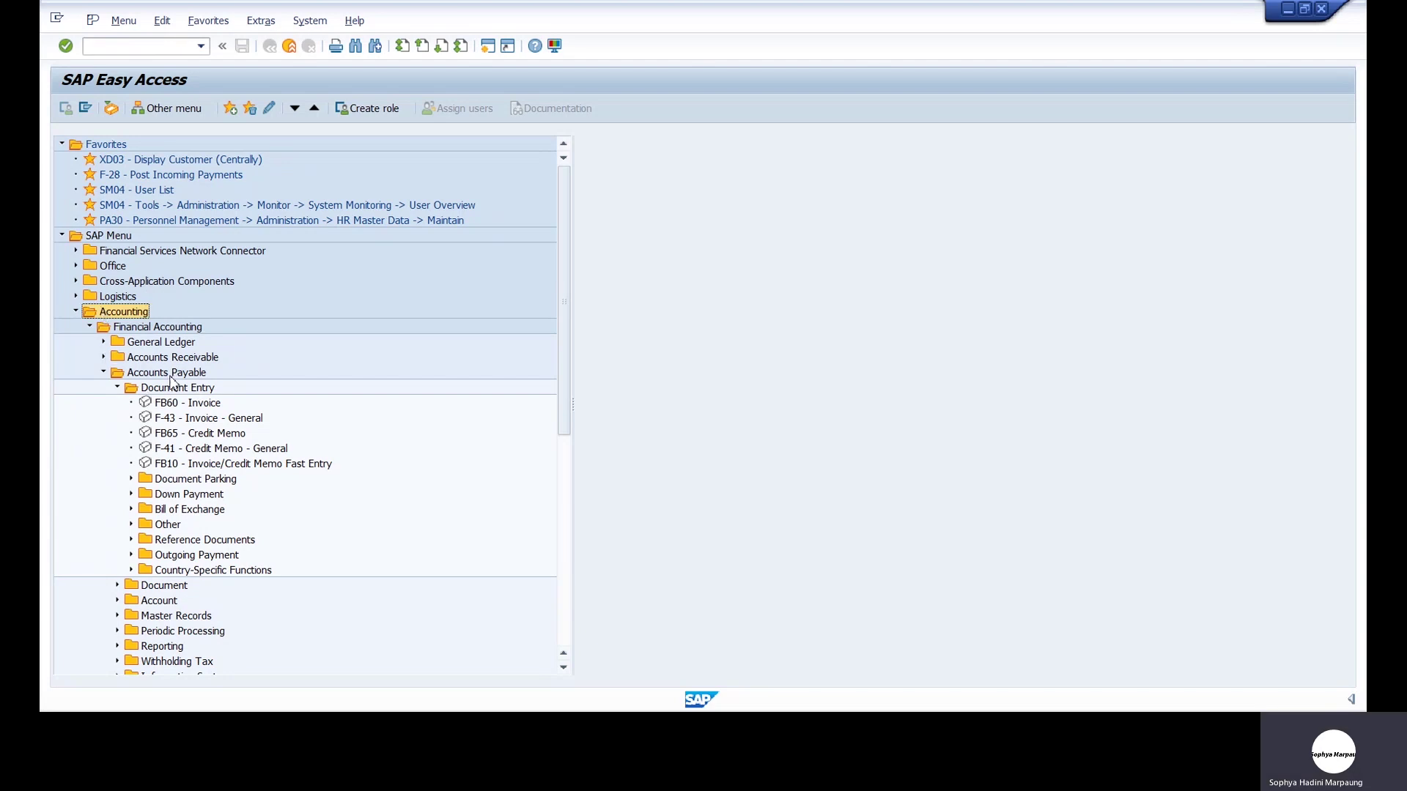
left_click(103, 373)
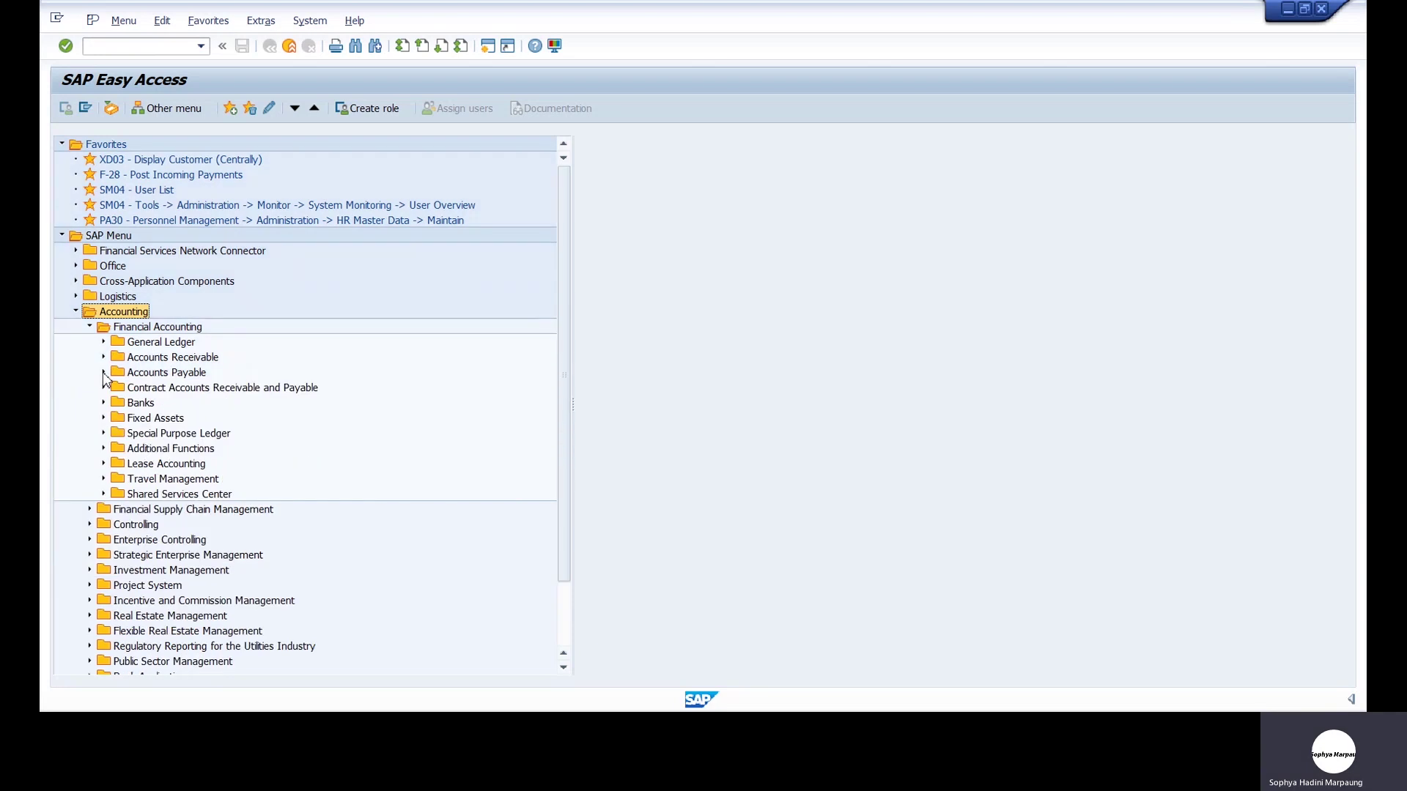
left_click(89, 327)
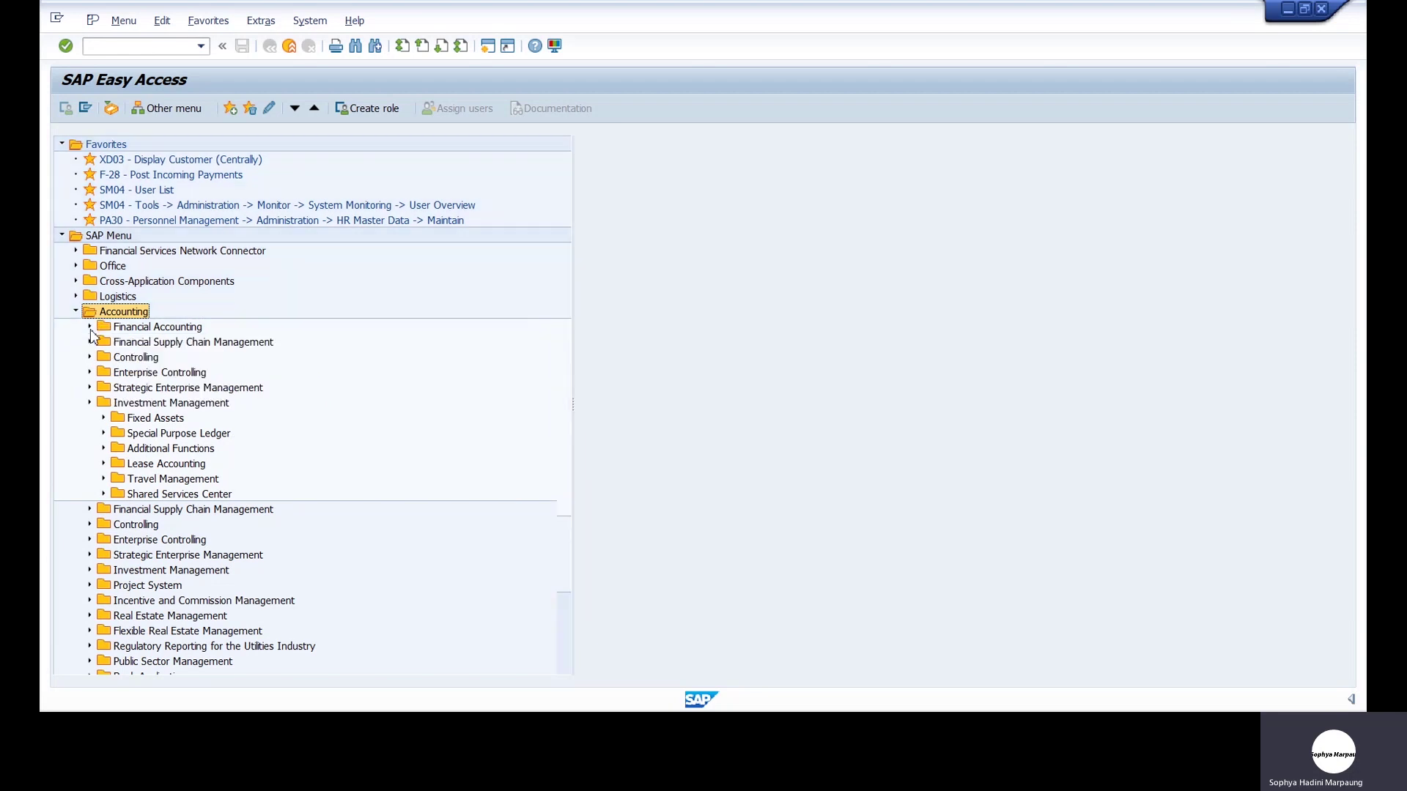
Open KS01 - Create under Controlling, Cost Center Accounting, Master Data, Cost Center, Individual Processing
left_click(136, 357)
double_click(136, 357)
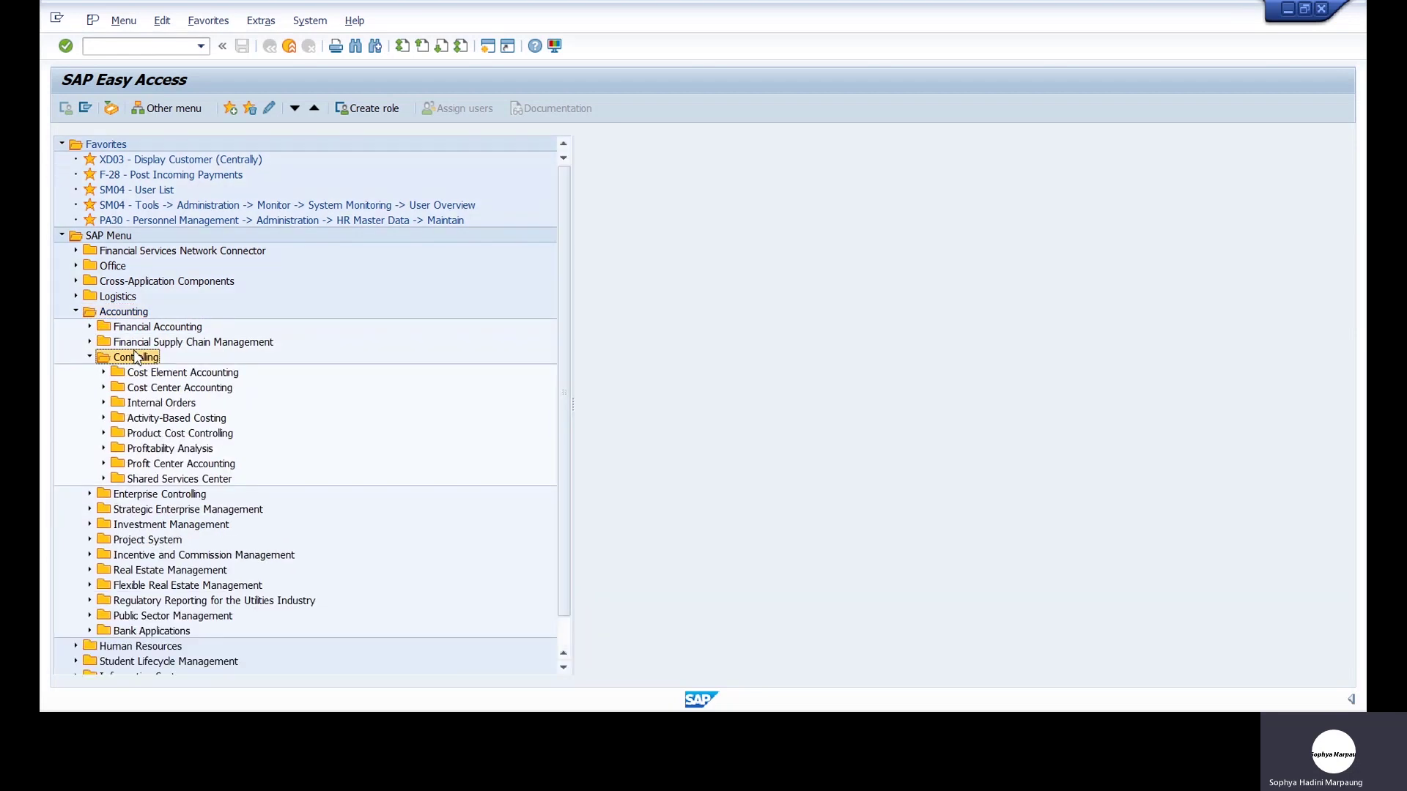
left_click(154, 389)
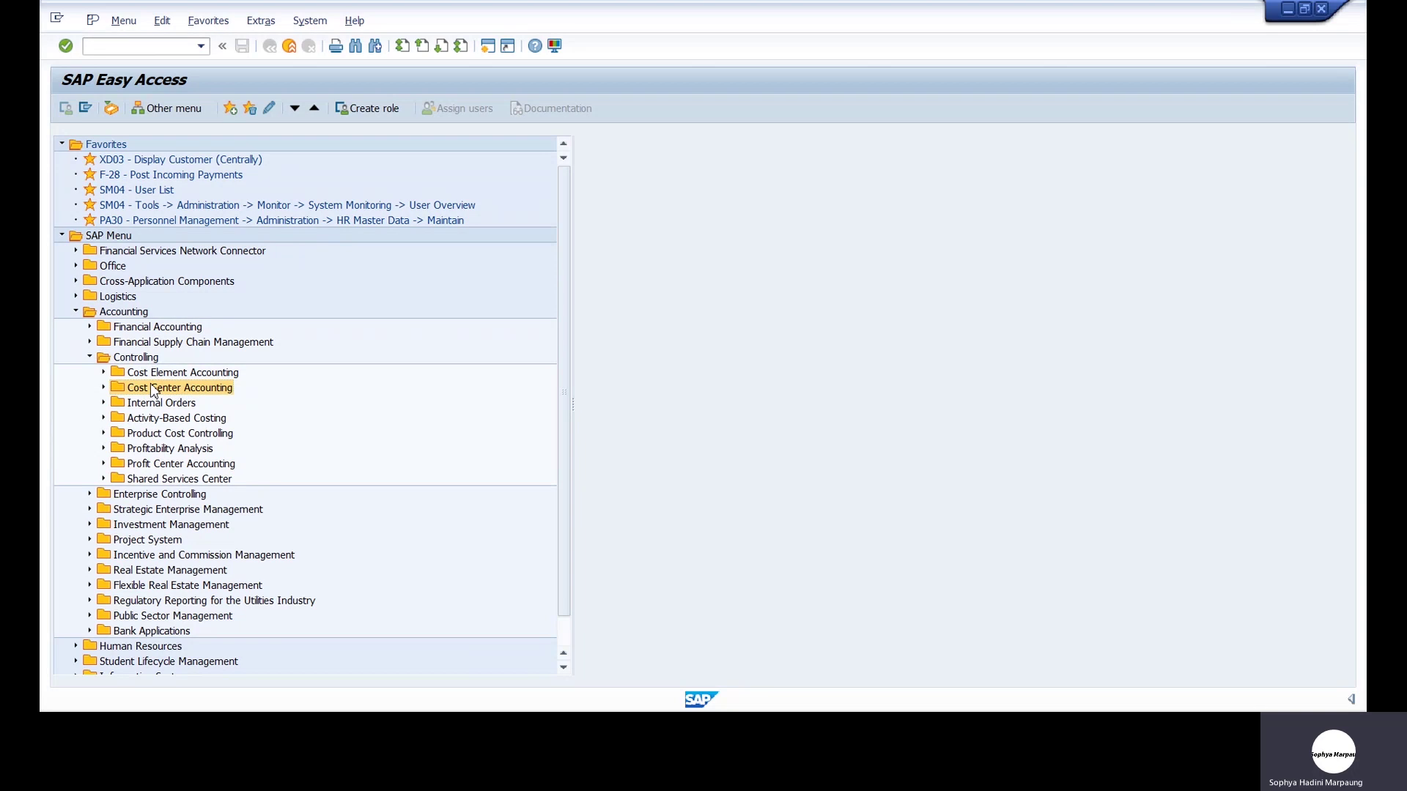
double_click(154, 388)
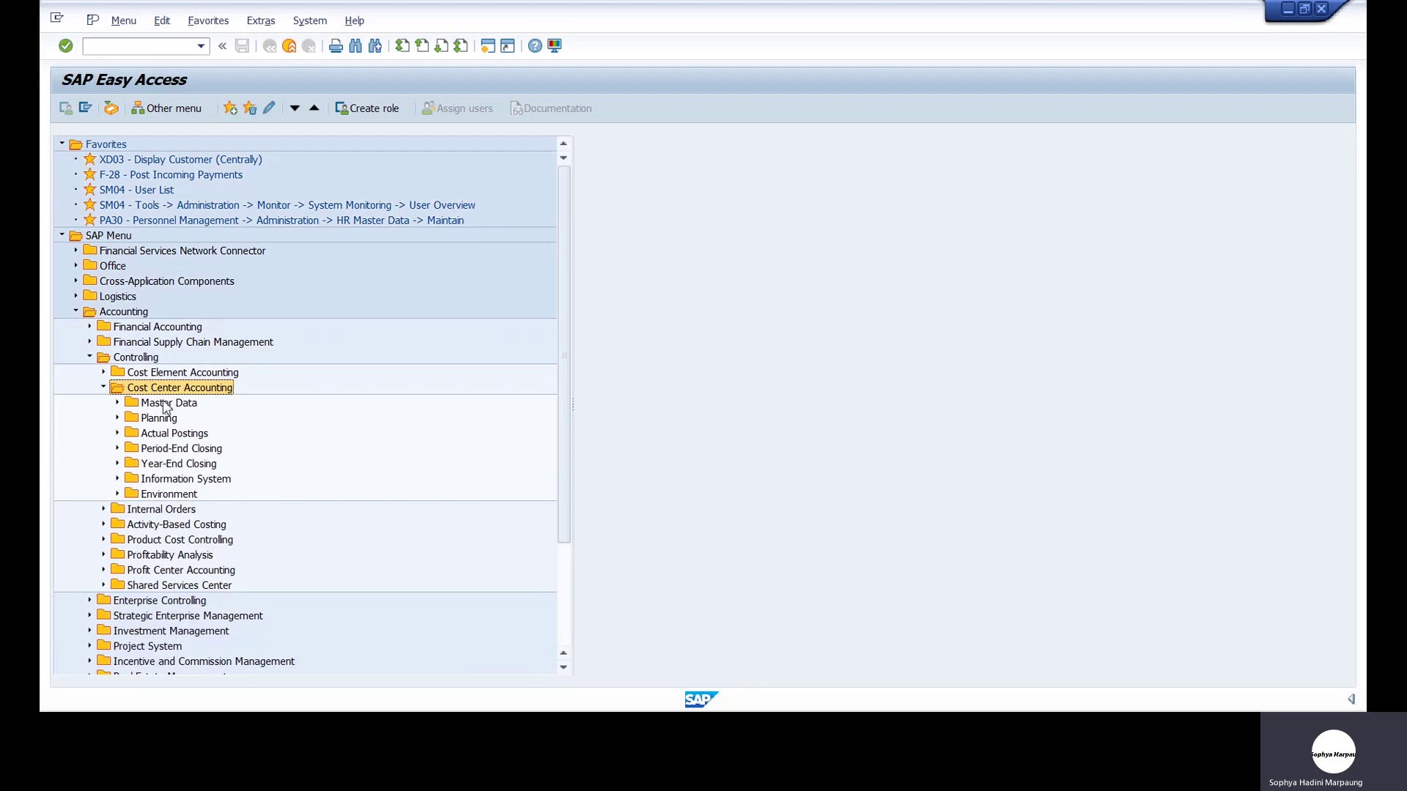
double_click(166, 405)
left_click(183, 436)
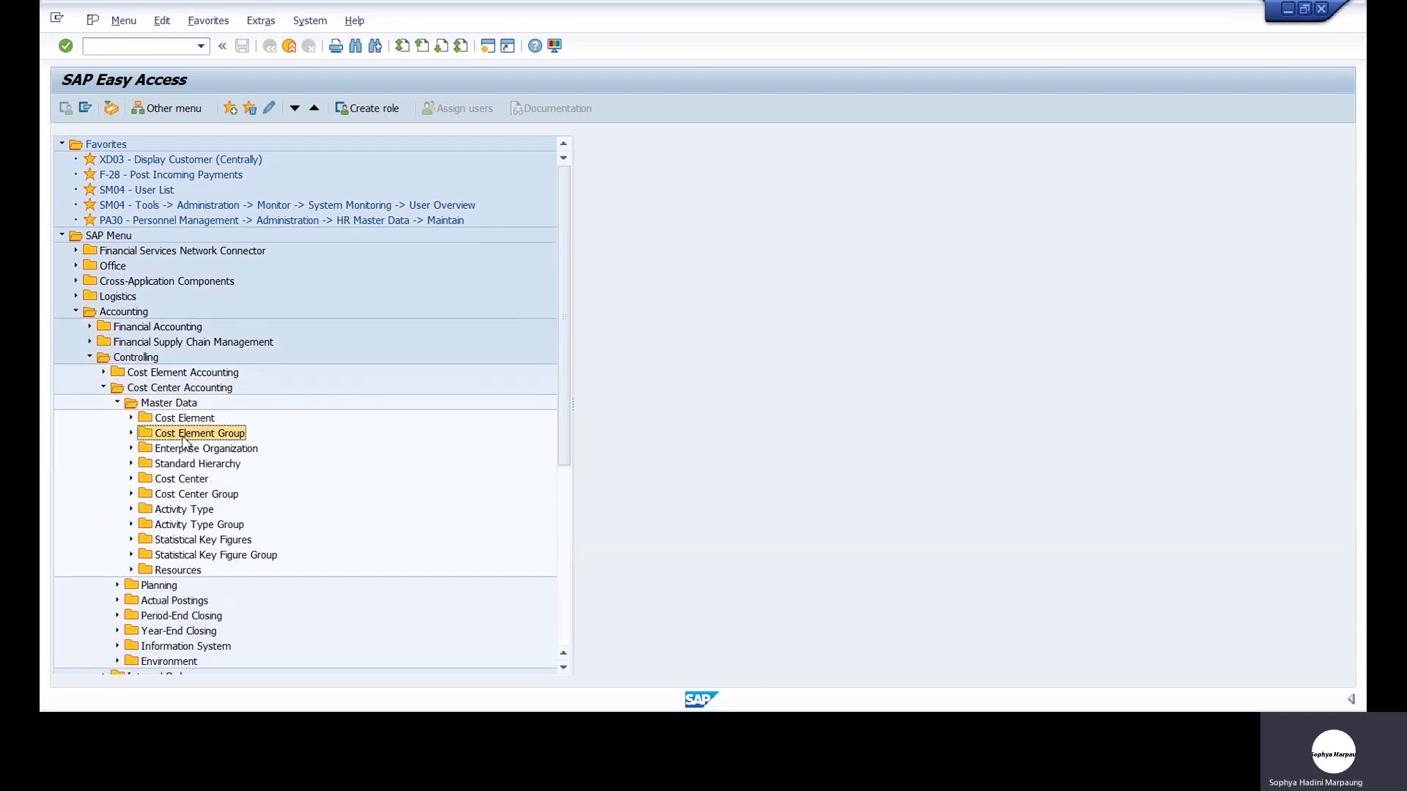
double_click(193, 479)
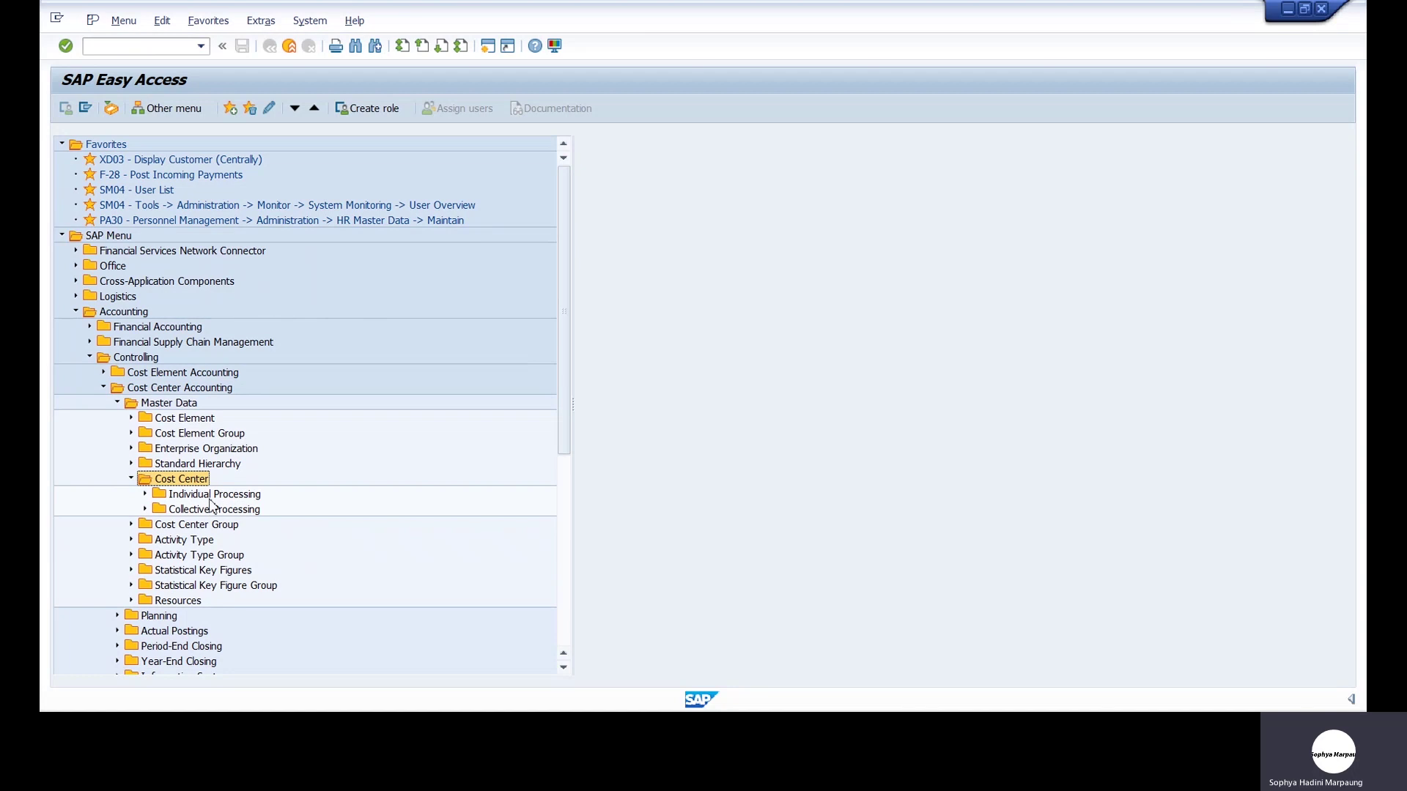
double_click(211, 497)
left_click(222, 510)
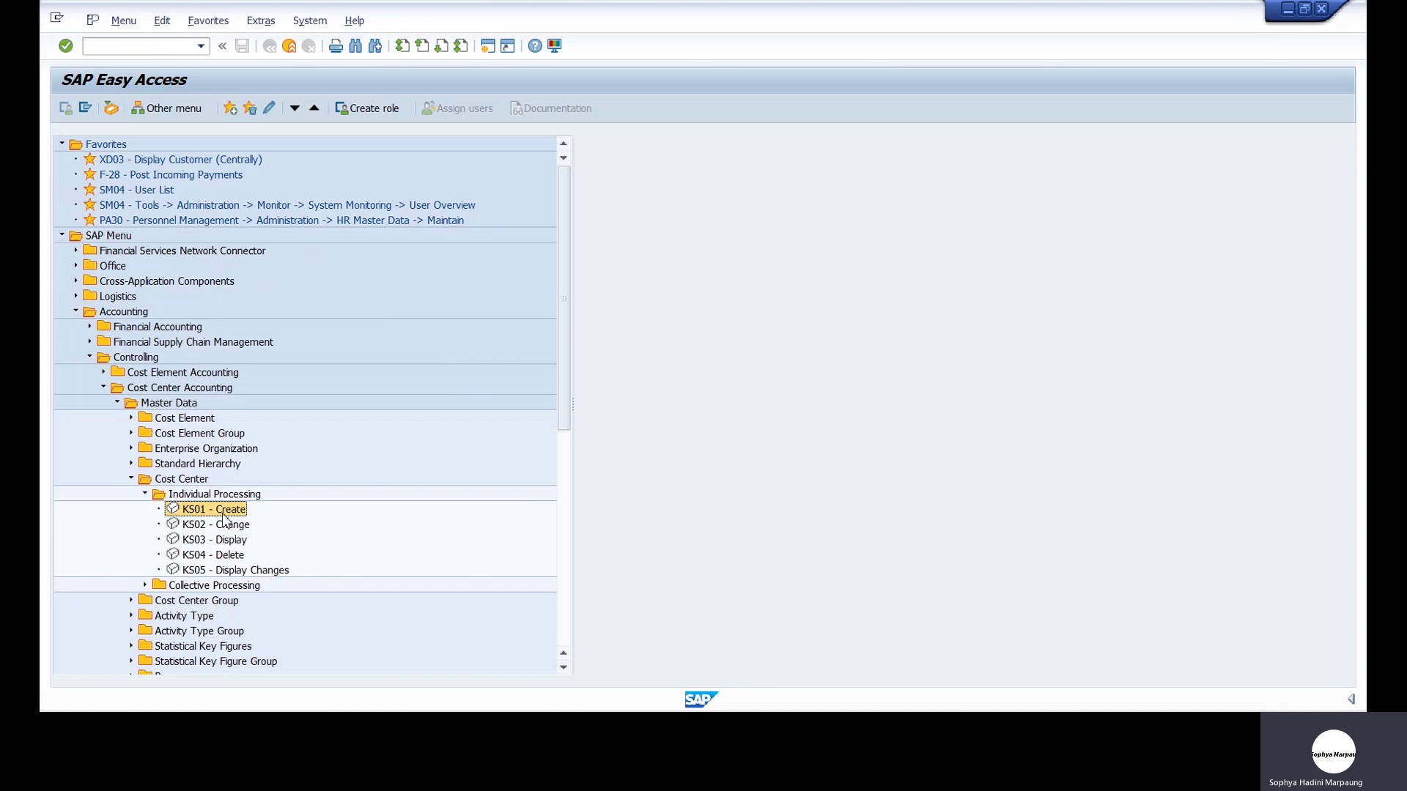
double_click(212, 511)
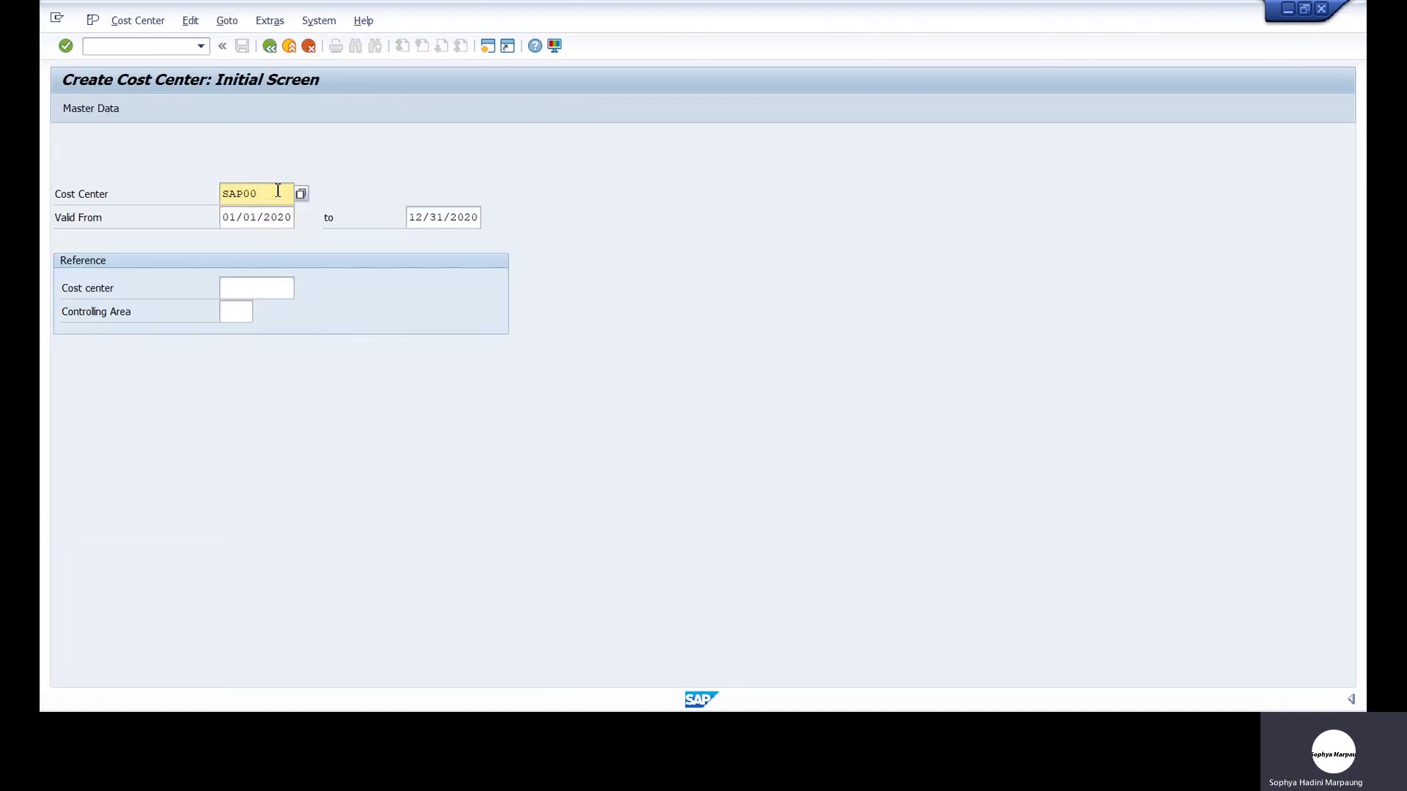
Enter SAP01-00 as the new cost center and proceed to its master data
key("BackSpace")
key("BackSpace")
type("01-00")
left_click(293, 216)
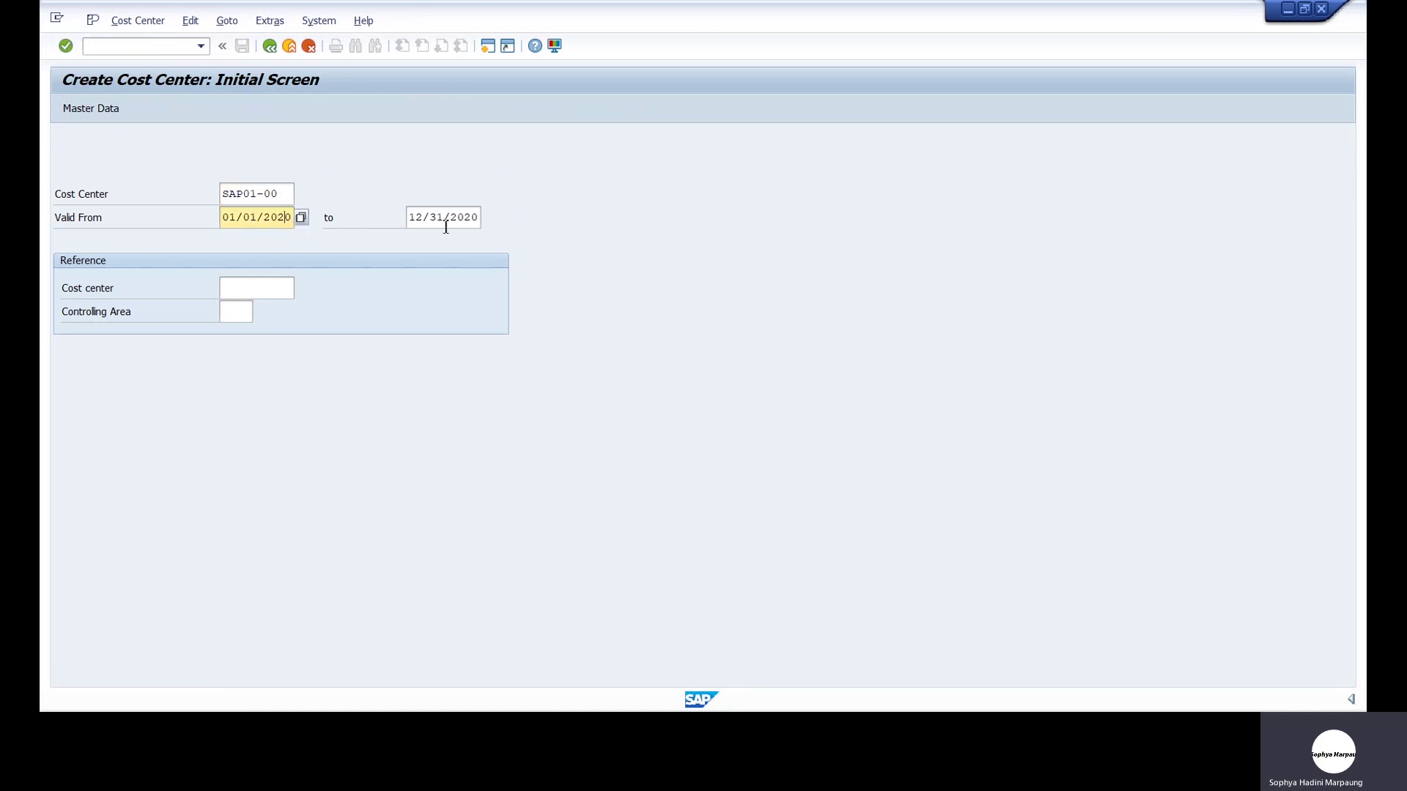
left_click(88, 110)
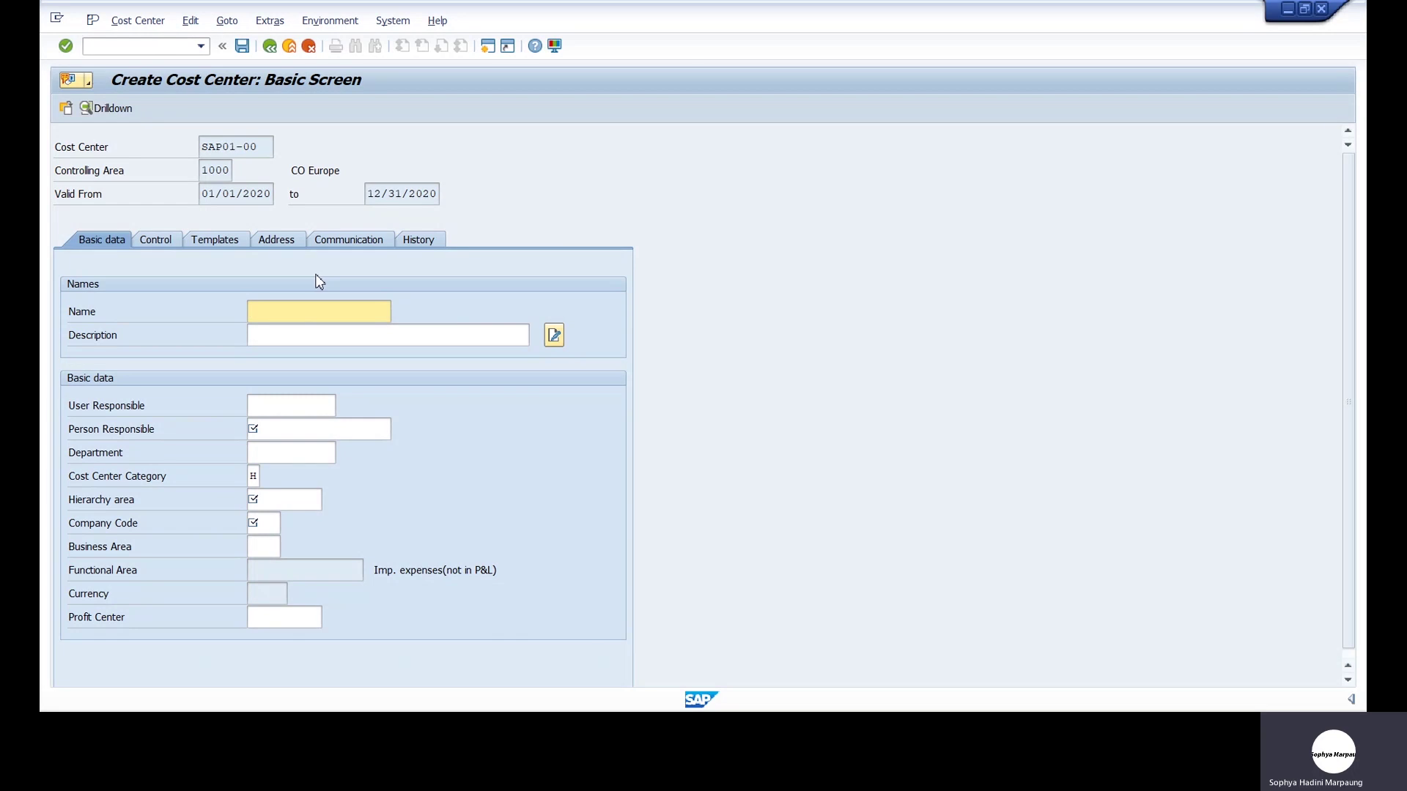
Name the cost center Group 00 and describe it as Cost Center 00
type("Group 00")
left_click(286, 337)
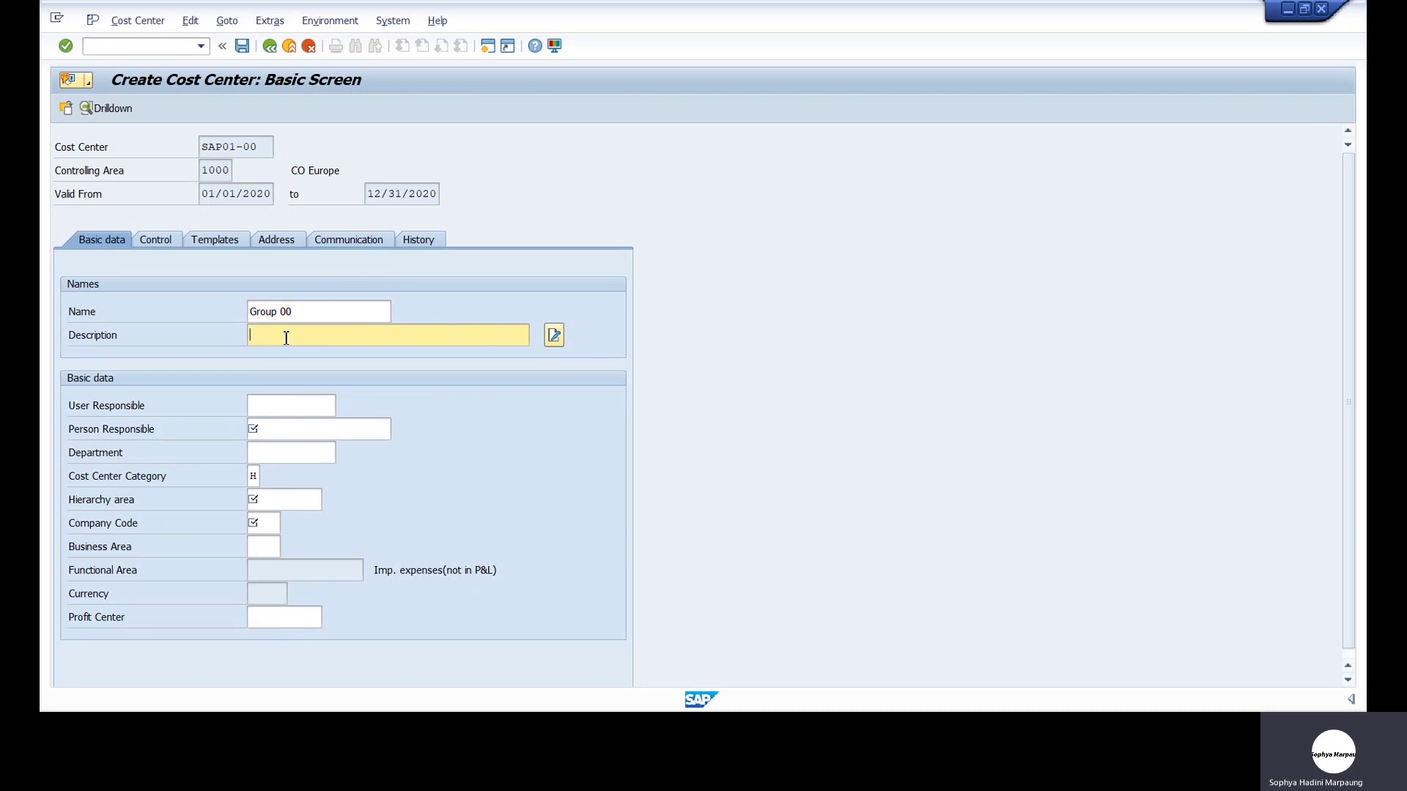
type("Cost Center 00")
Set the user responsible to 17SAP01F-00 and enter the name of the person responsible
left_click(285, 408)
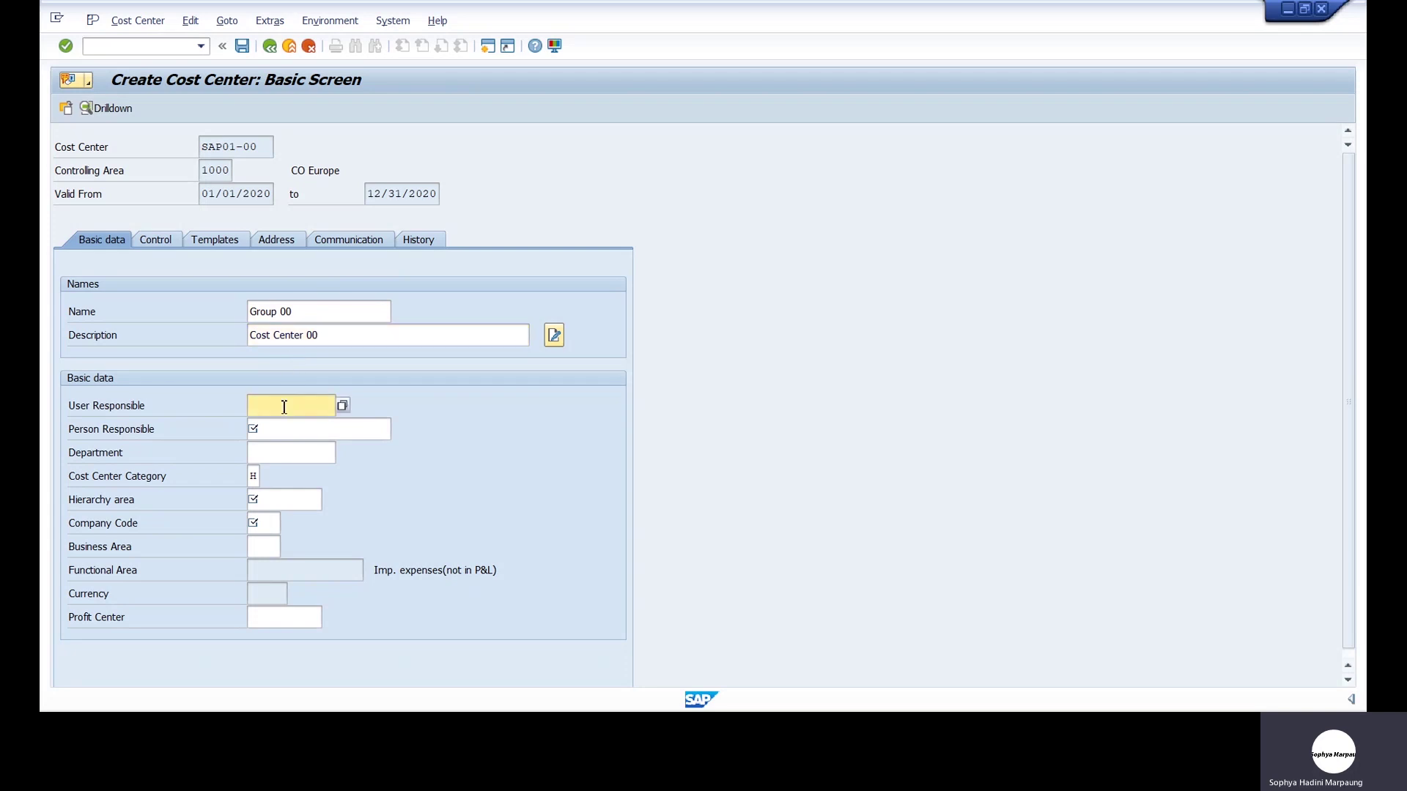
type("use")
key("BackSpace")
key("BackSpace")
key("BackSpace")
type("17SAP01F-00")
left_click(305, 432)
type("D")
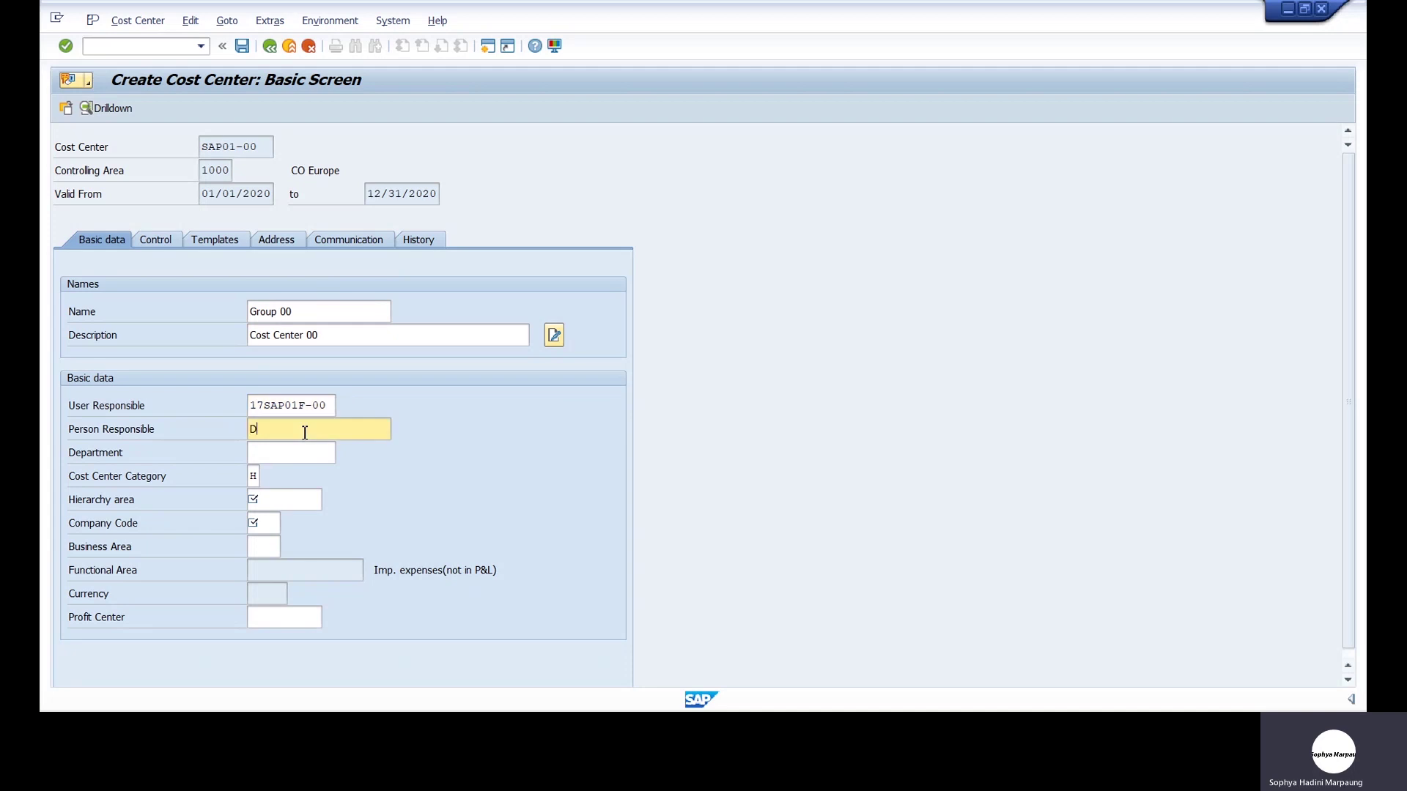
type("ani")
Look up category H in the list of cost center categories, then close the list
left_click(256, 476)
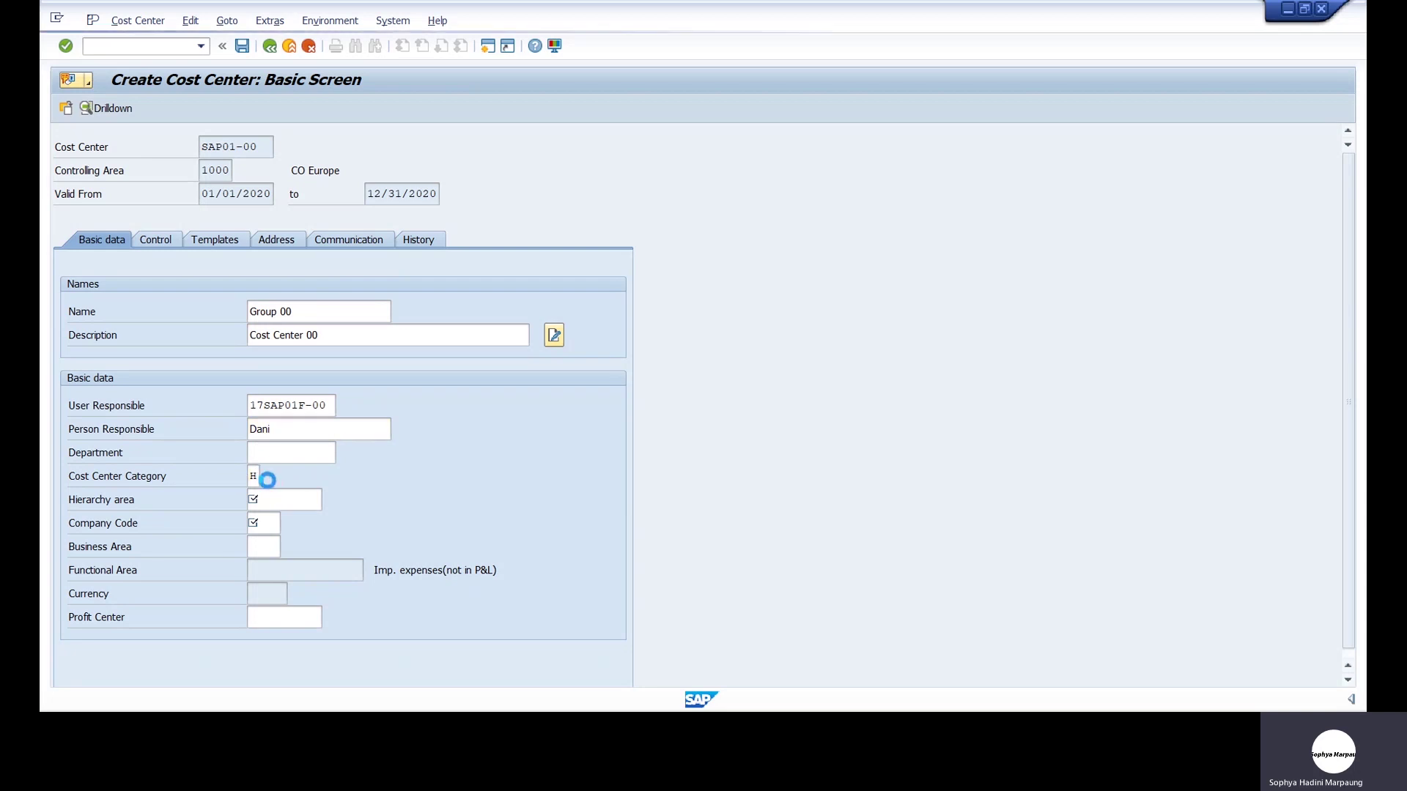
left_click(329, 454)
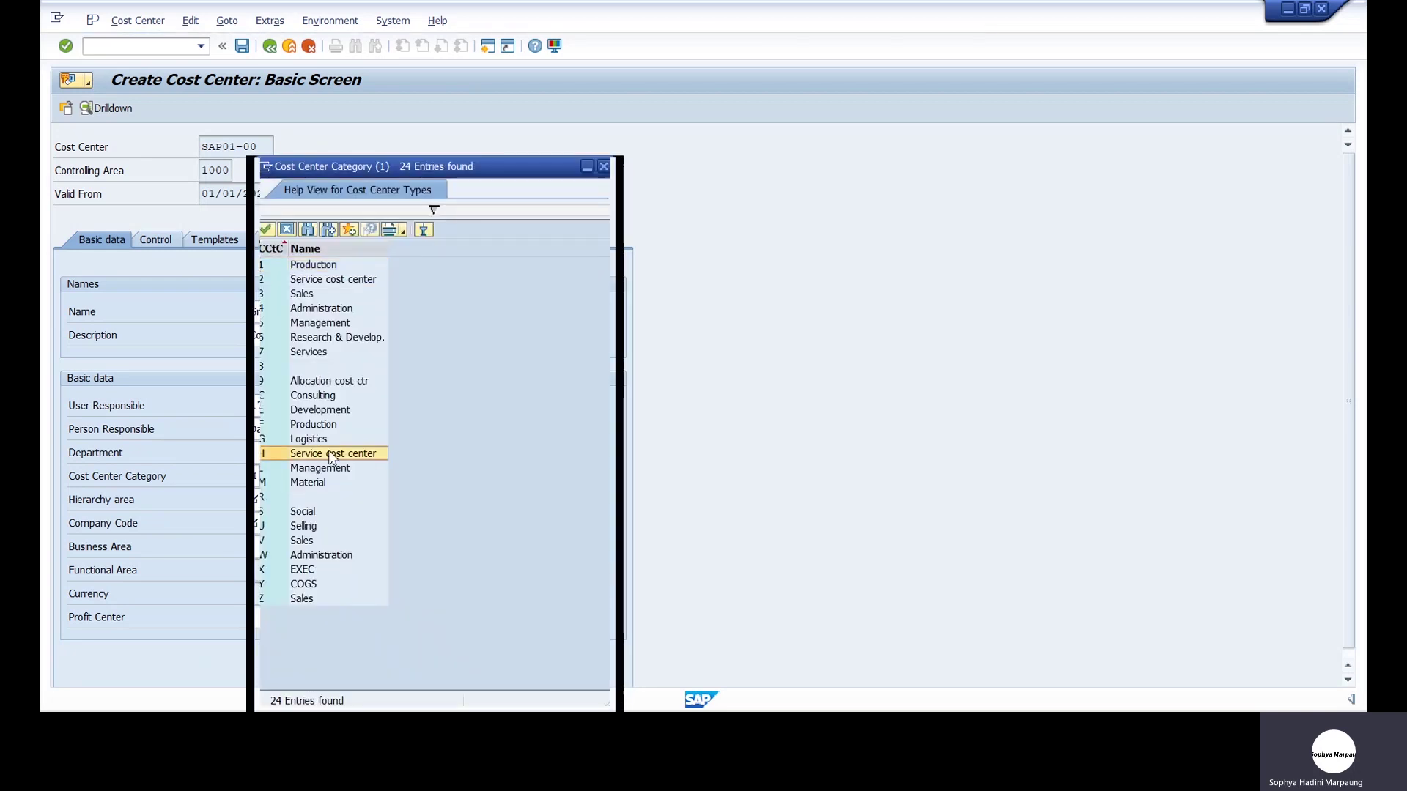
left_click(607, 166)
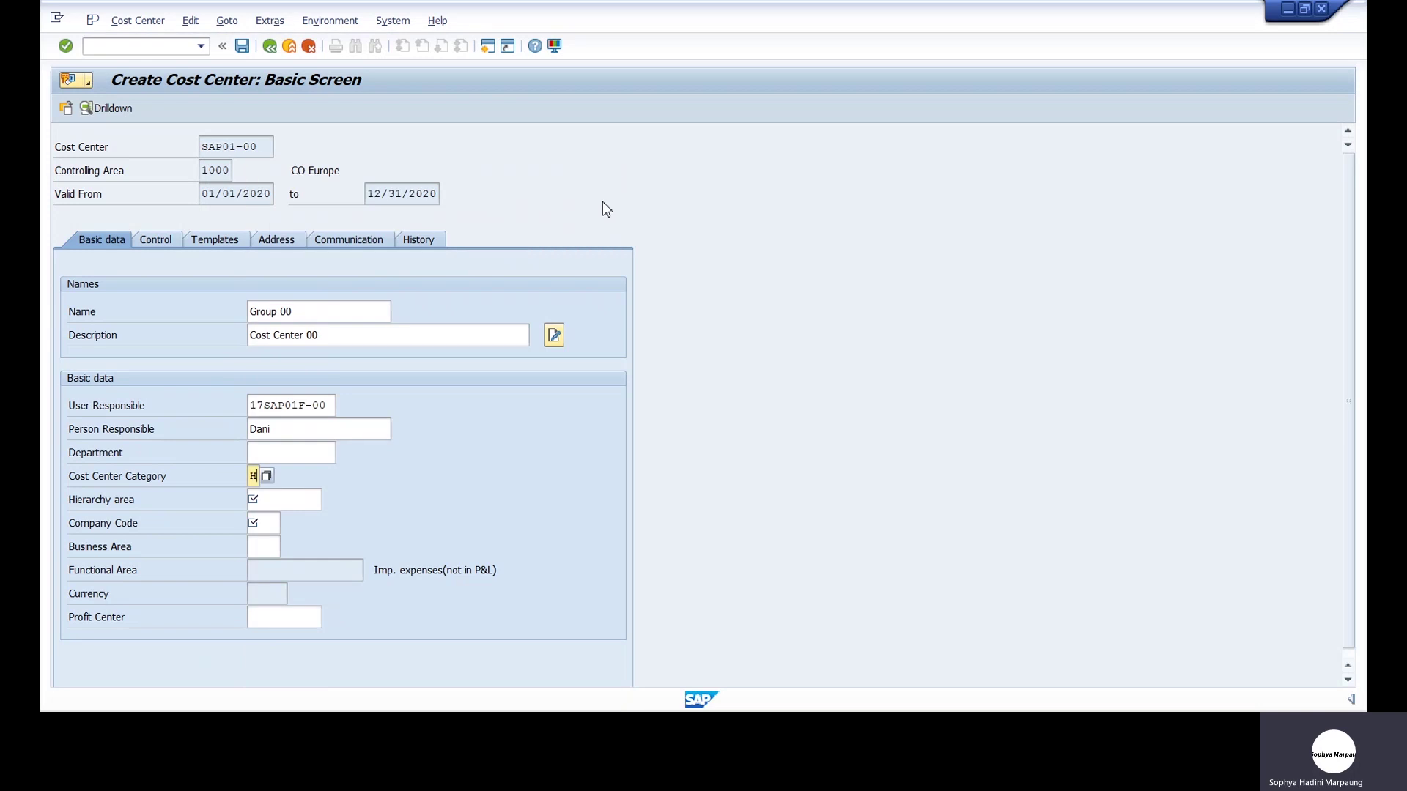
Browse the cost center groups available for the hierarchy area and set the hierarchy area to H9500
left_click(307, 495)
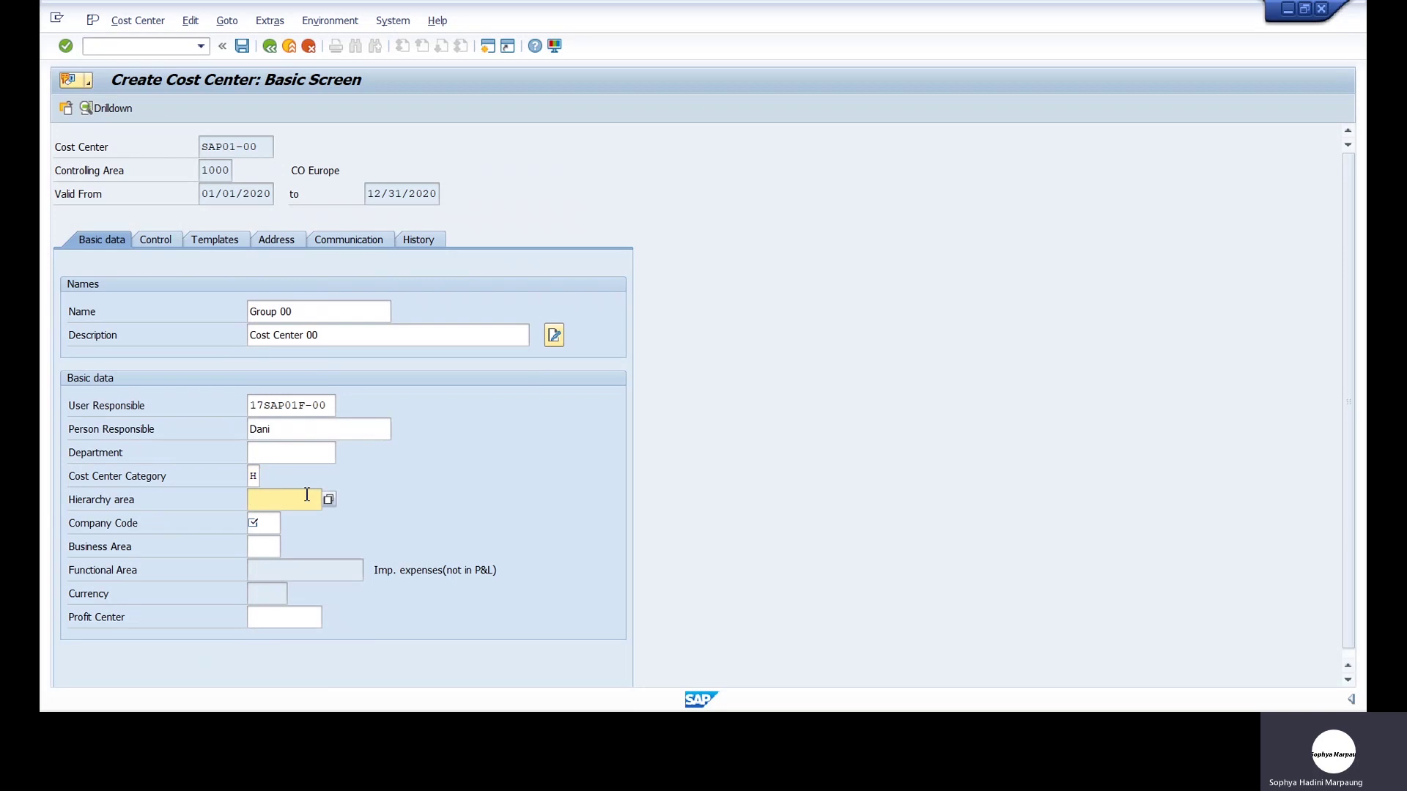
left_click(330, 499)
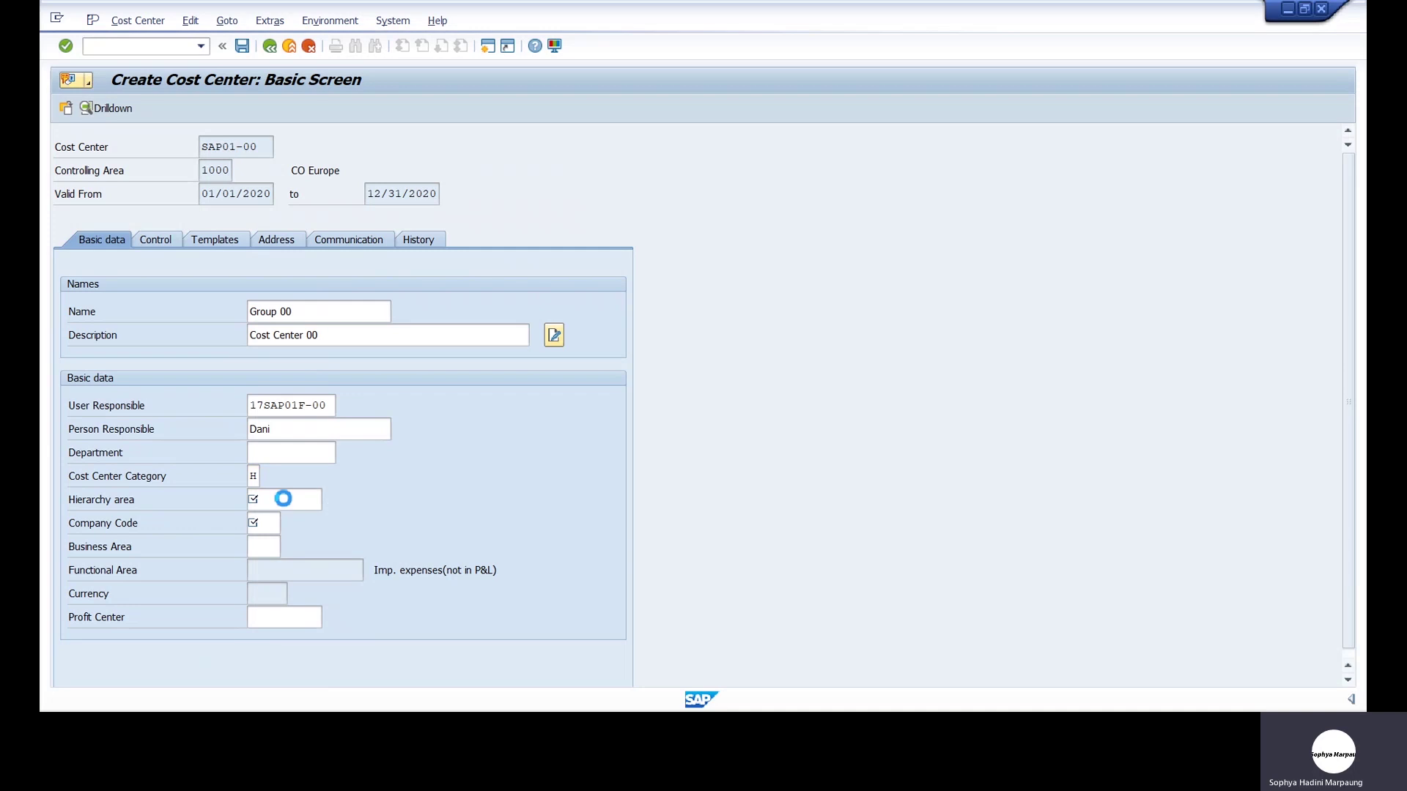
scroll(123, 442, "down", 16)
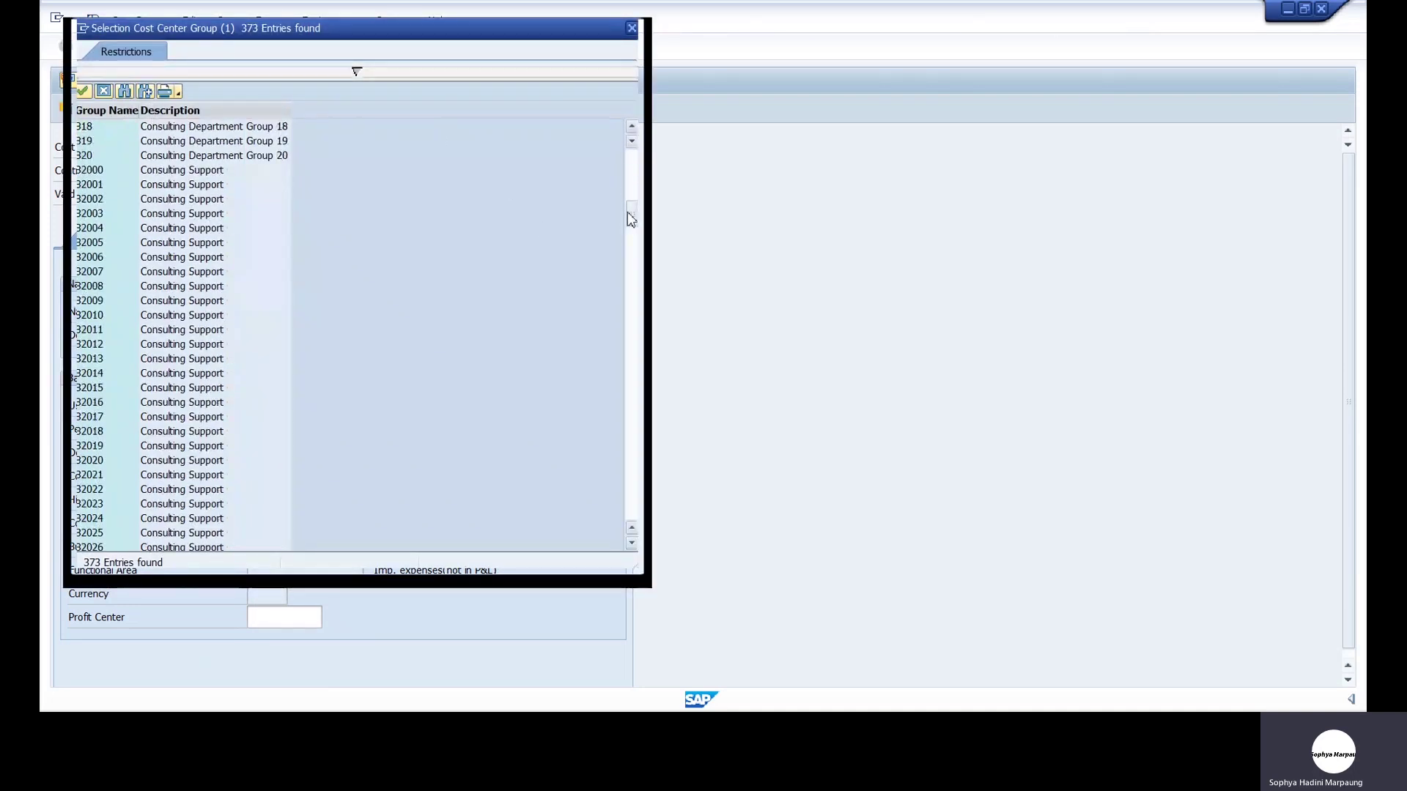
left_click_drag(630, 220, 602, 339)
scroll(145, 425, "up", 10)
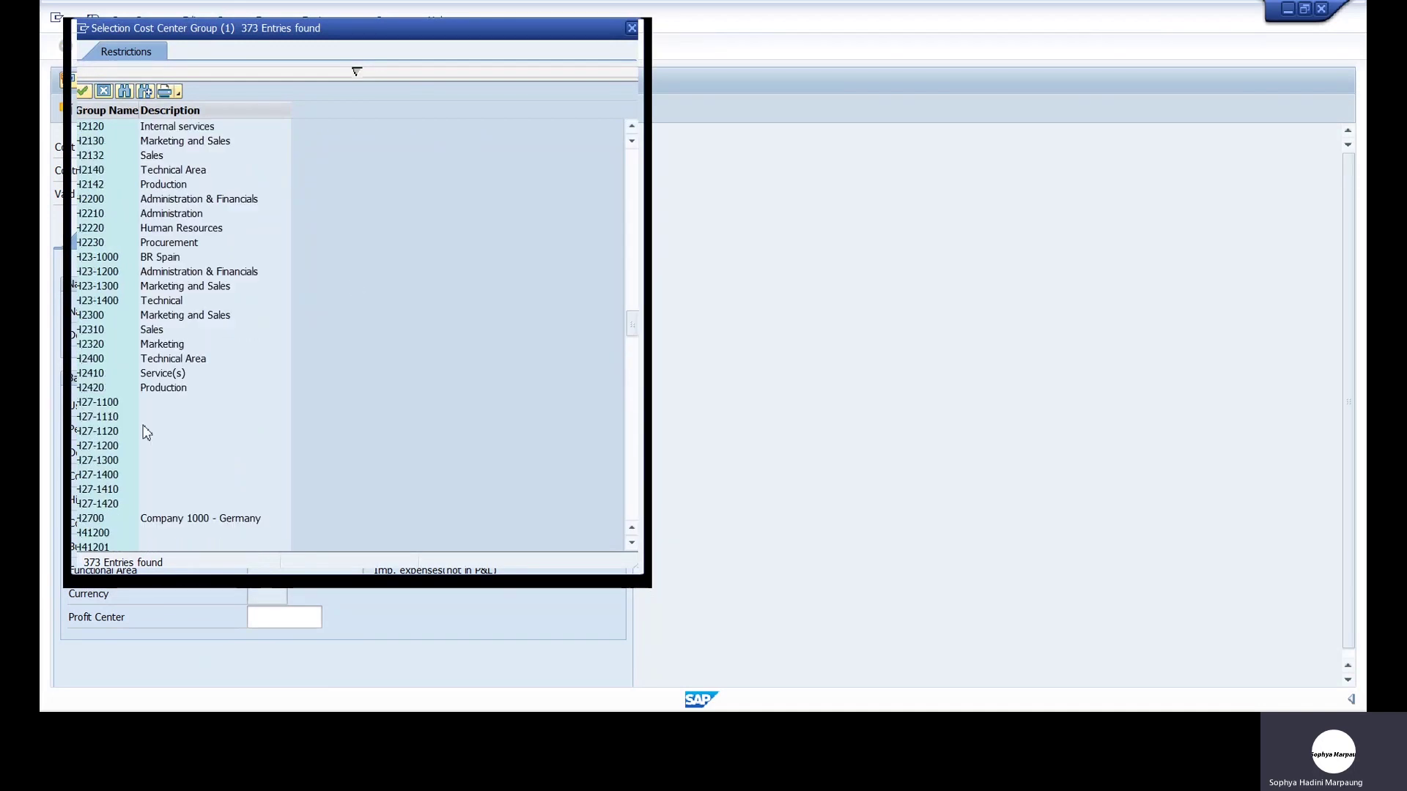
scroll(178, 419, "up", 3)
left_click(632, 28)
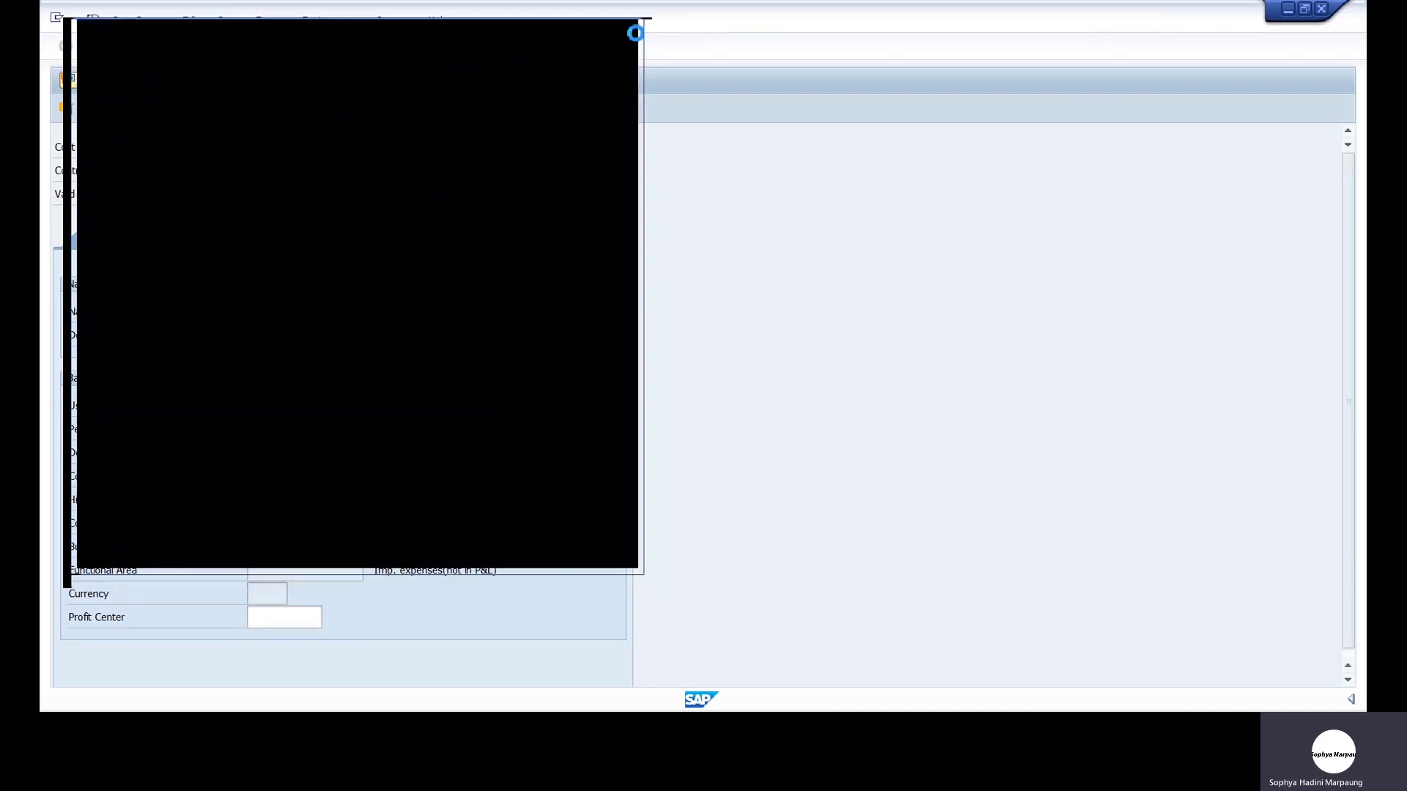
type("h9500")
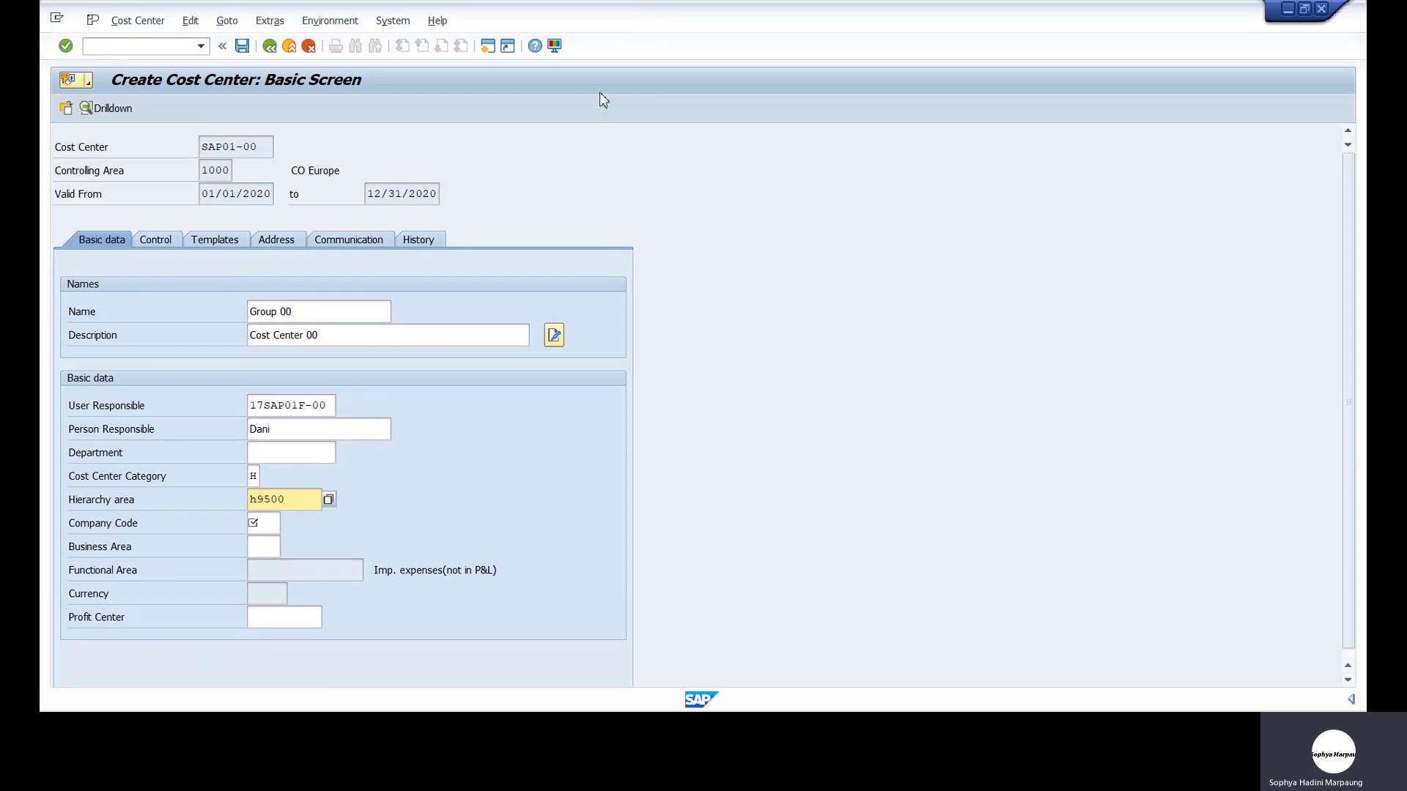
Assign the cost center to company code 1000 and business area 9900
left_click(265, 526)
type("1000")
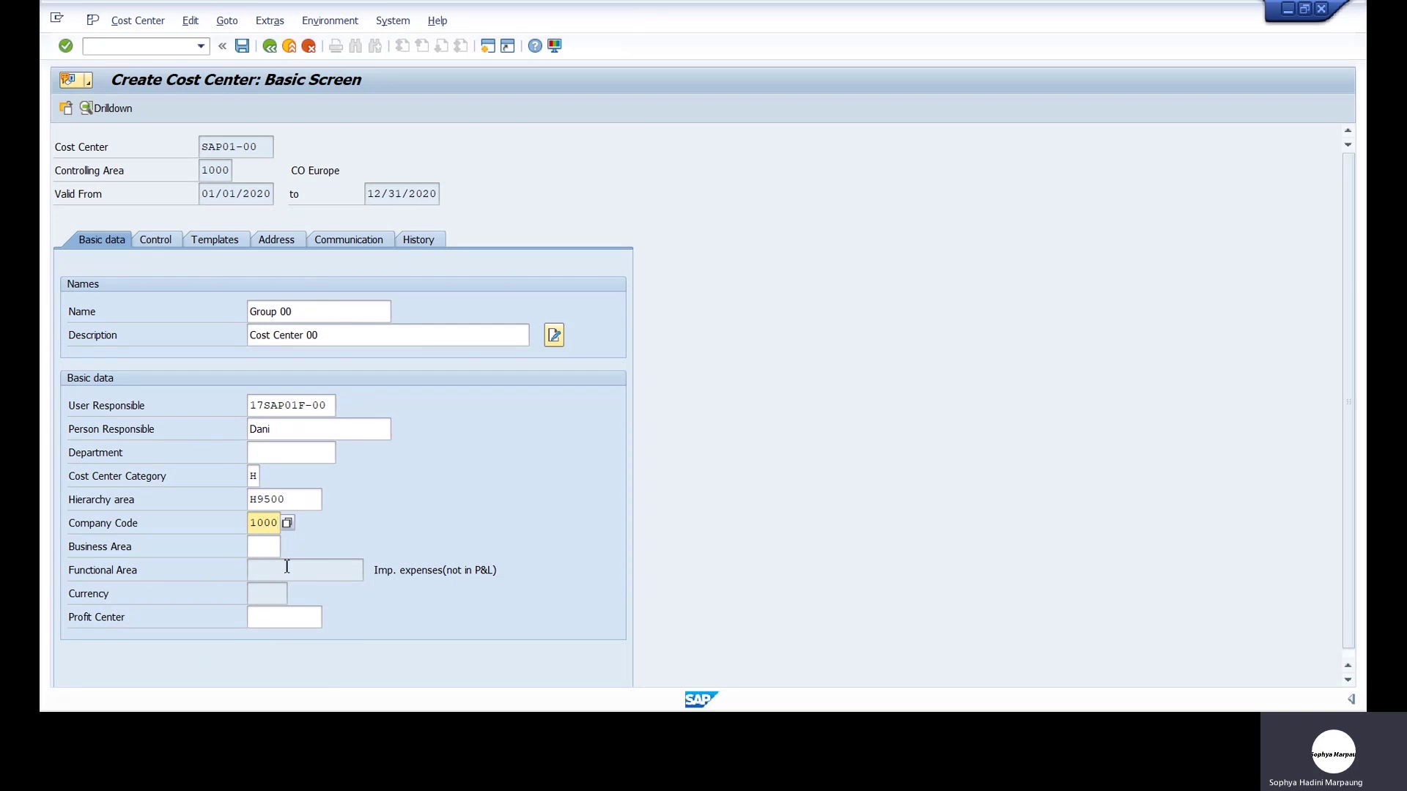
left_click(264, 549)
type("9900")
Look up business area 9900 in the list of business areas, then close the list
key("Return")
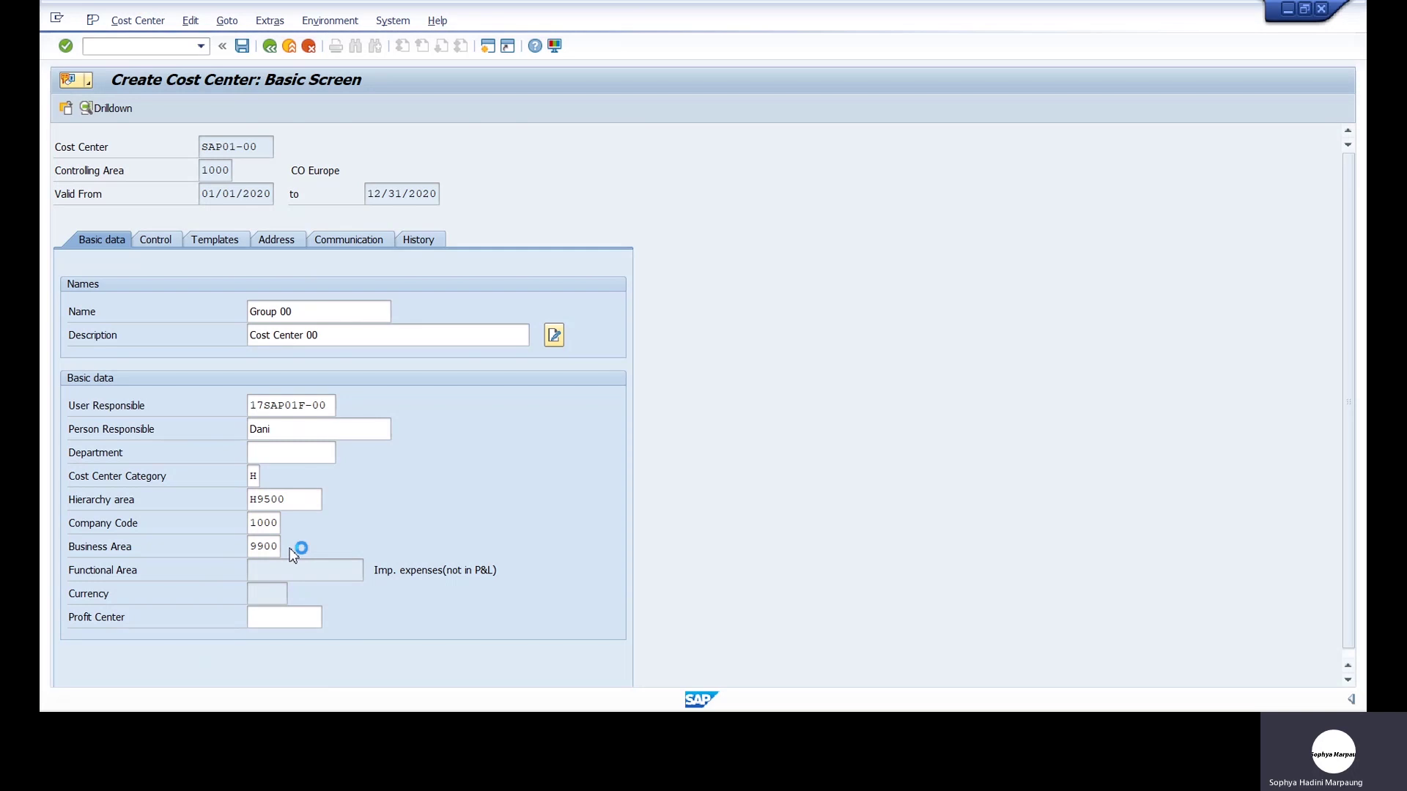
scroll(302, 579, "down", 4)
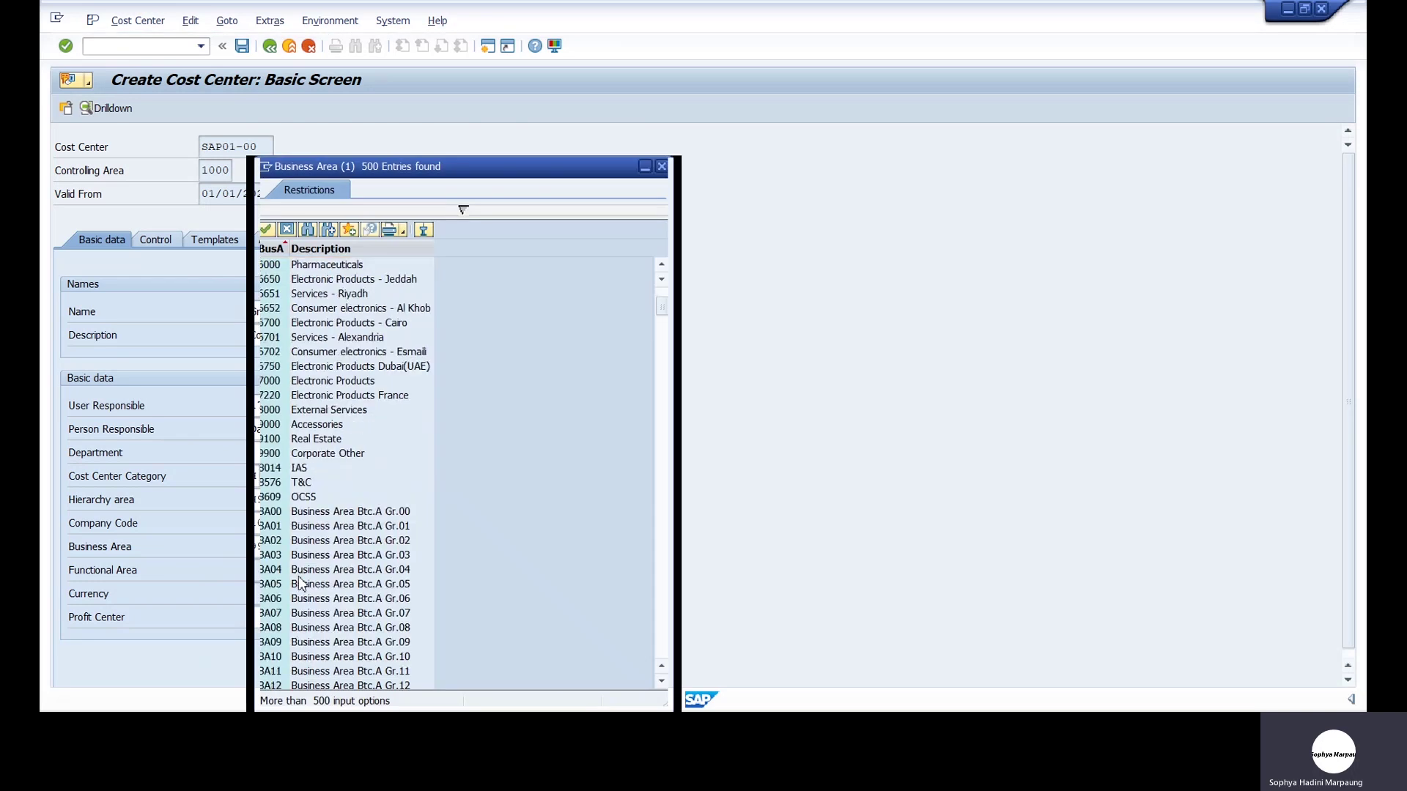
left_click(307, 454)
left_click(662, 169)
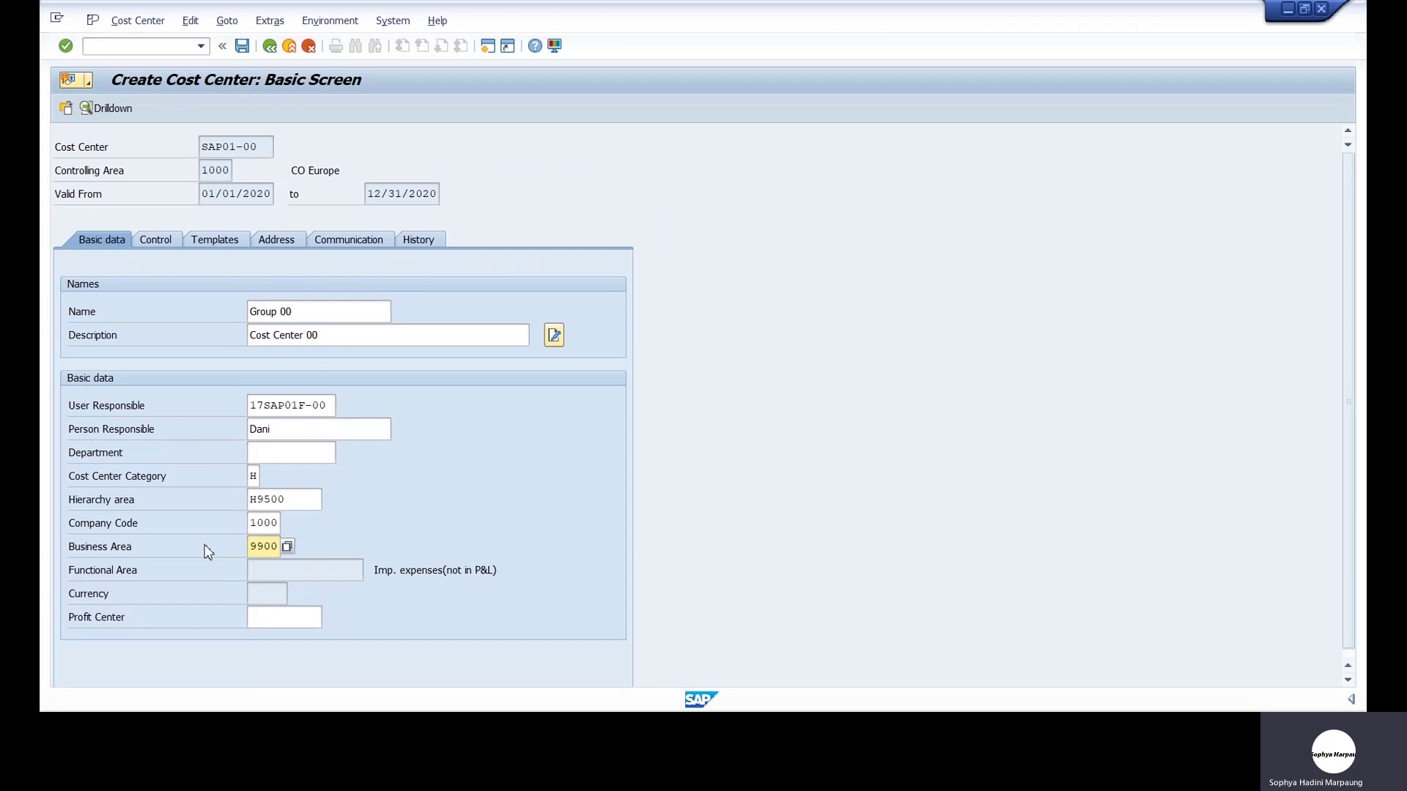
Set the profit center to 1400 and save the new cost center
left_click(282, 619)
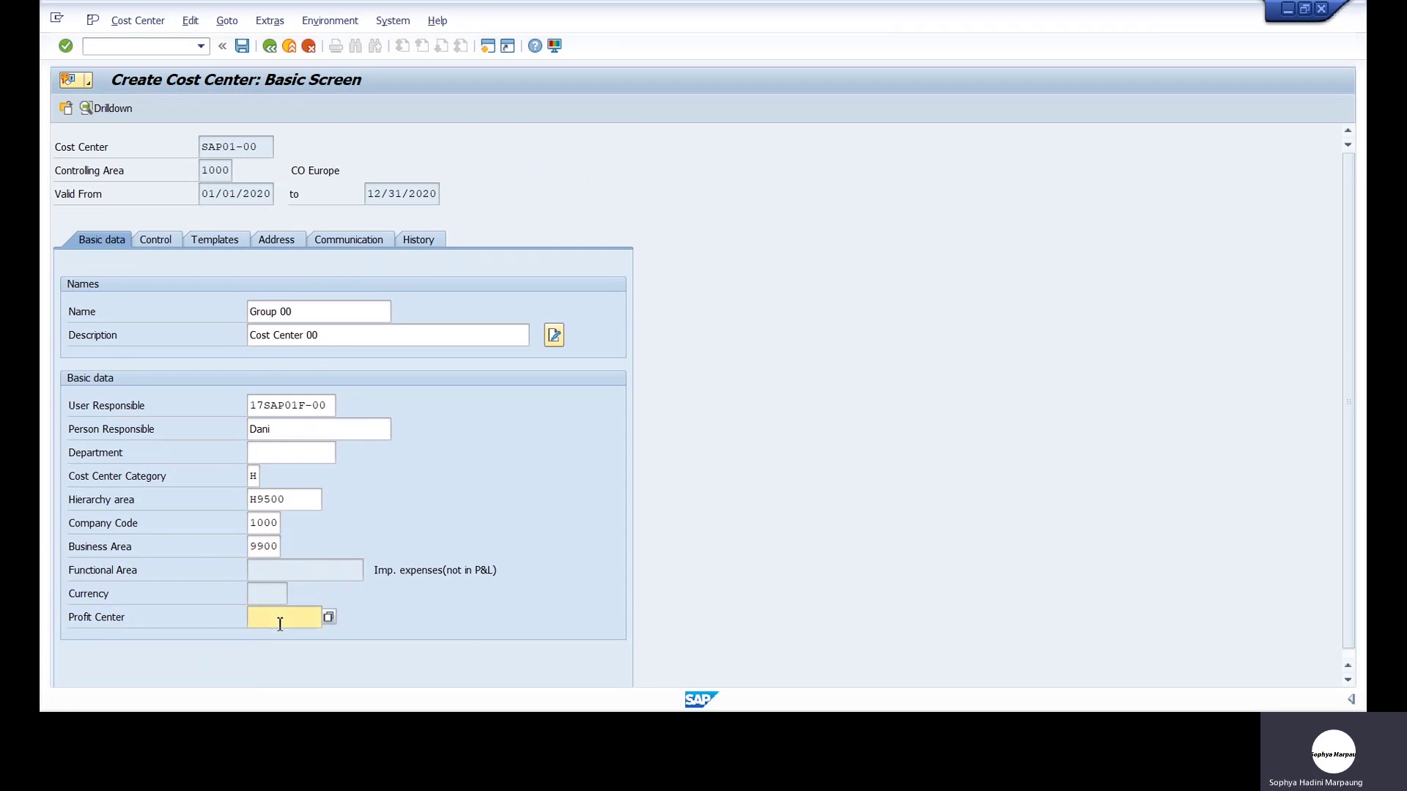
type("1400")
left_click(242, 47)
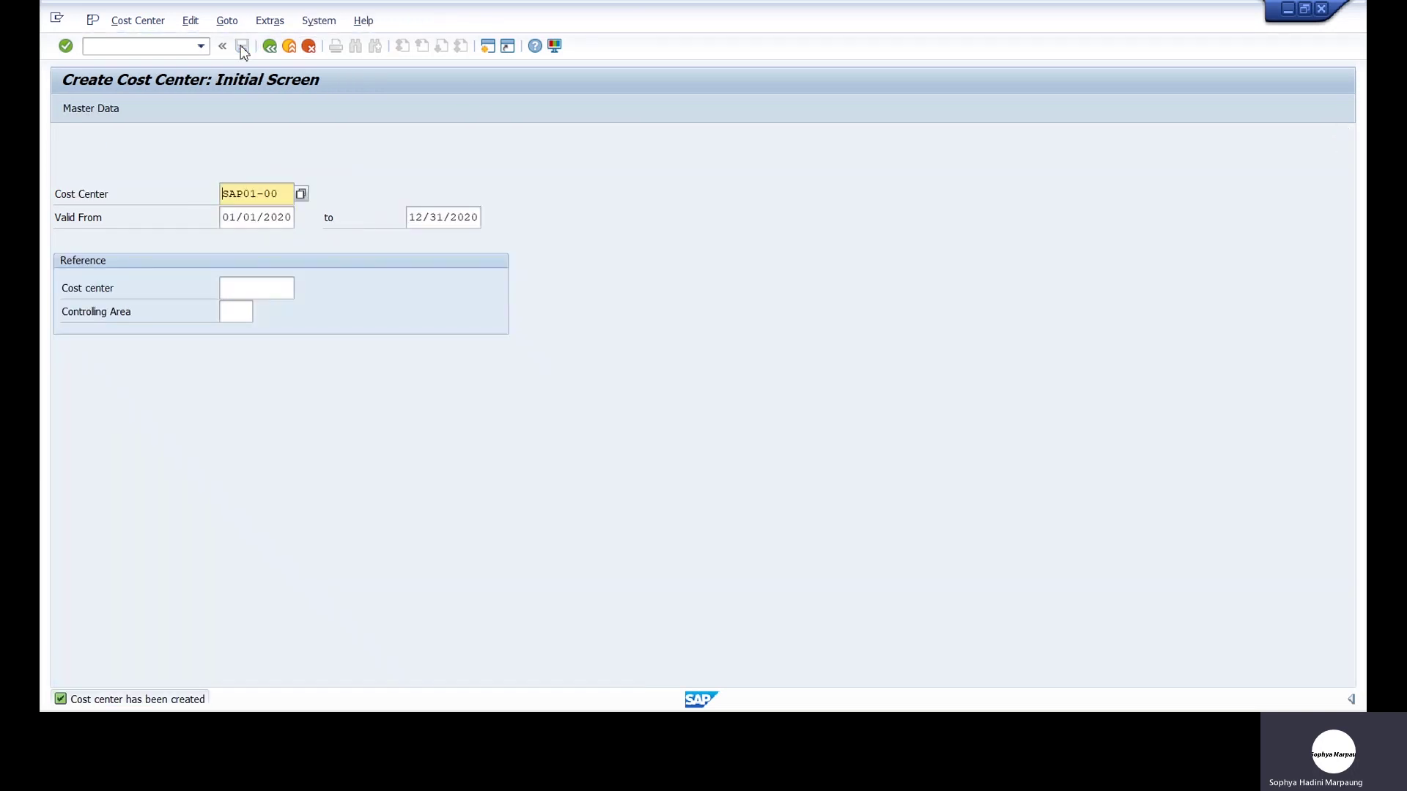
left_click_drag(288, 194, 214, 192)
right_click(253, 194)
left_click(287, 193)
left_click_drag(290, 193, 204, 196)
left_click(212, 194)
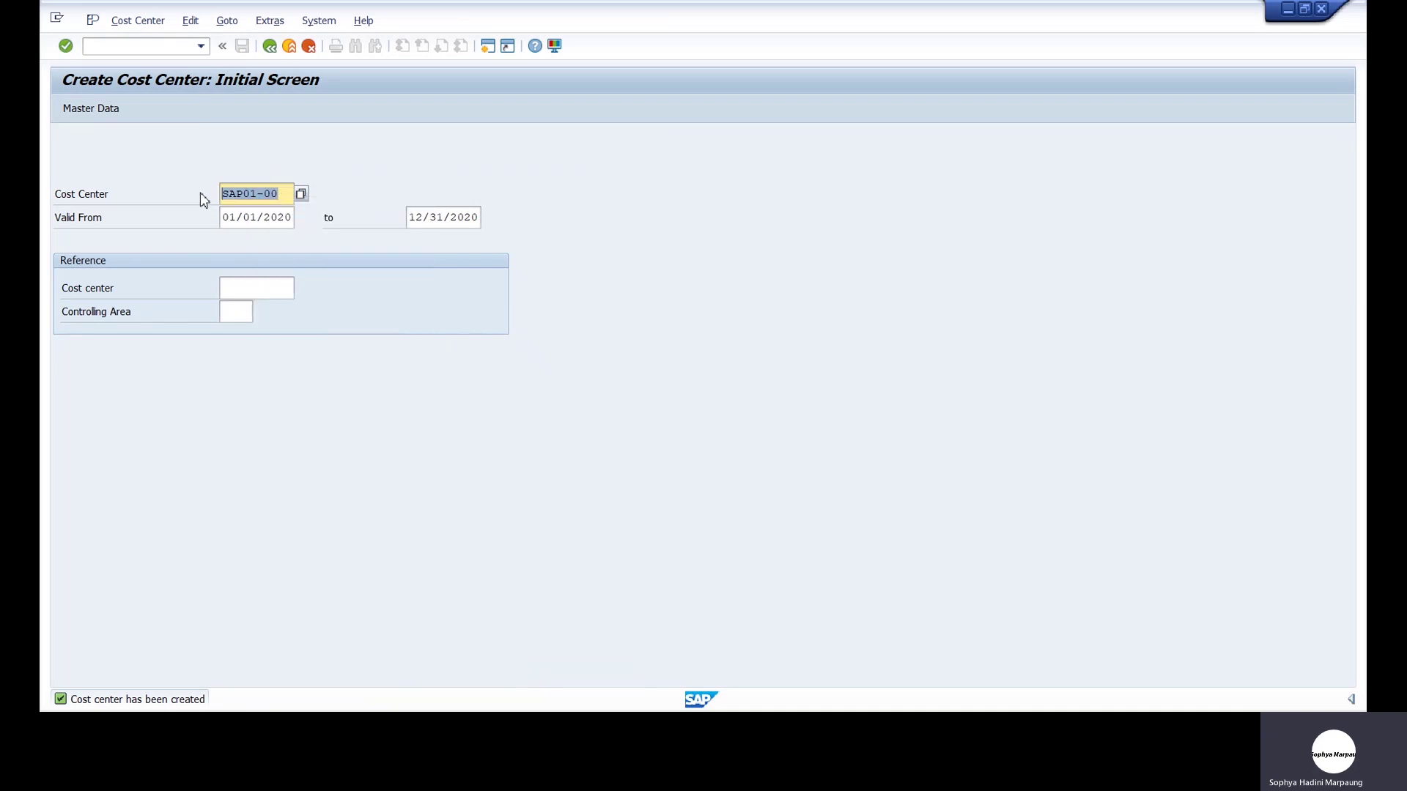
End the cost center creation transaction with the command /n and return to the SAP Easy Access menu
left_click(167, 48)
type("/n")
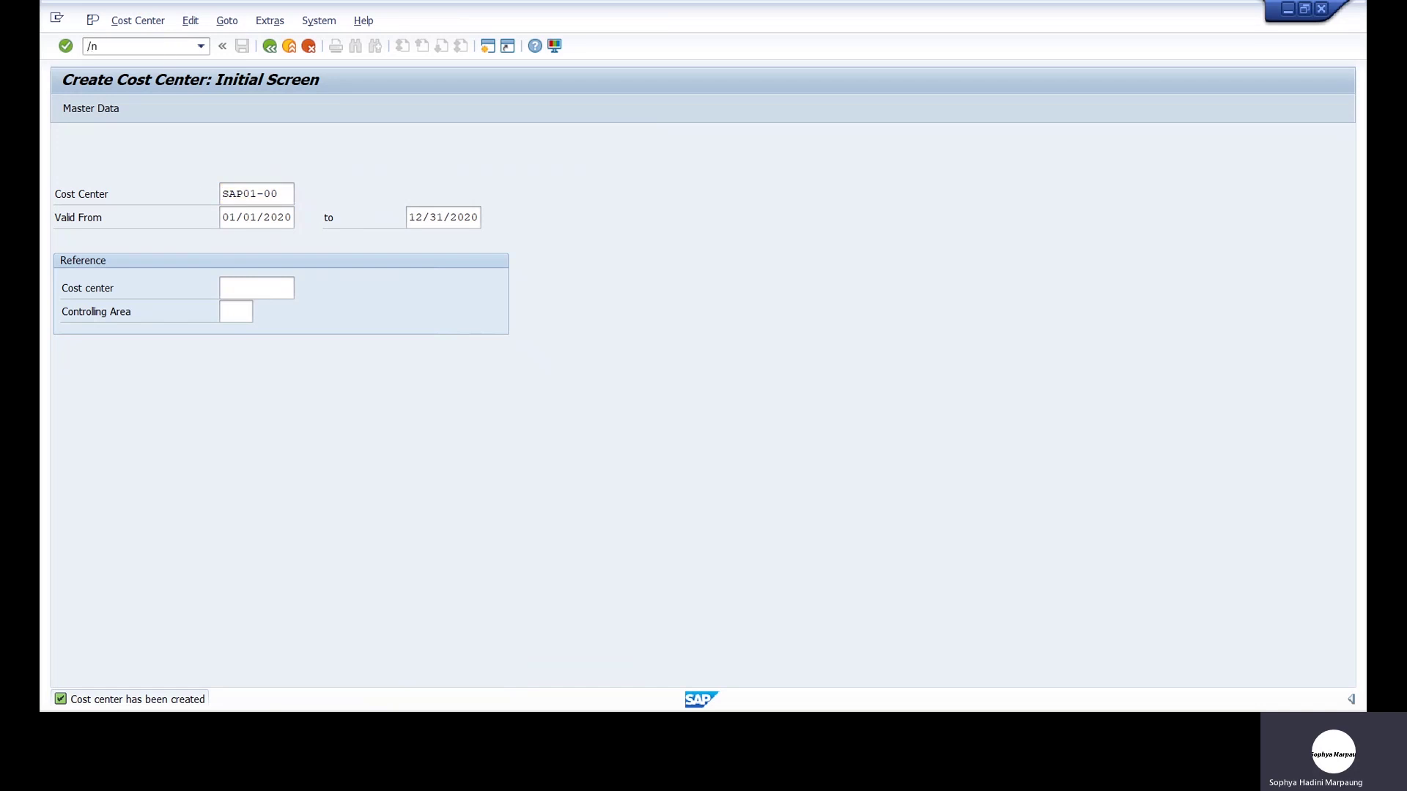
key("Return")
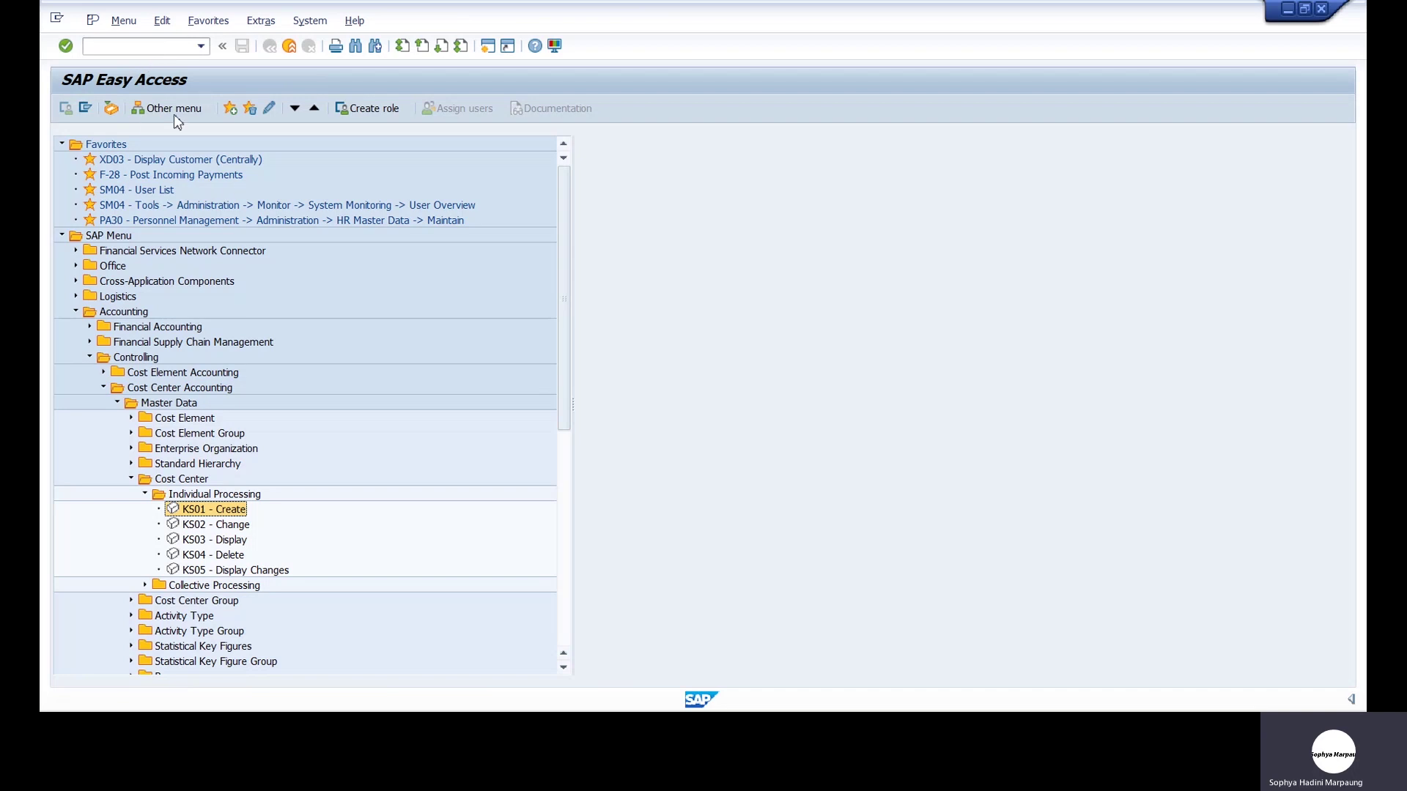
Collapse the expanded Controlling branch and open FB60 - Invoice under Financial Accounting, Accounts Payable, Document Entry
double_click(120, 312)
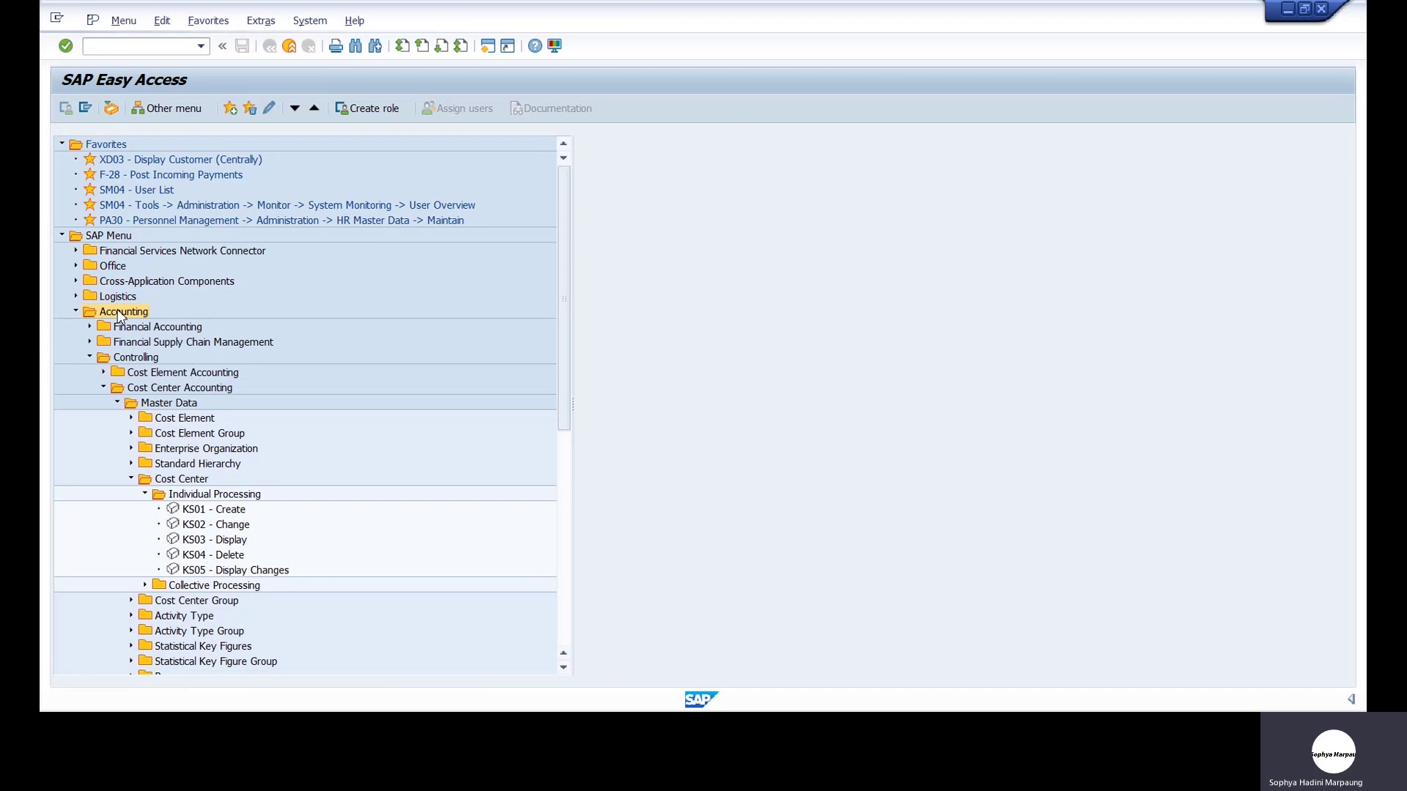
double_click(121, 312)
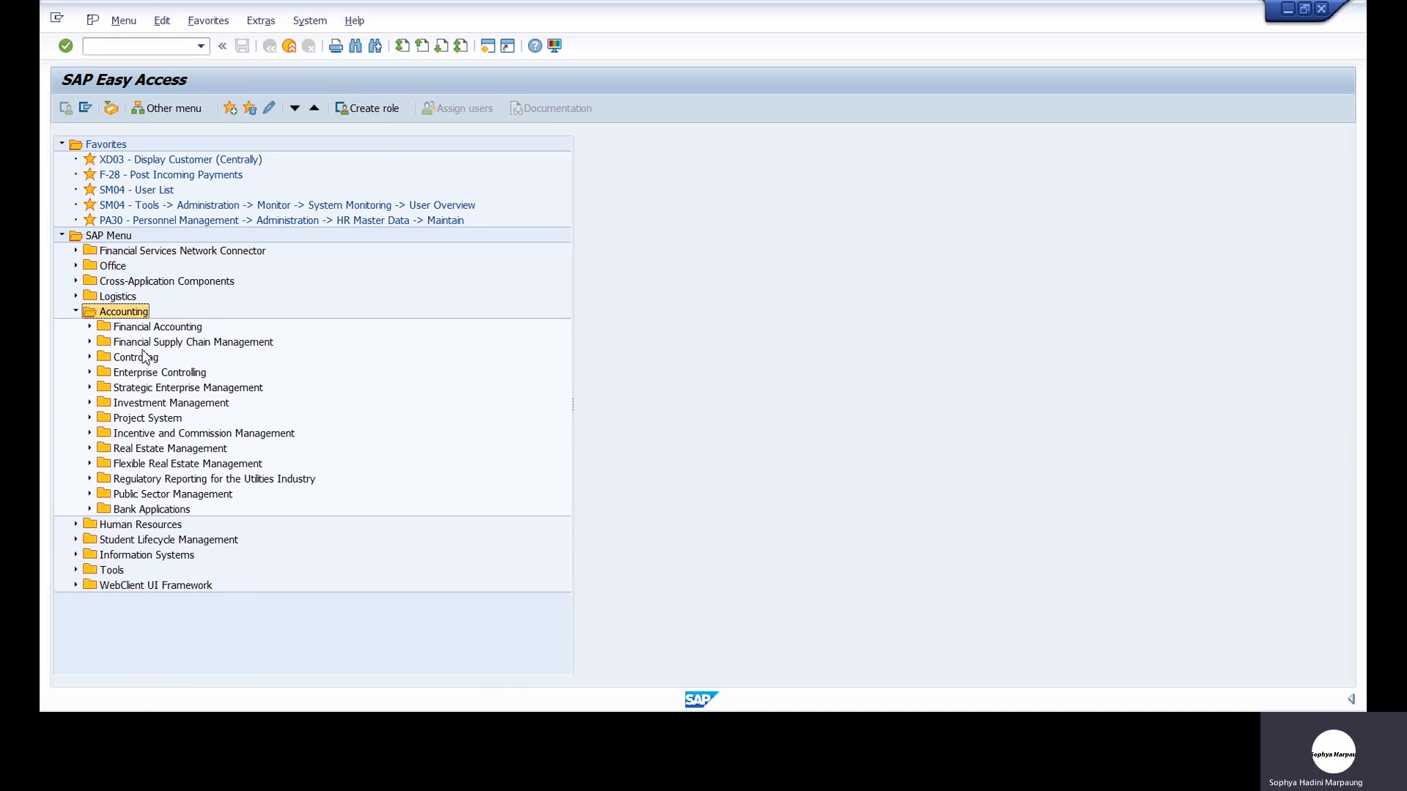
left_click(140, 331)
double_click(141, 331)
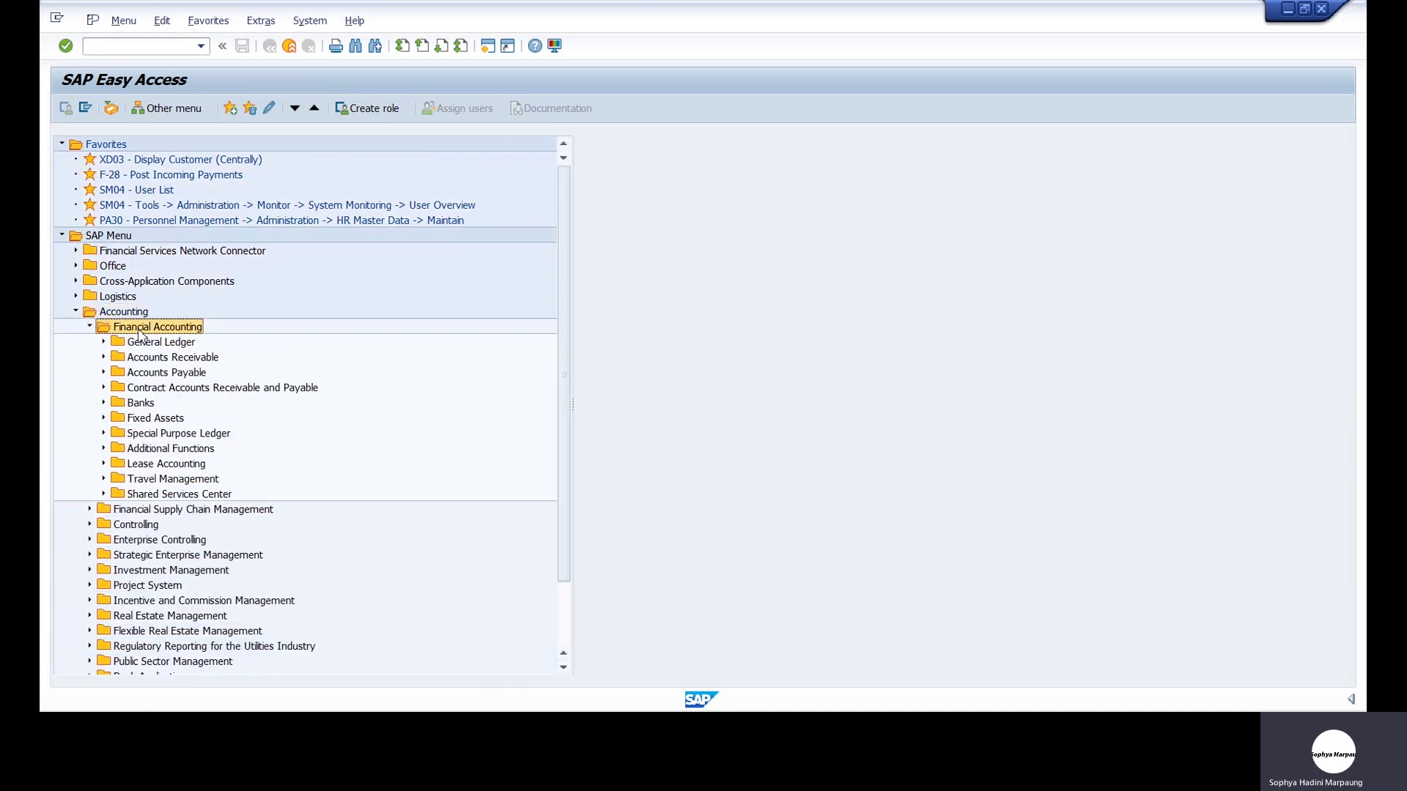
double_click(163, 373)
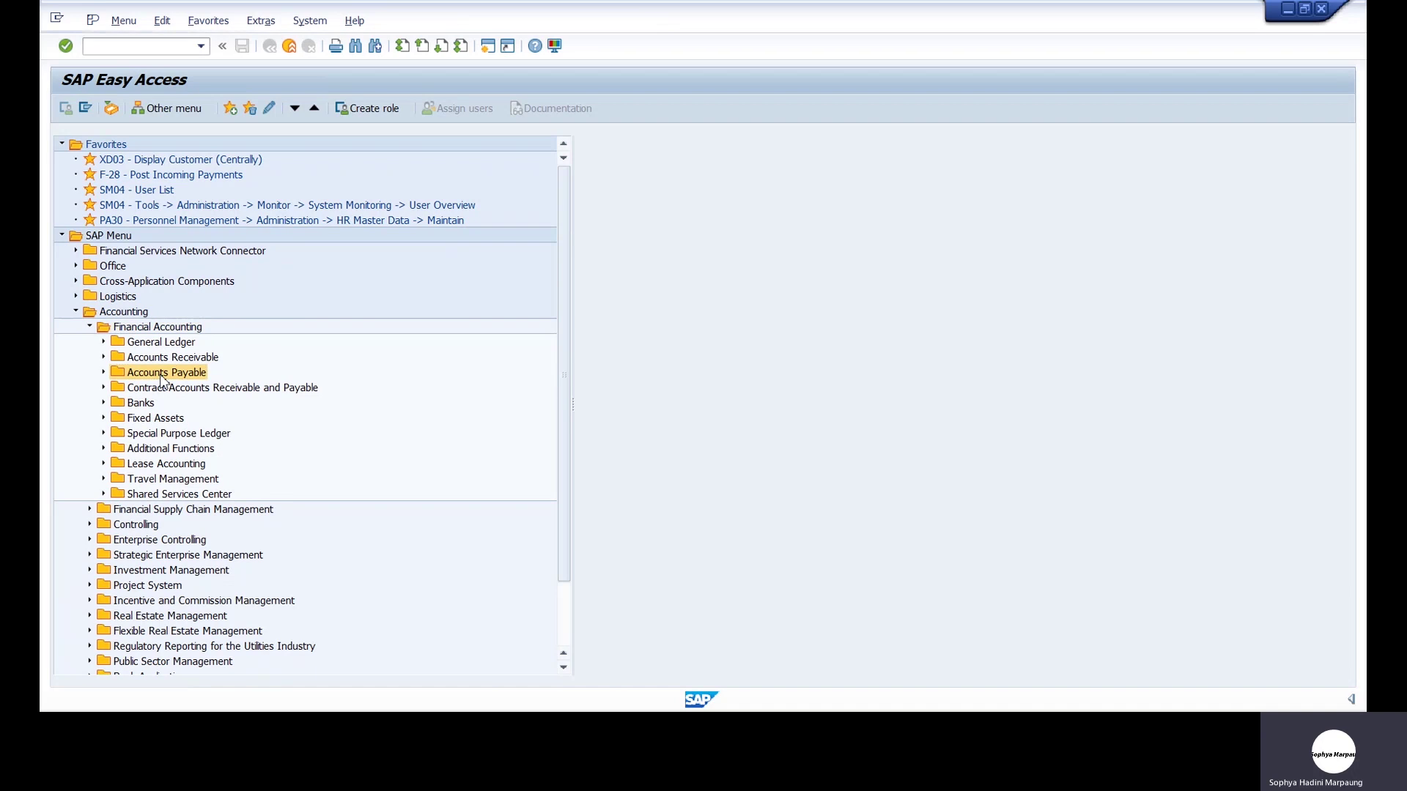
left_click(172, 391)
double_click(173, 389)
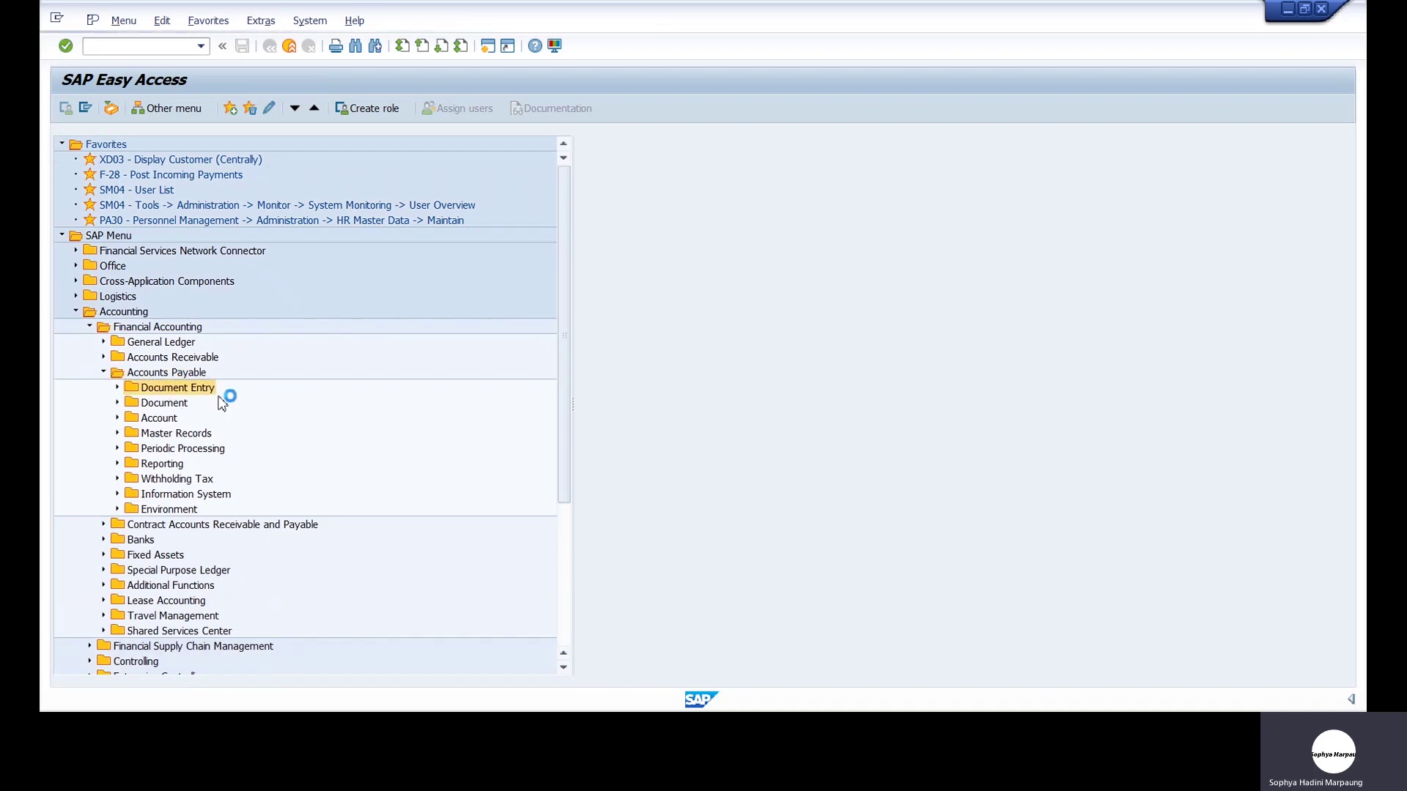
left_click(208, 406)
double_click(187, 404)
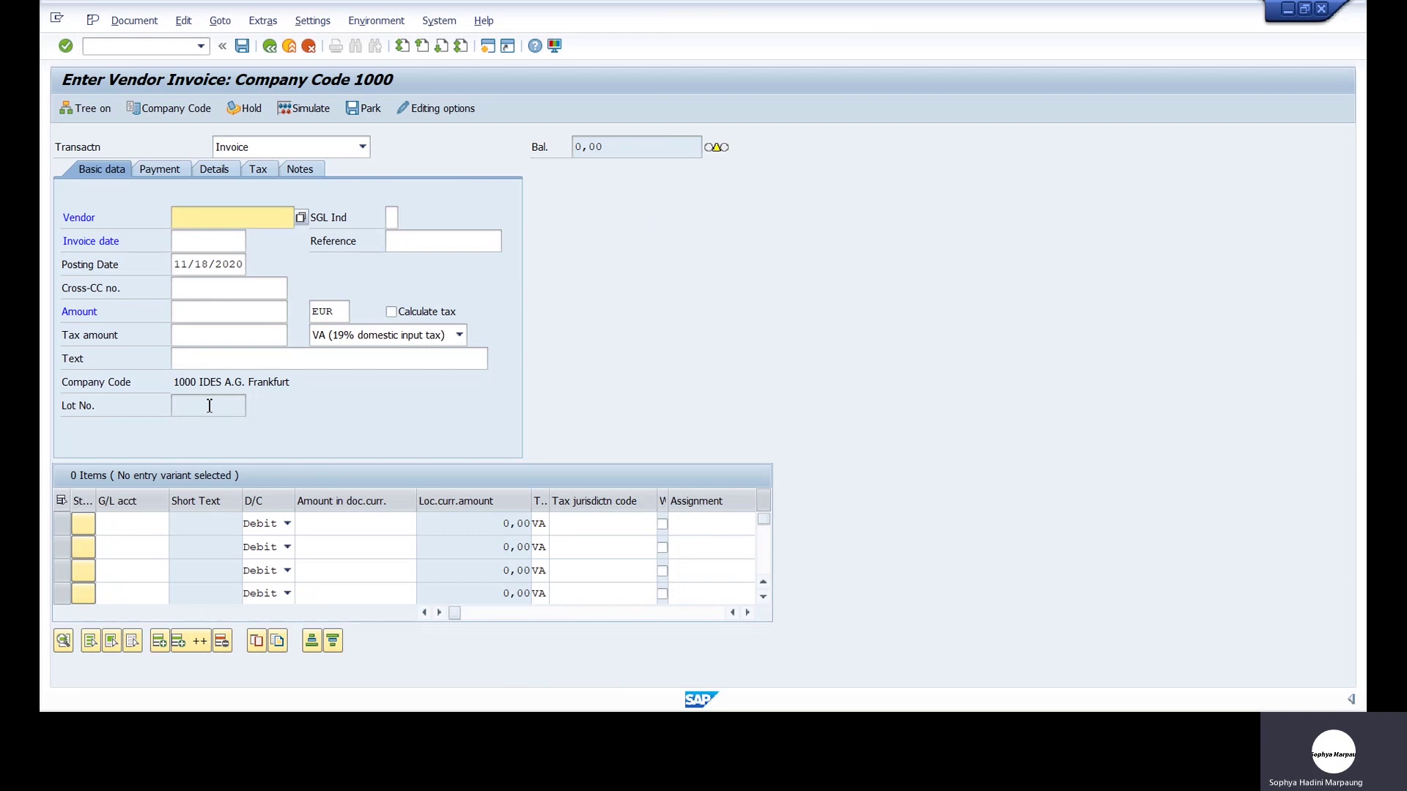
Enter vendor 200 and pick 11/18/2020 as the invoice date in the basic data
type("200")
left_click(301, 217)
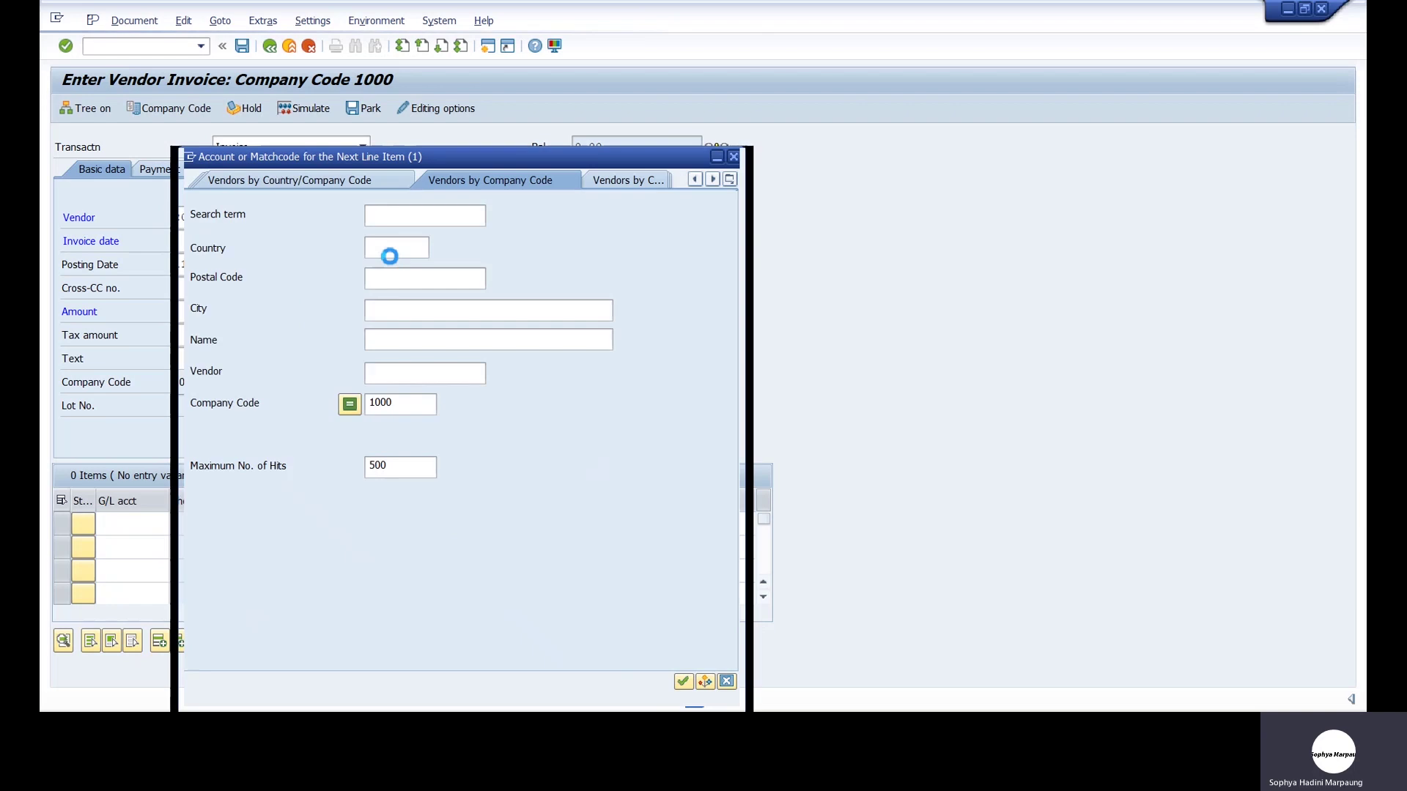
left_click(733, 156)
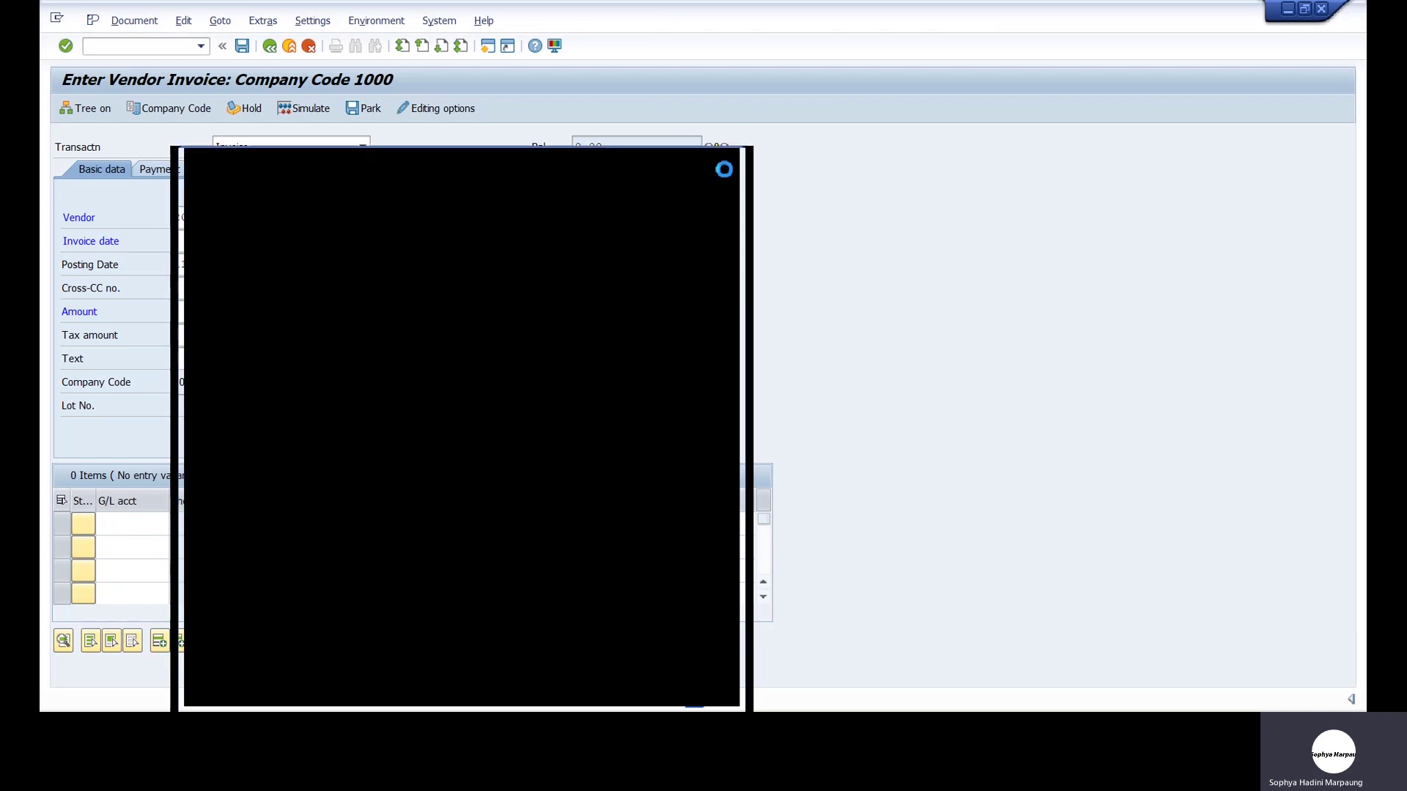
left_click(218, 239)
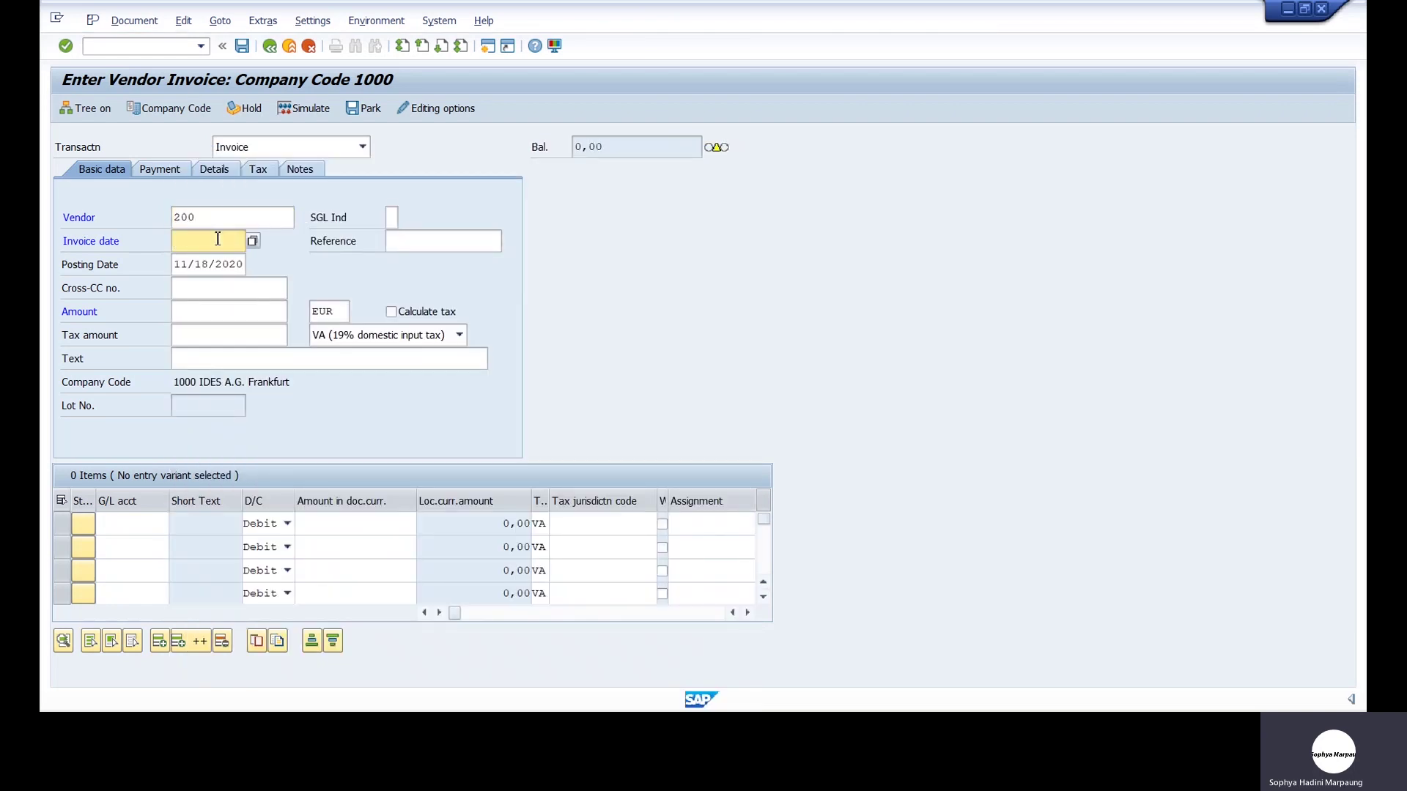
left_click(253, 241)
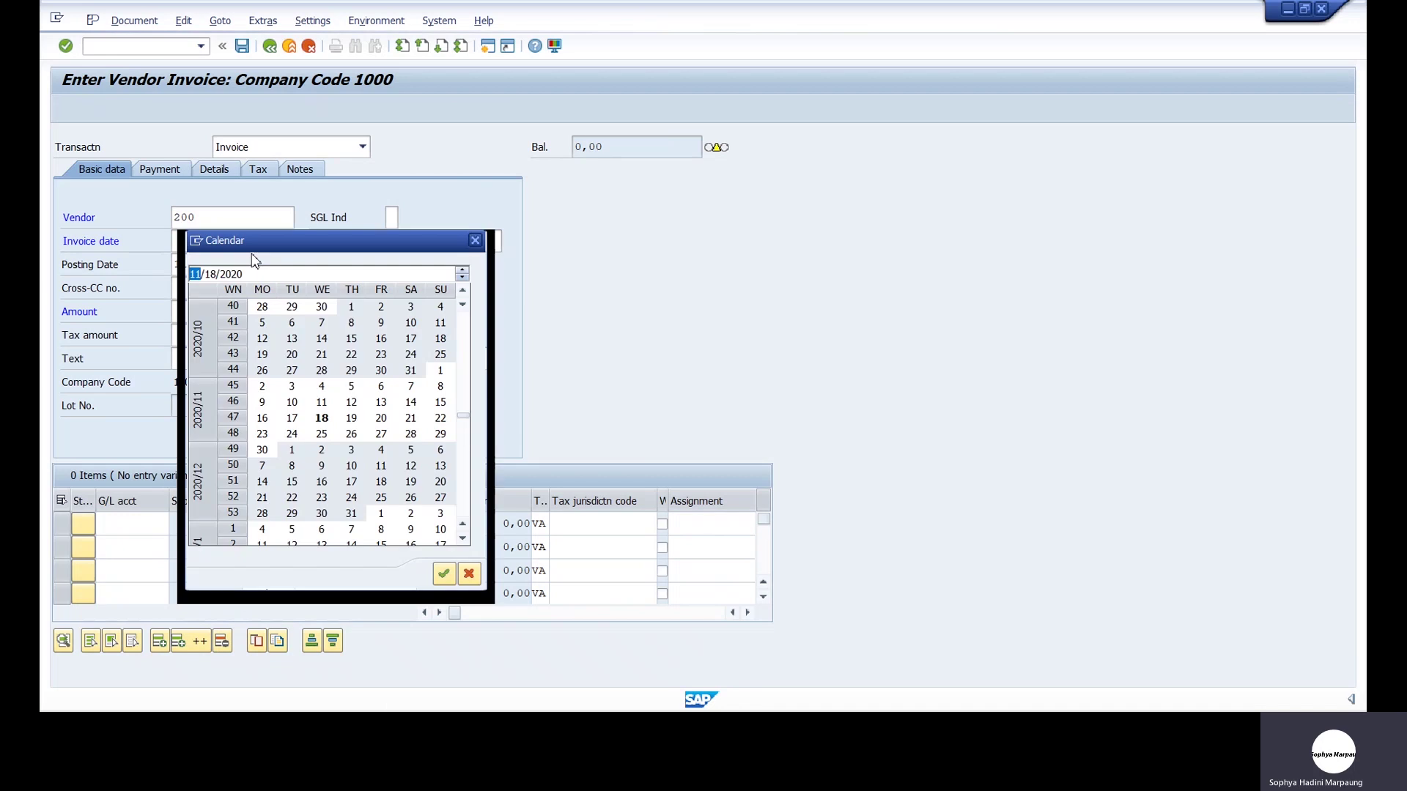
double_click(321, 417)
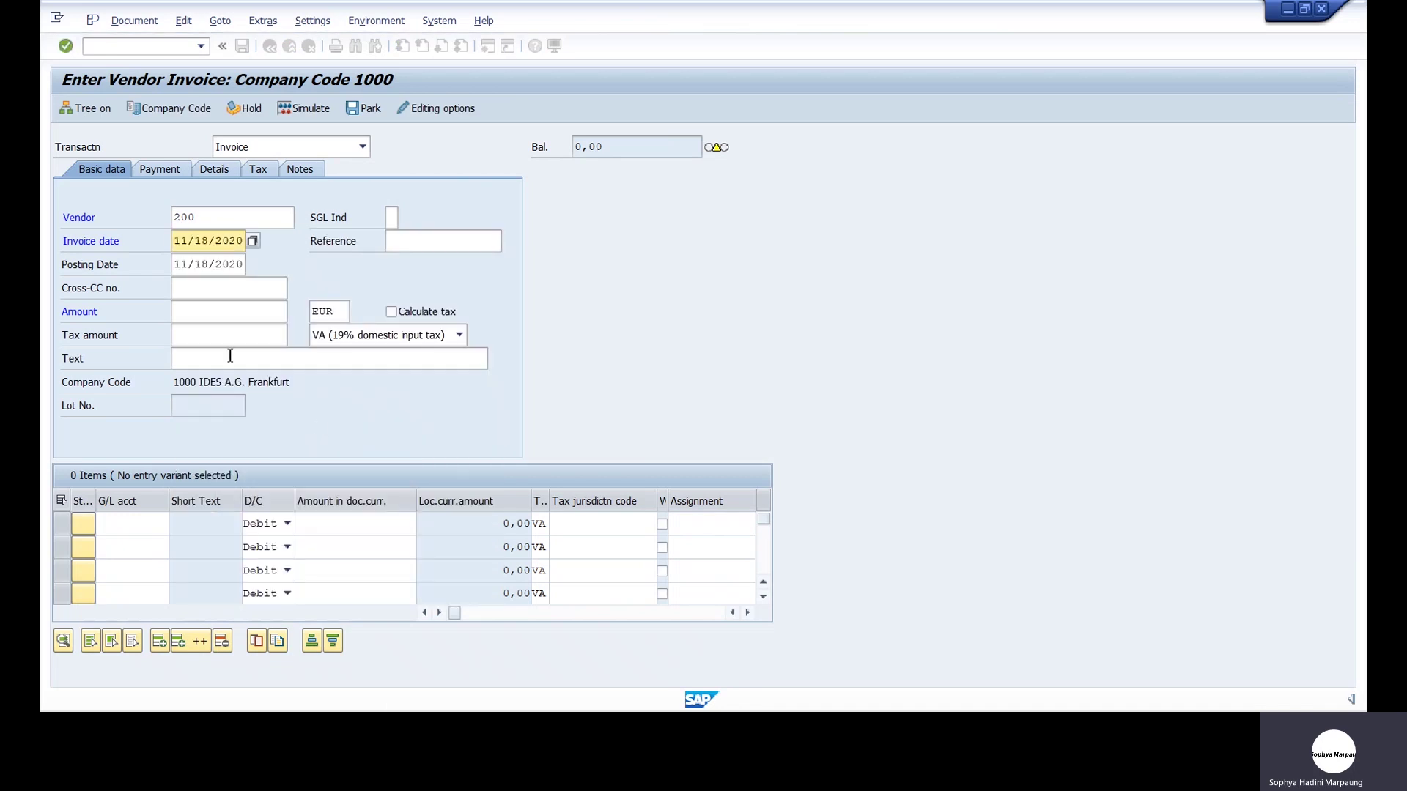
Set the invoice amount to 11600 and the tax amount to 1600
left_click(200, 312)
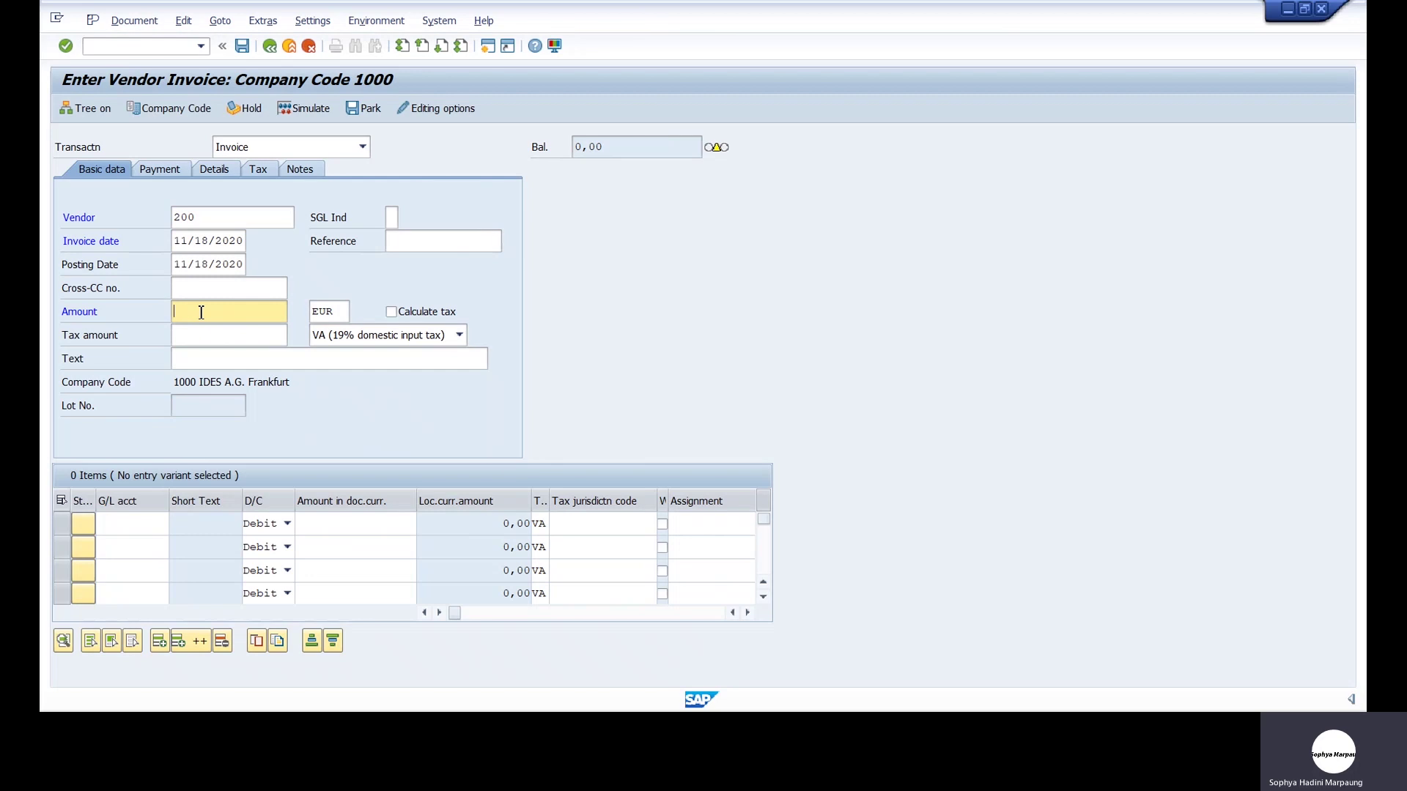
type("11600")
left_click(209, 332)
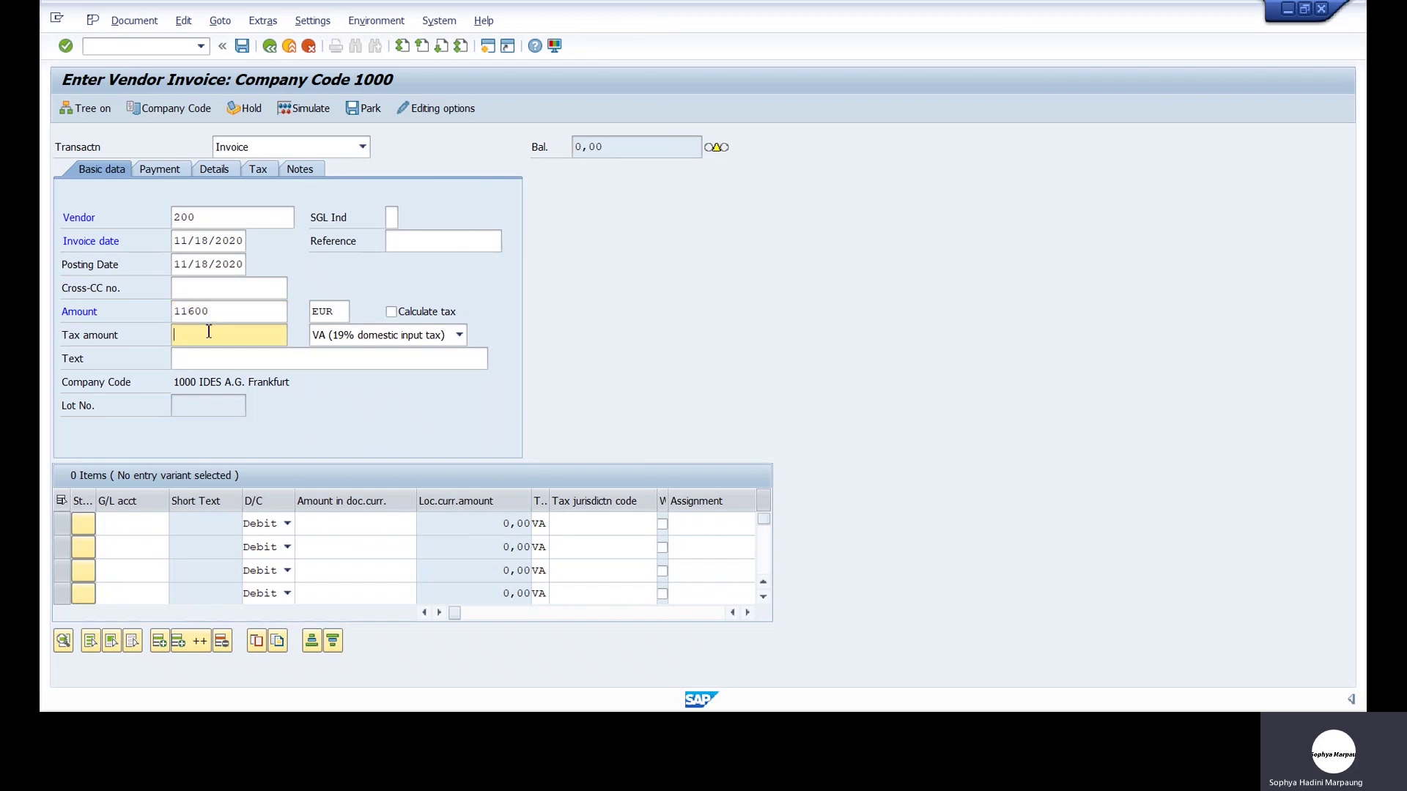
type("1600")
Fill the first line item with G/L account 476000 and copy the invoice amount 11600 into its document currency amount
left_click(134, 527)
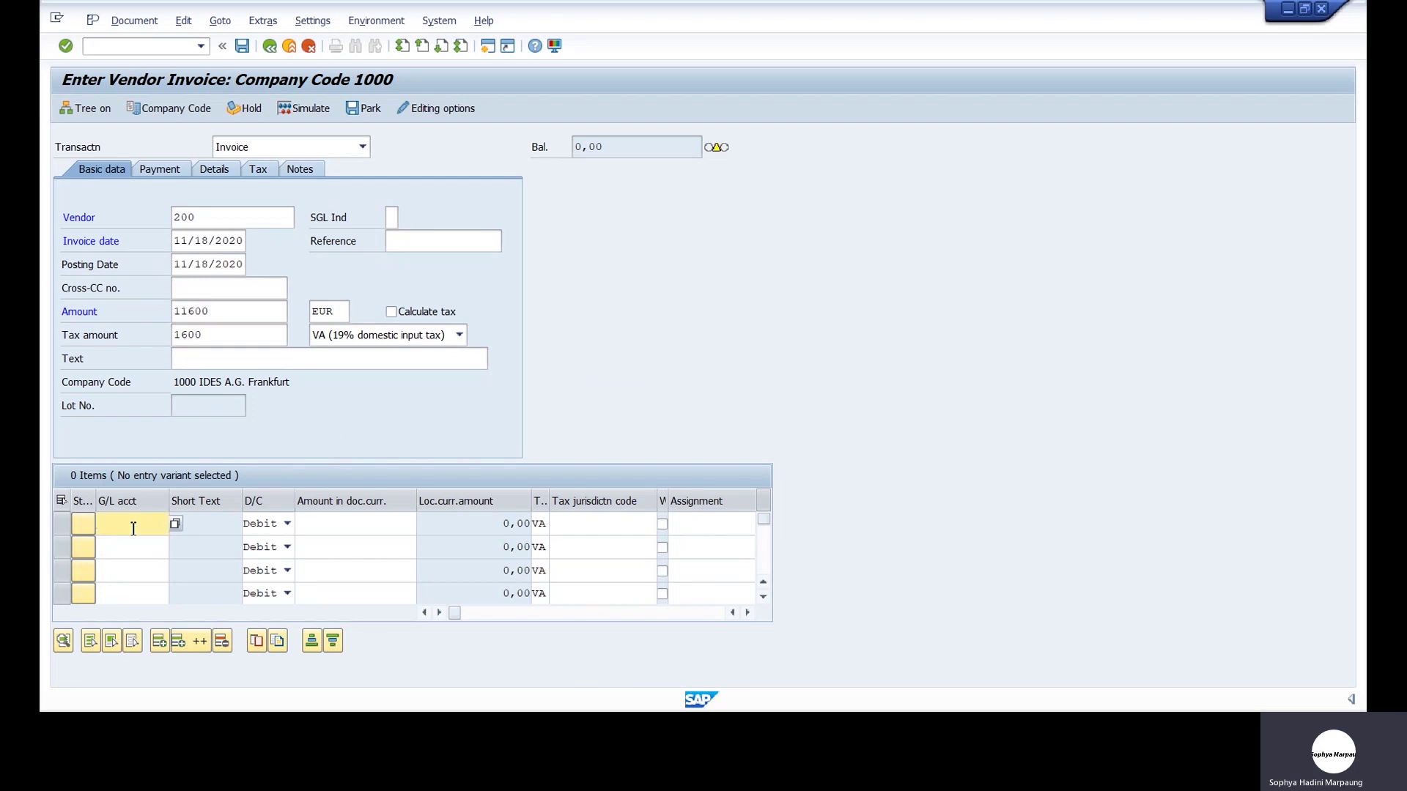
type("476000")
left_click(330, 525)
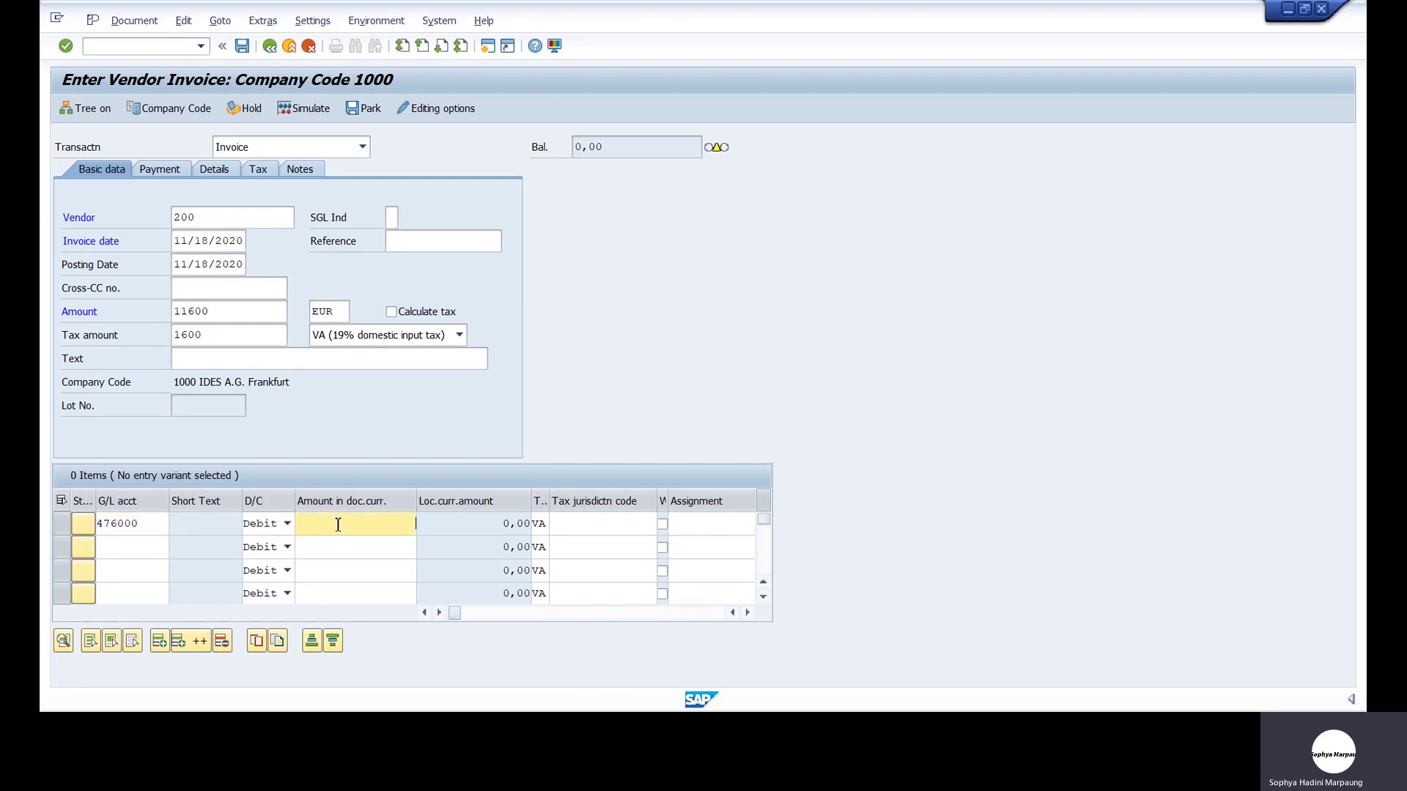
left_click_drag(211, 311, 169, 322)
key("ctrl+c")
left_click(359, 524)
key("ctrl+v")
Assign cost center SAP01-00 to the first line item and validate the invoice entries, passing the document check
left_click(747, 612)
left_click(747, 612)
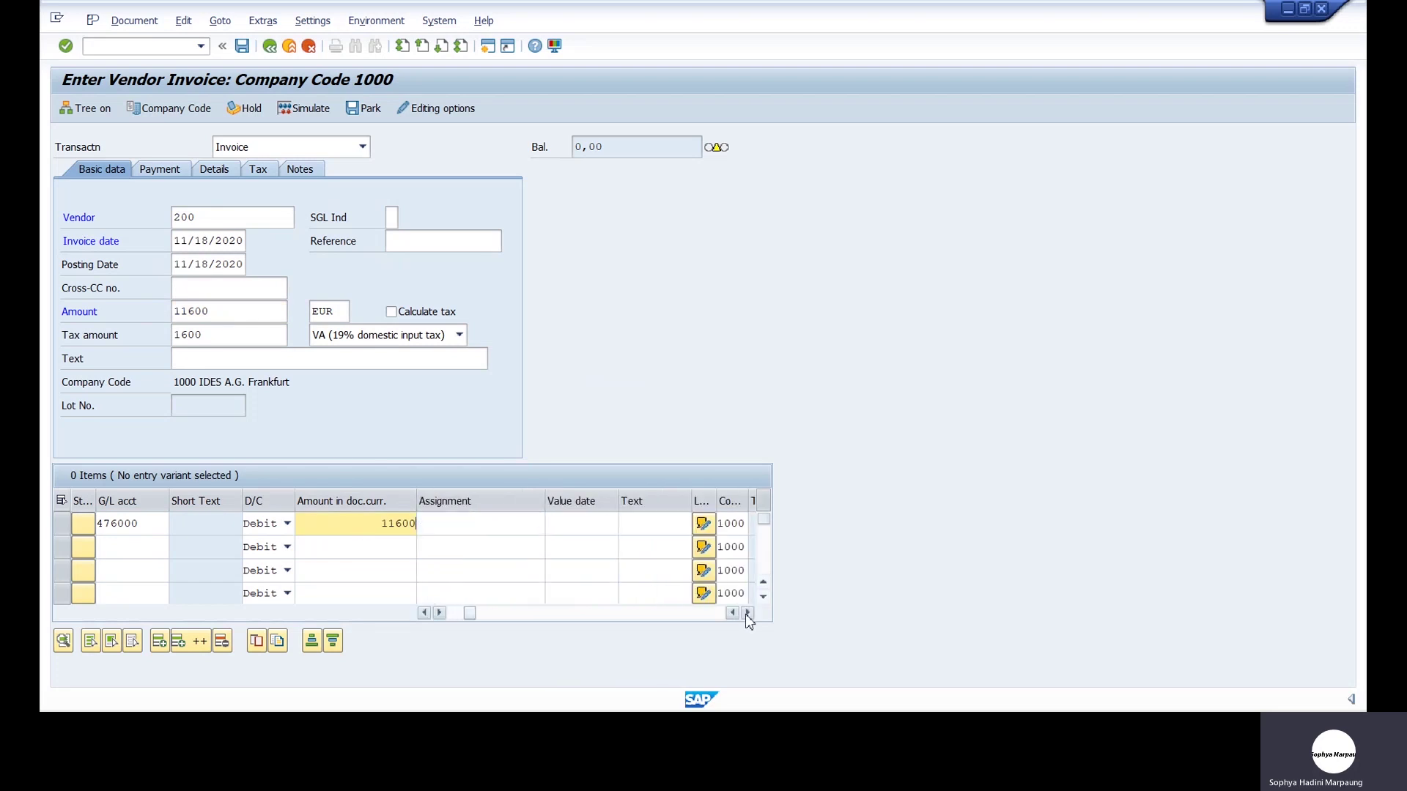
left_click(748, 613)
left_click(632, 524)
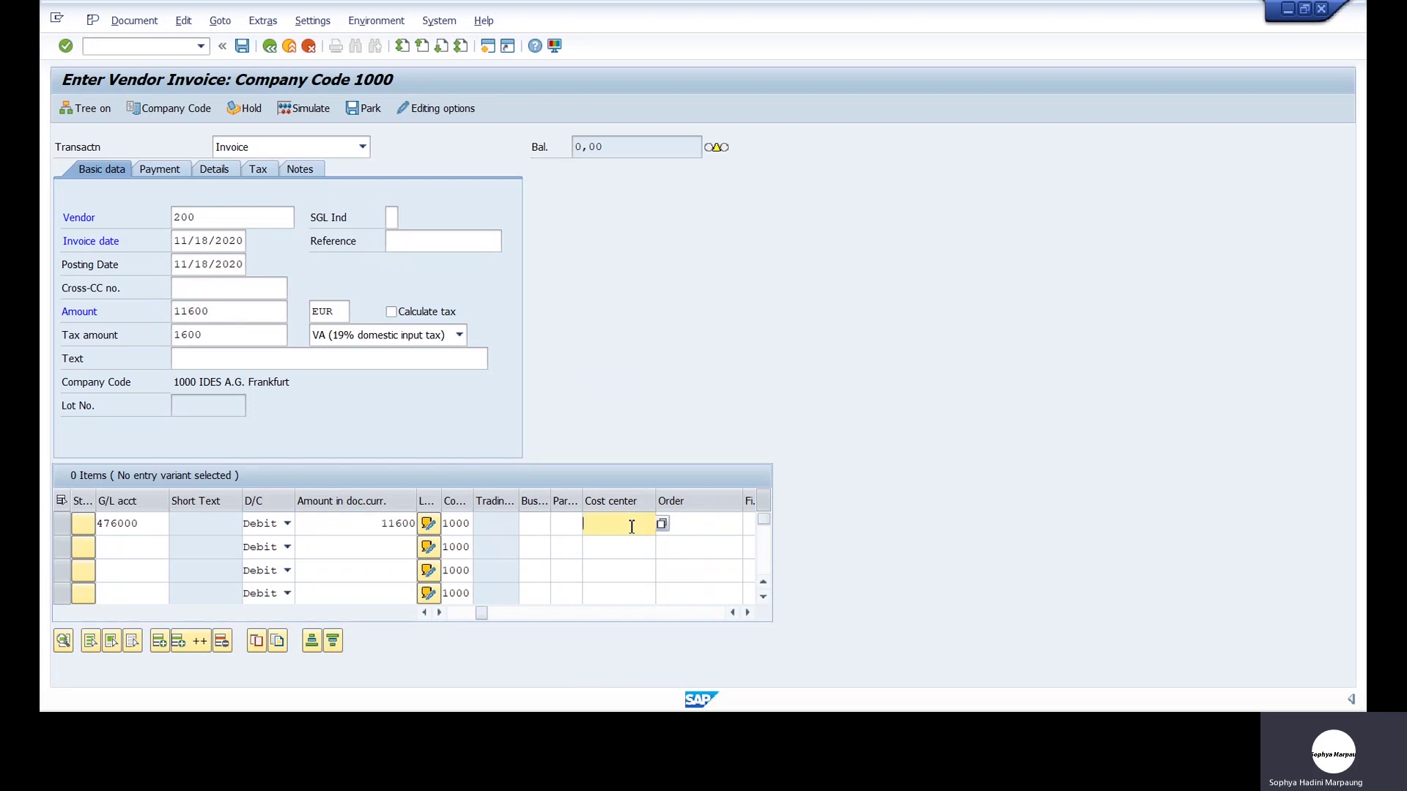
key("ctrl+v")
key("BackSpace")
key("BackSpace")
key("BackSpace")
key("BackSpace")
key("BackSpace")
type("SAP01-00")
key("Return")
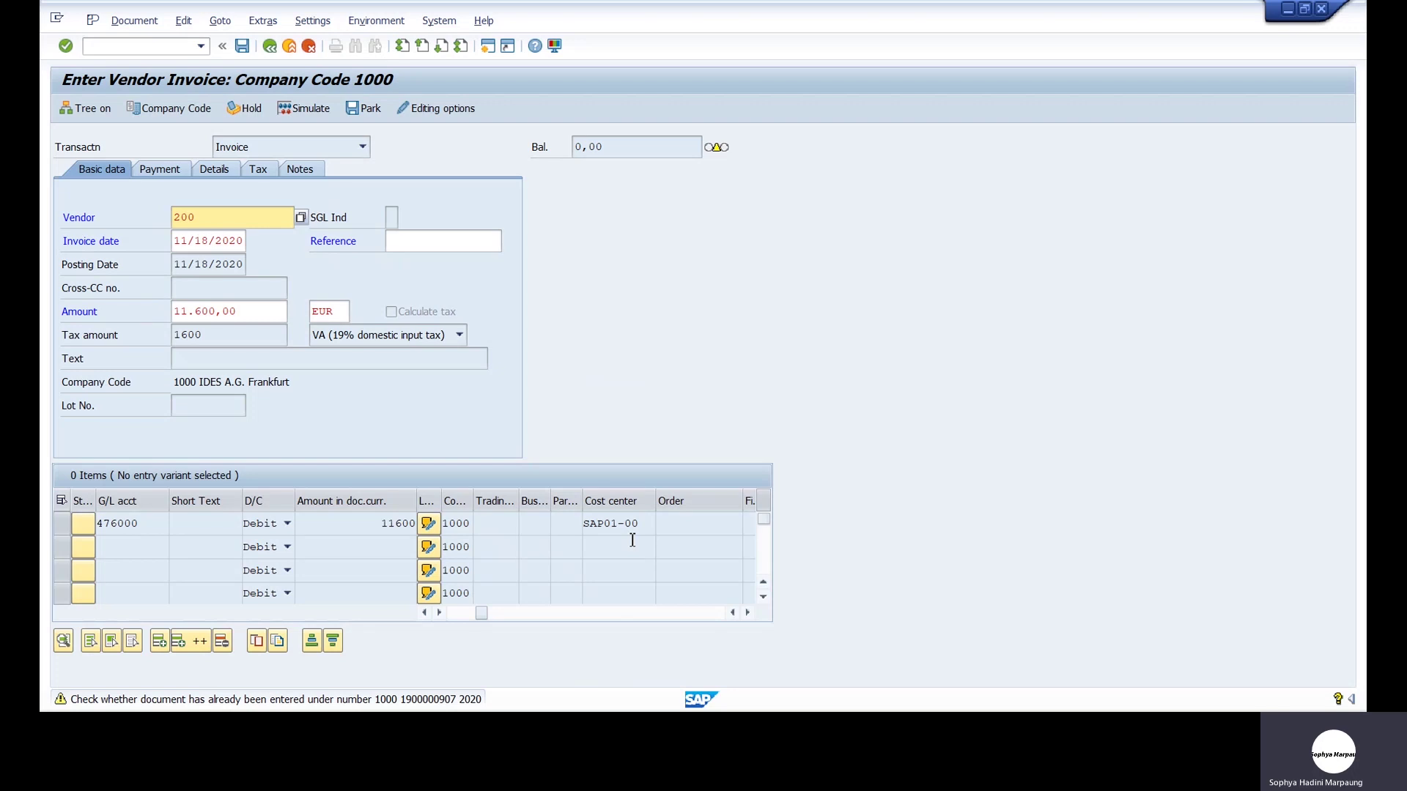
key("Return")
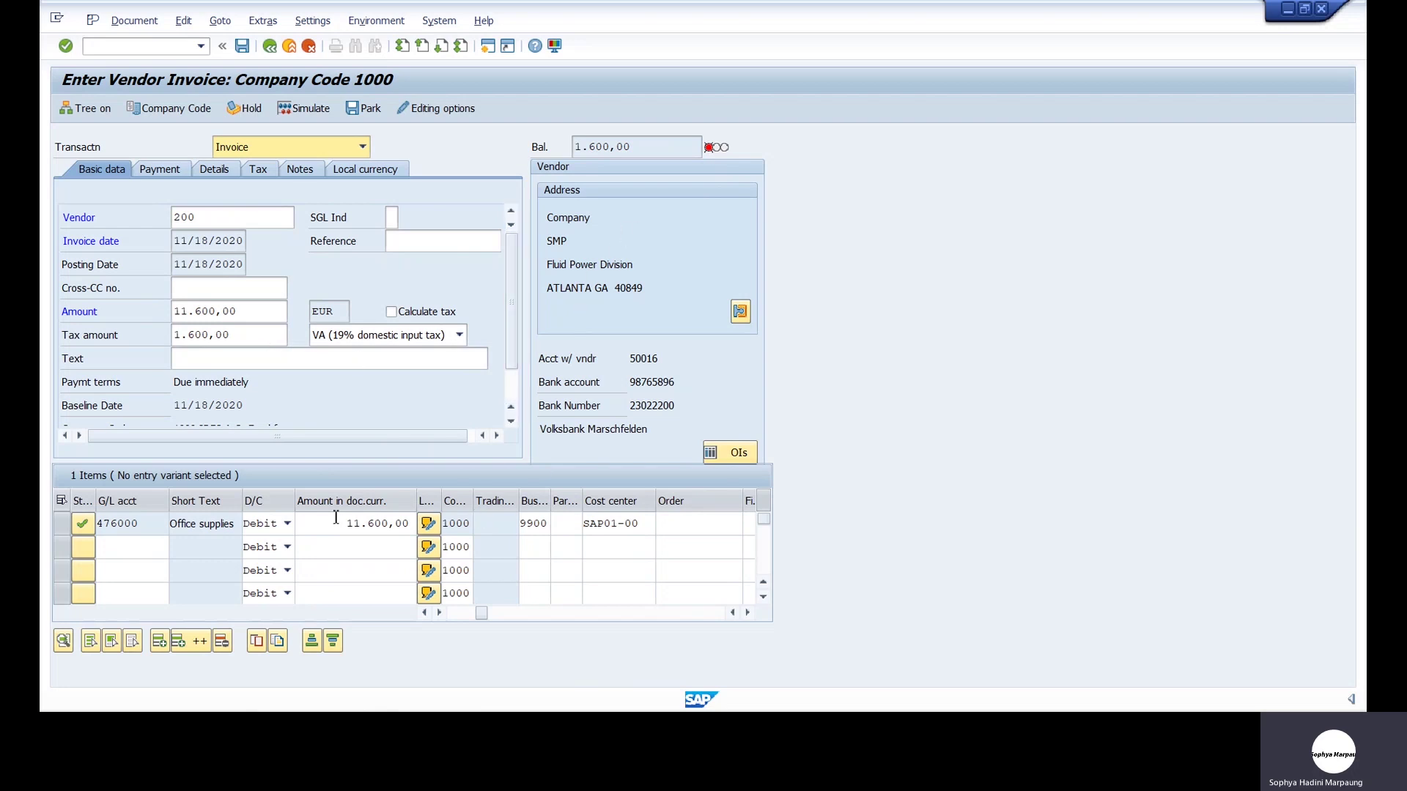
Compare the line item's amount with the invoice amount and the tax amount to examine the balance
left_click_drag(336, 520, 444, 526)
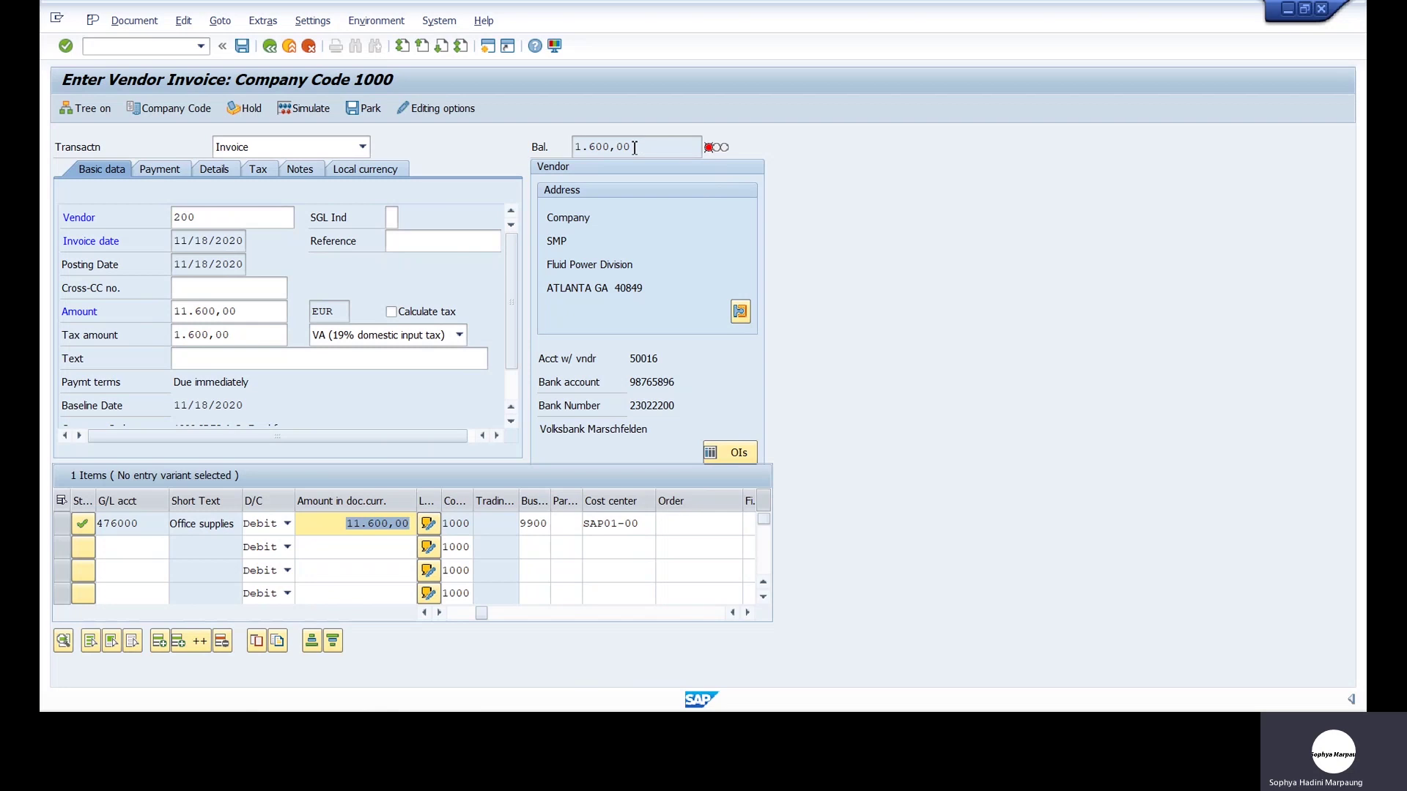
left_click(236, 311)
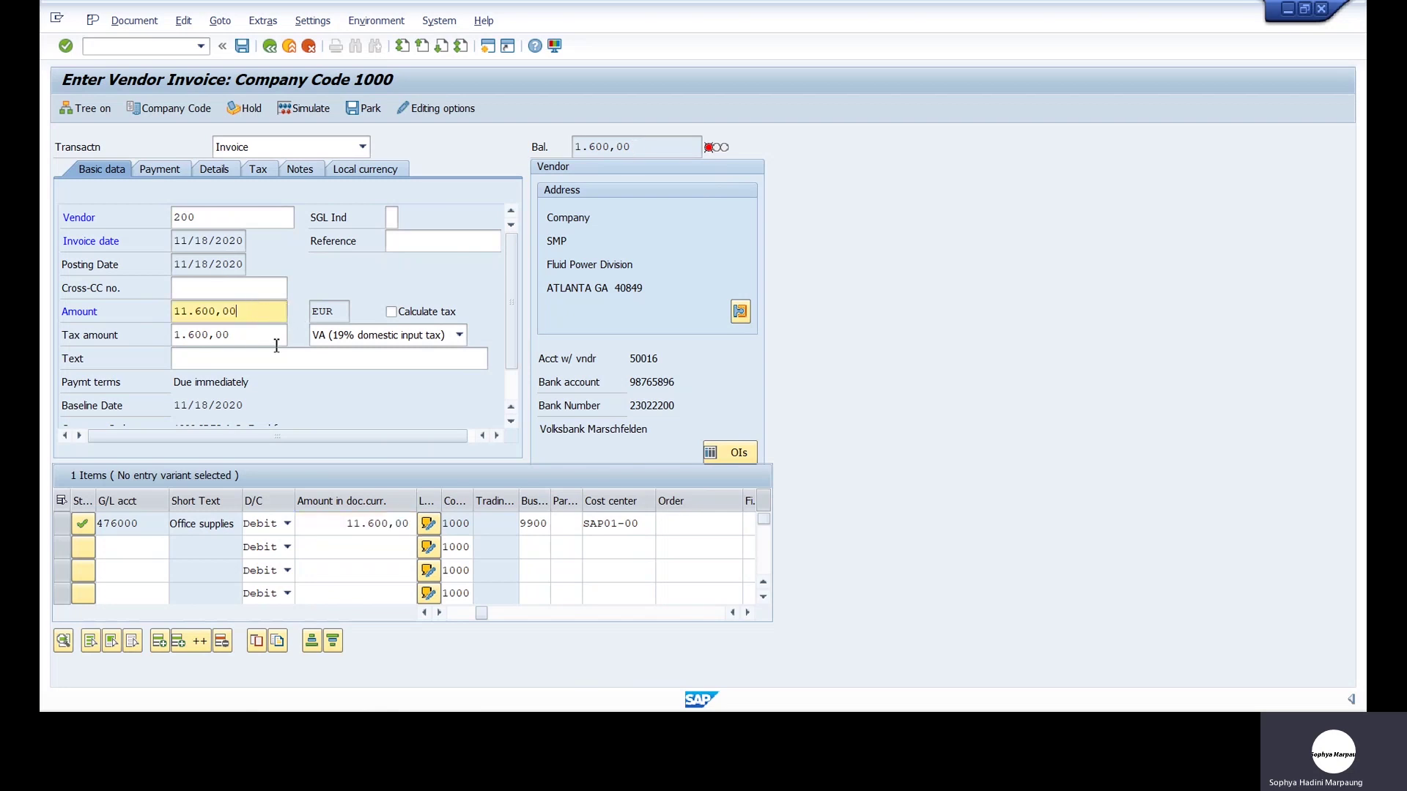
left_click_drag(257, 342, 167, 346)
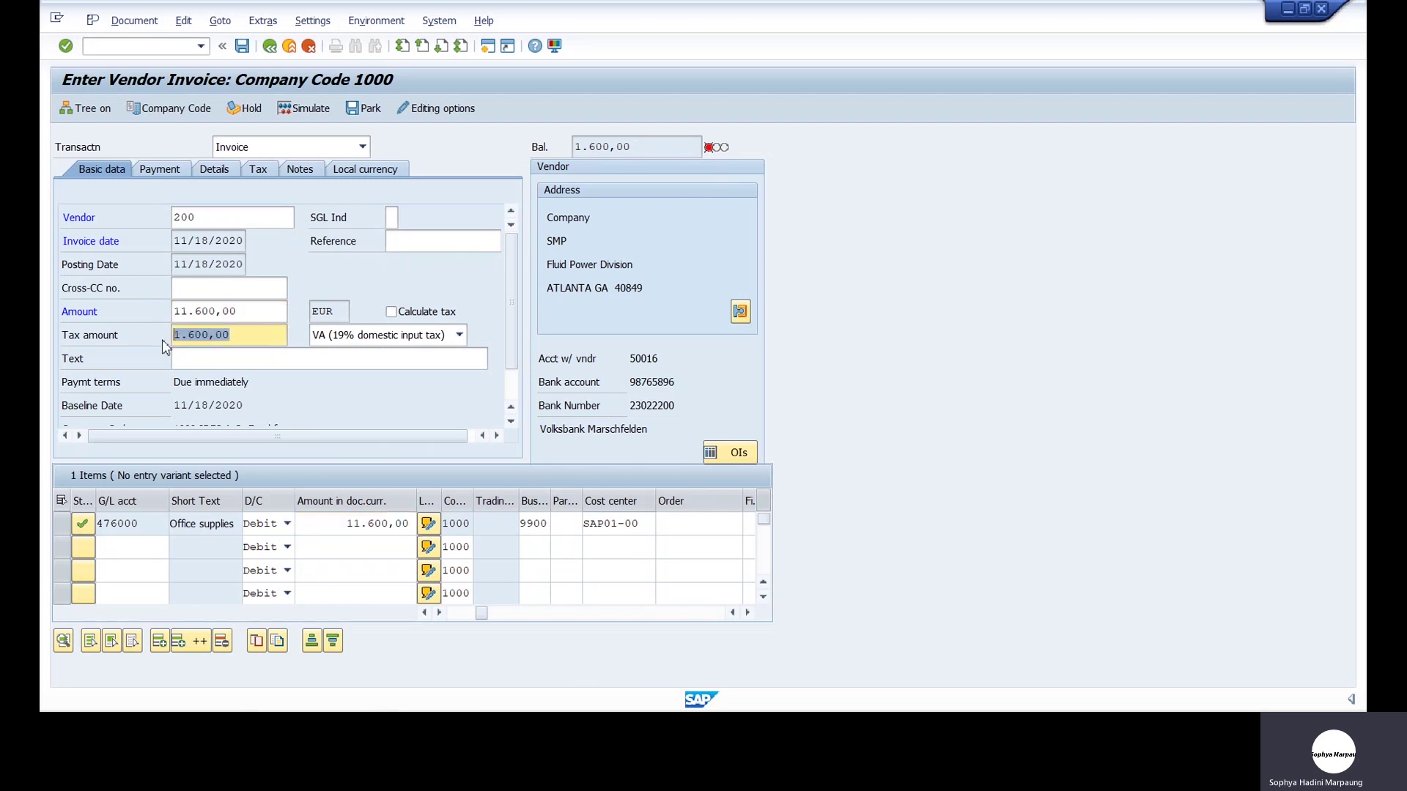
left_click_drag(323, 526, 415, 536)
left_click(330, 527)
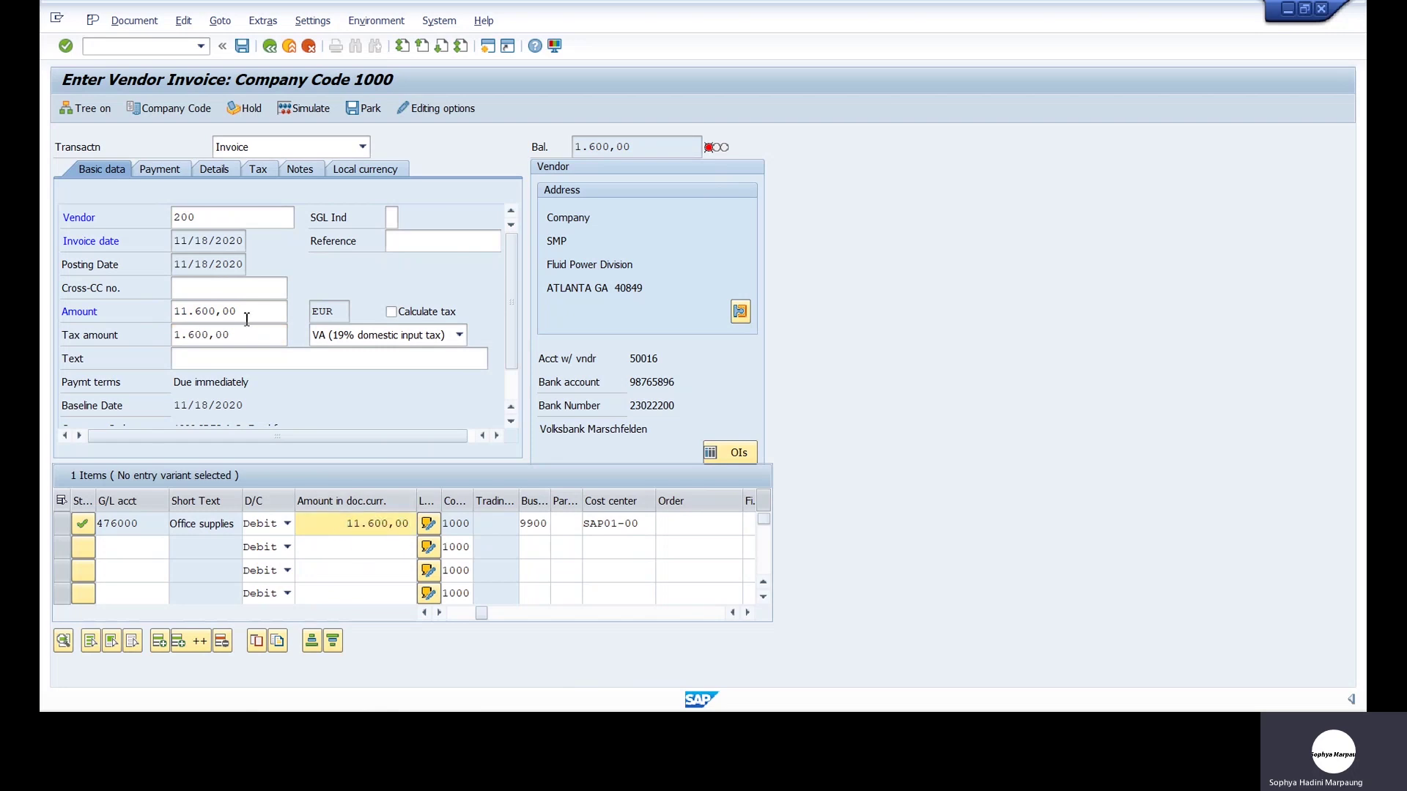
left_click(246, 315)
left_click(243, 337)
left_click(253, 313)
left_click(254, 334)
left_click(262, 315)
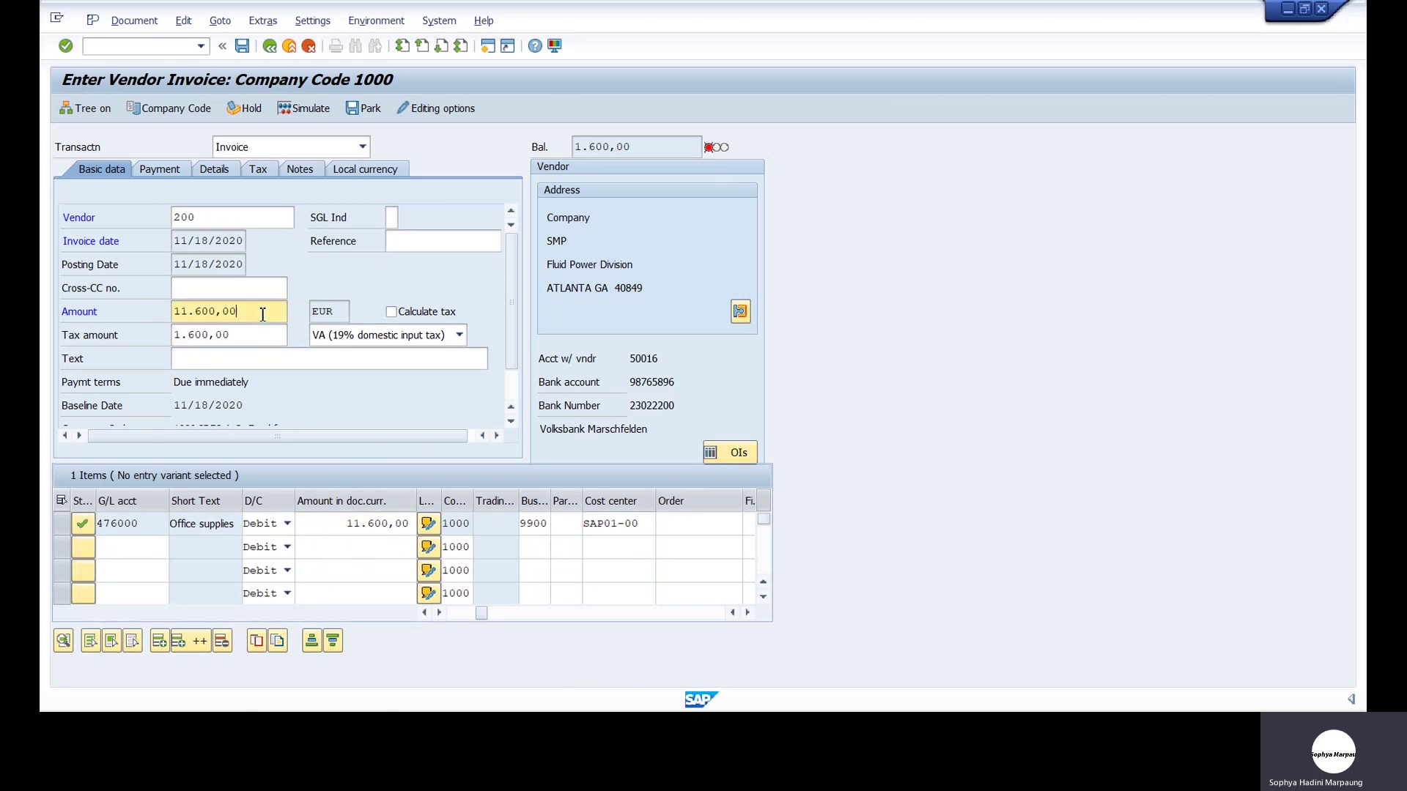
left_click(268, 337)
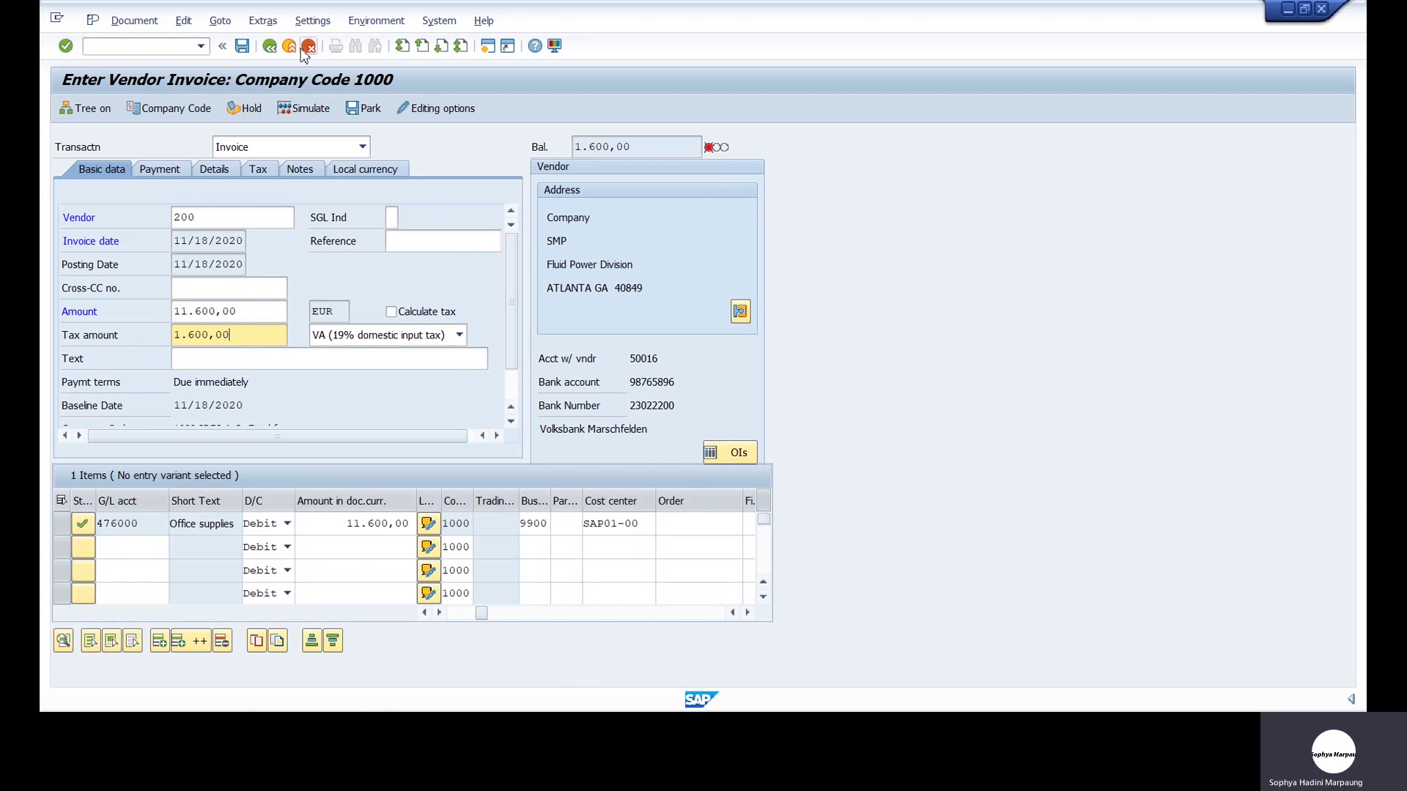
Create a new session and switch to the session holding the vendor invoice with calculated tax VN (16% domestic input tax)
left_click(438, 21)
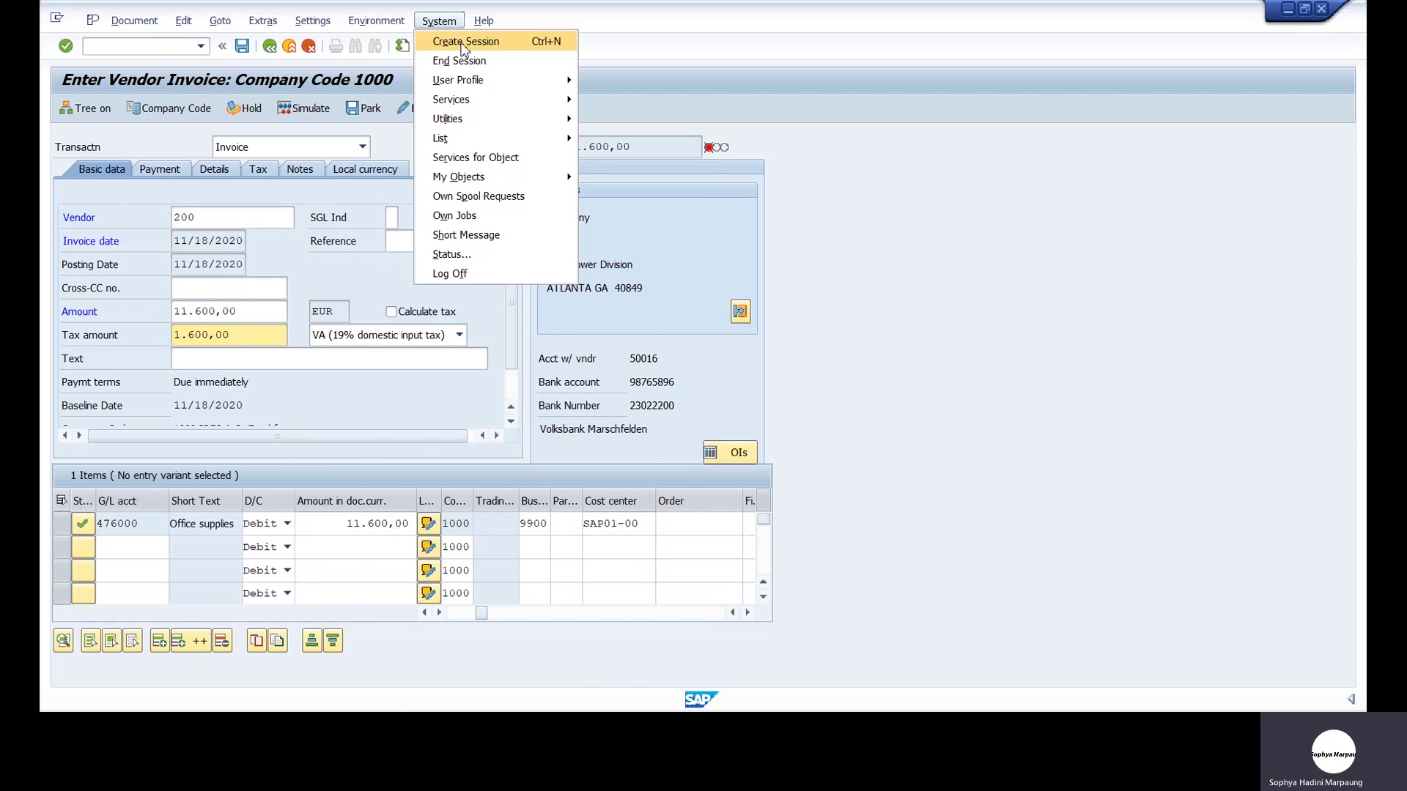
left_click(463, 42)
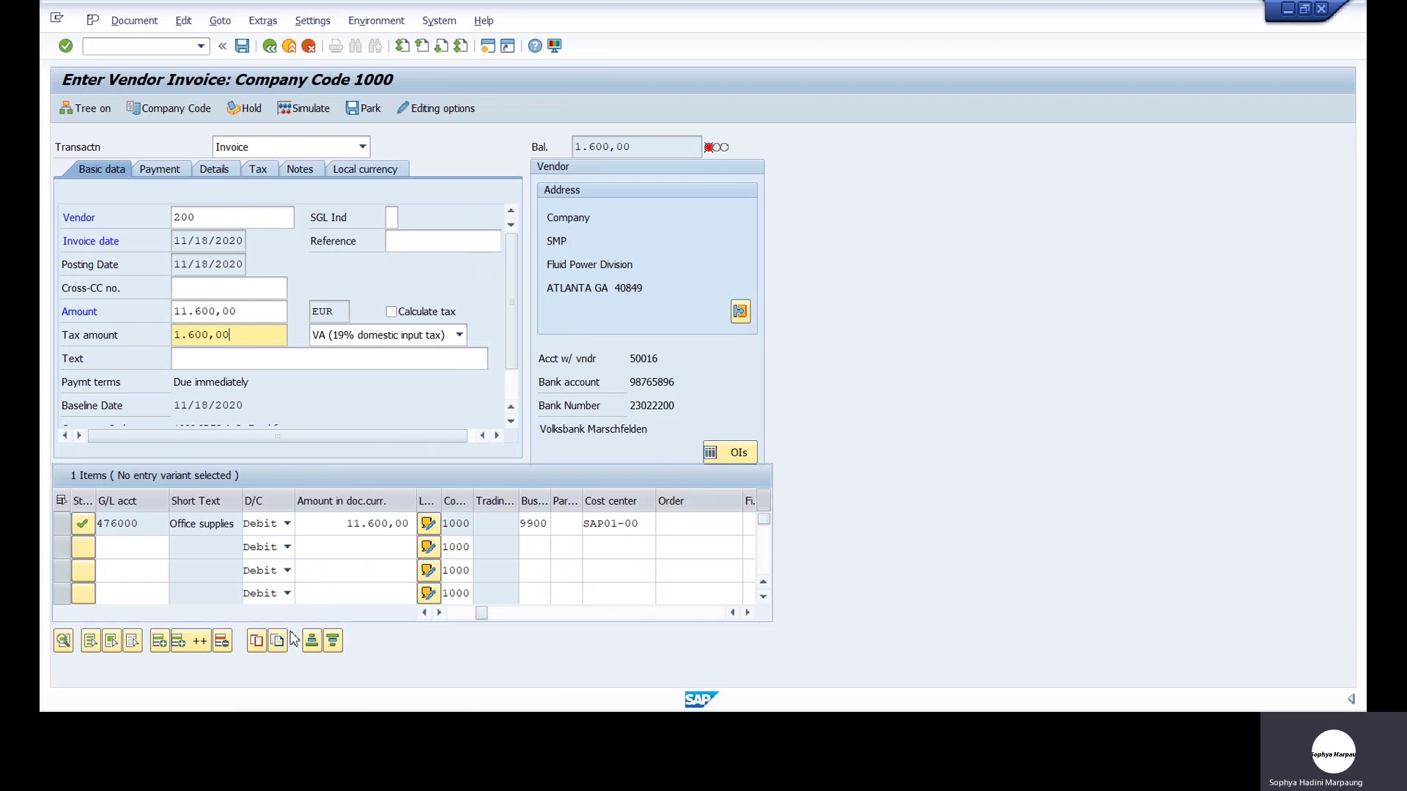
key("alt+Tab")
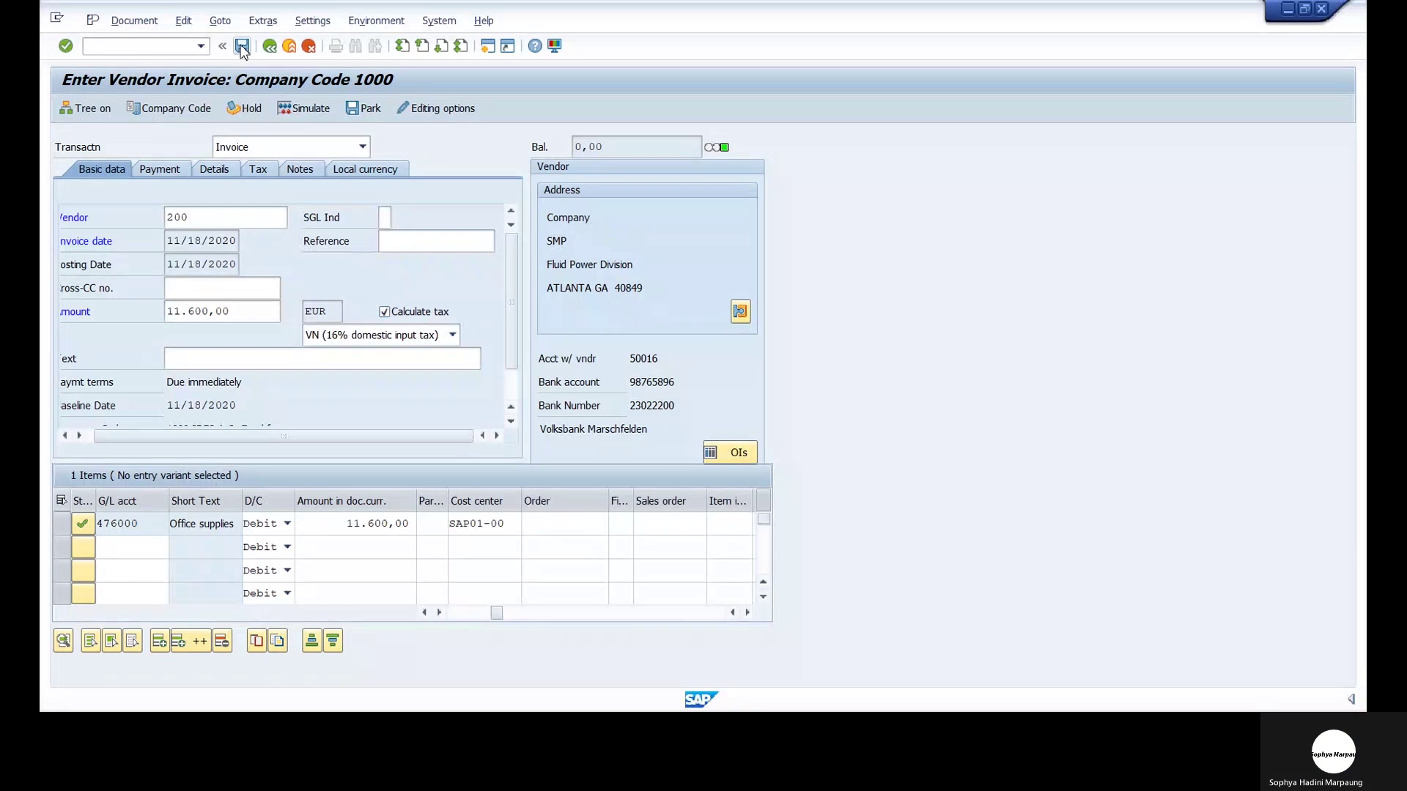
Post the vendor invoice and check the posting message
left_click(242, 47)
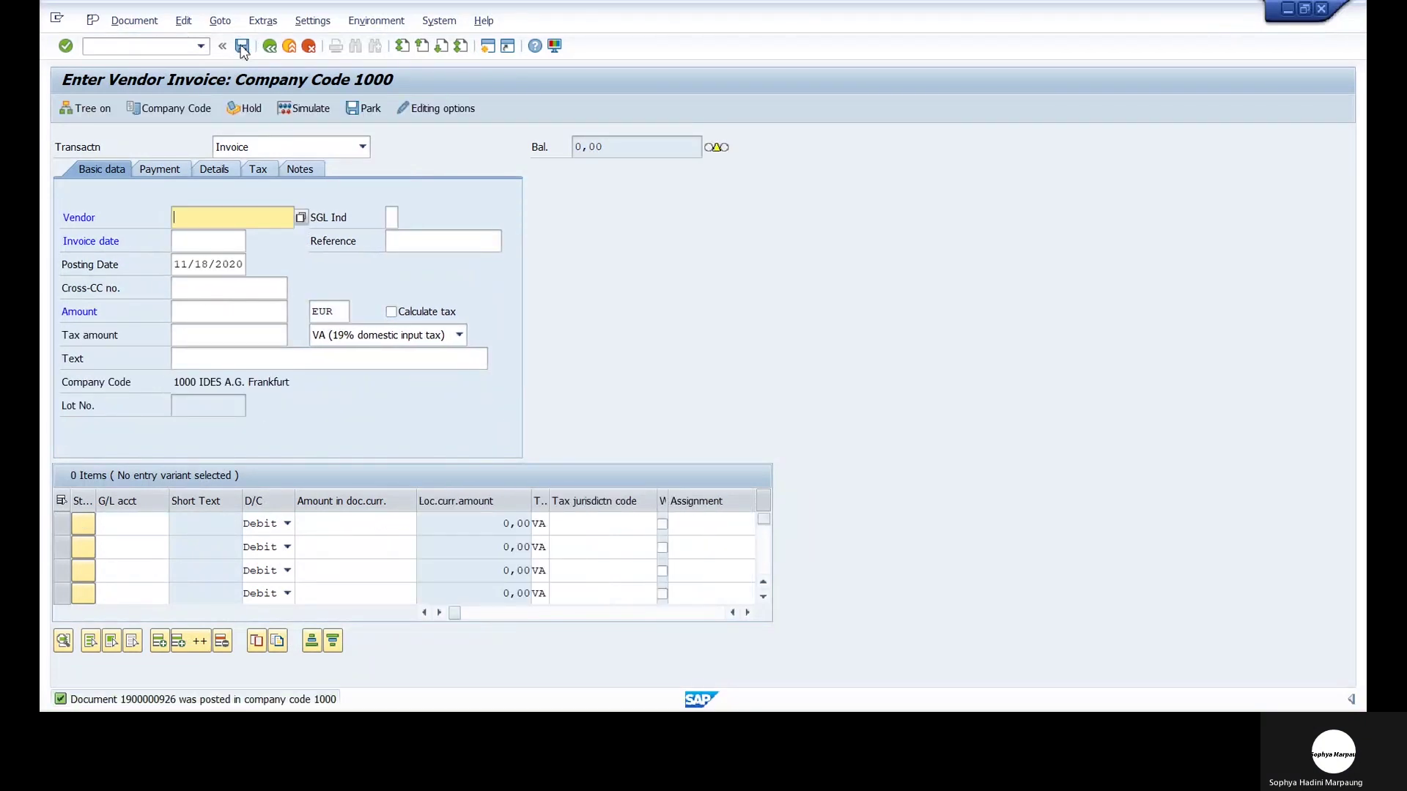
left_click(64, 701)
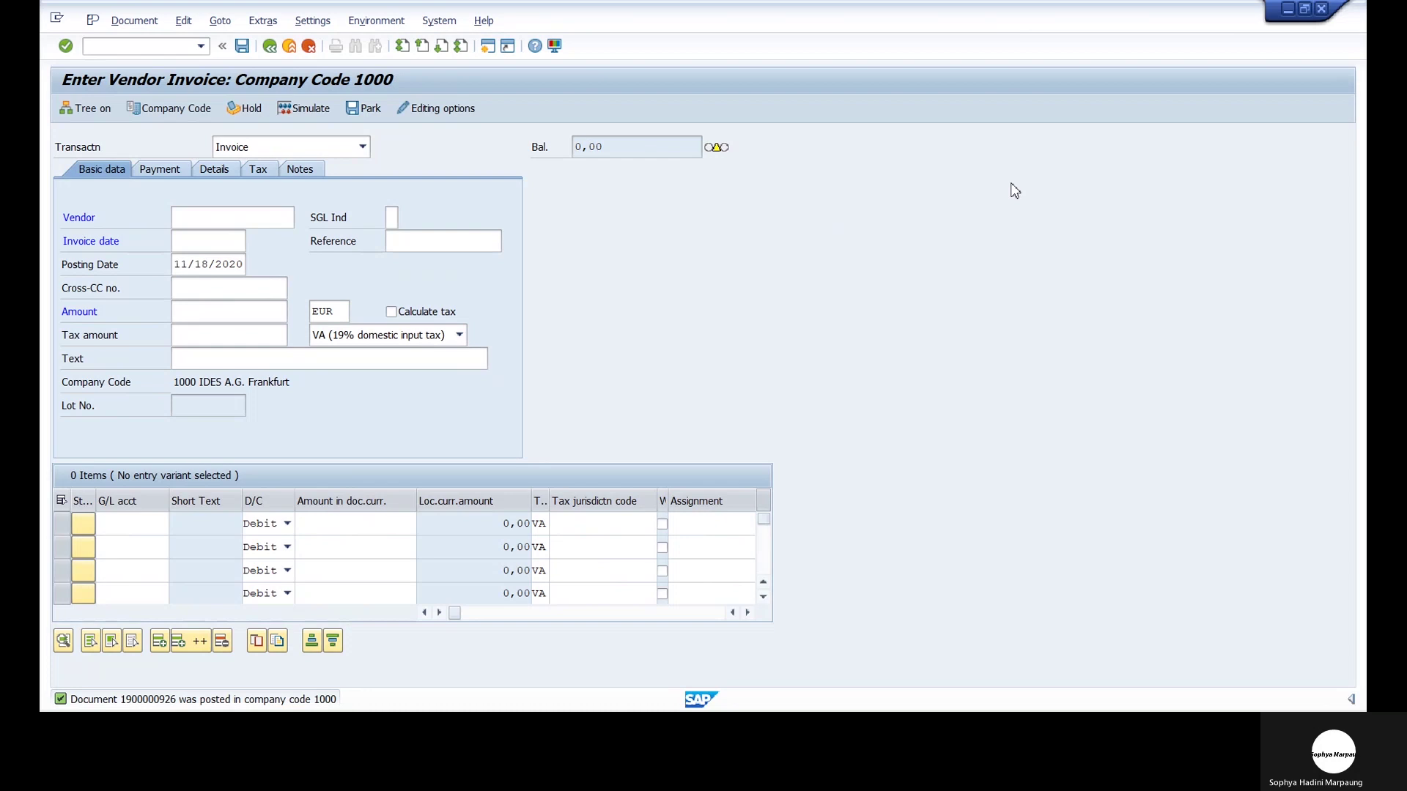
left_click(1242, 692)
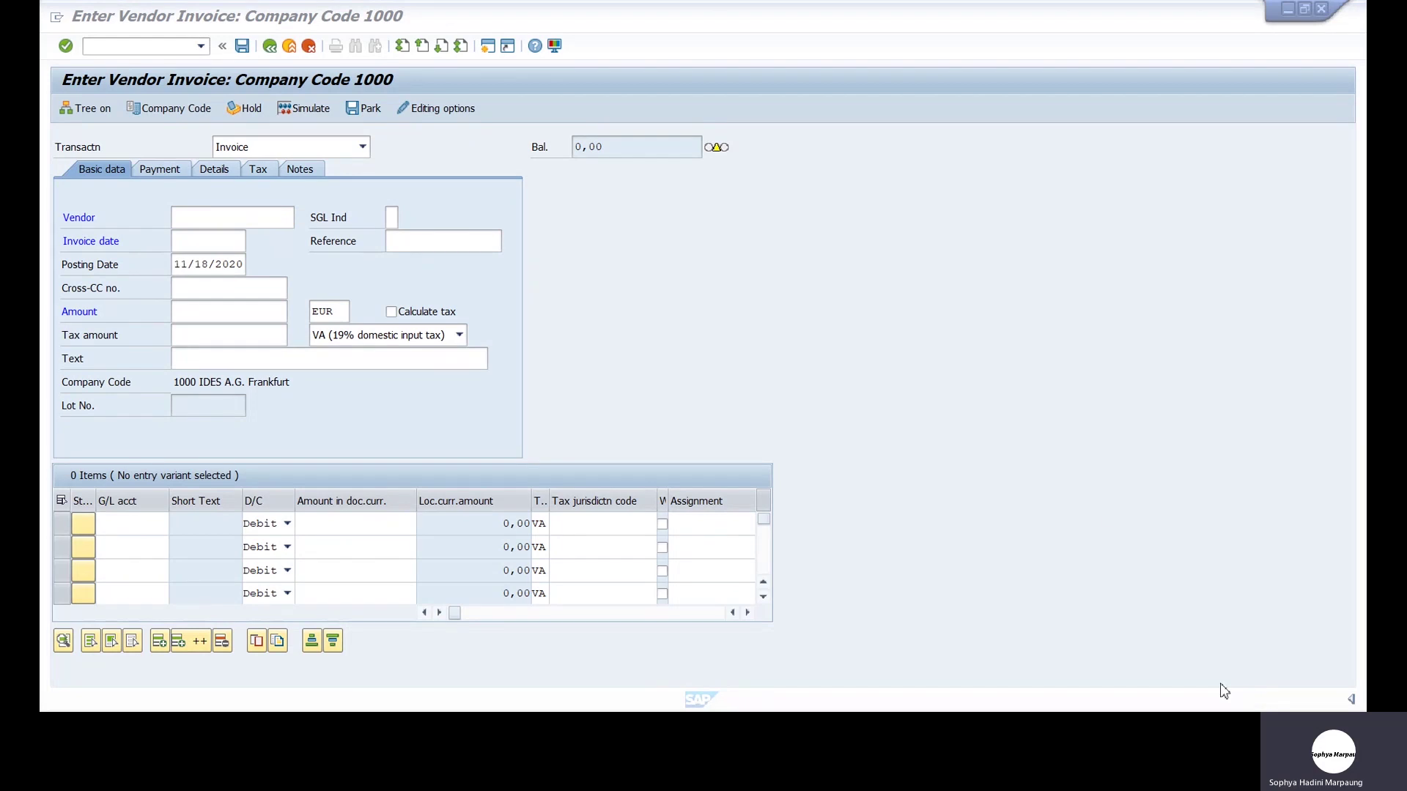
End the vendor invoice transaction with the command /n and return to the SAP Easy Access menu
left_click(145, 46)
type("/n")
key("Return")
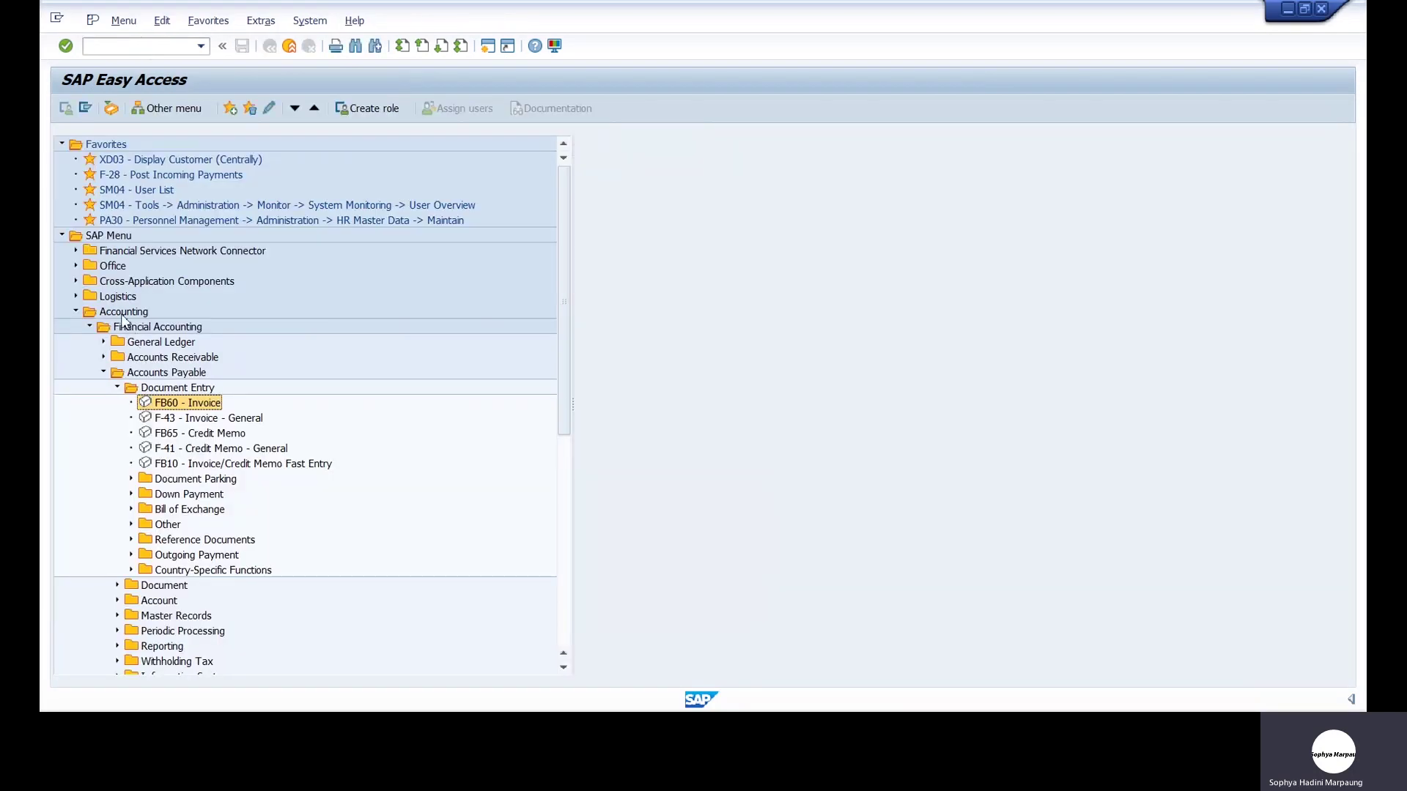
Expand the SAP menu through Accounting, Controlling, Cost Center Accounting and Information System to Reports for Cost Center Accounting
double_click(123, 312)
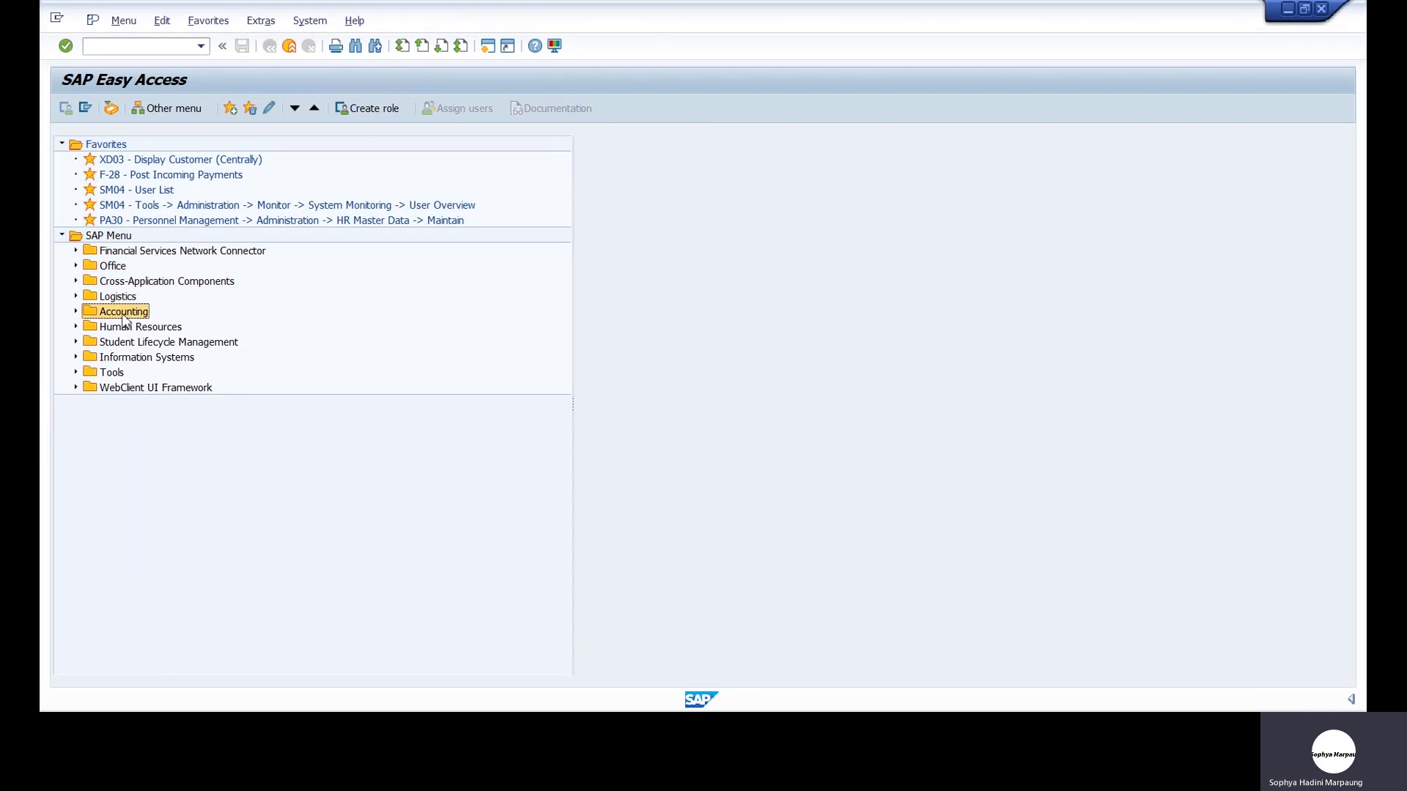
double_click(123, 314)
double_click(147, 358)
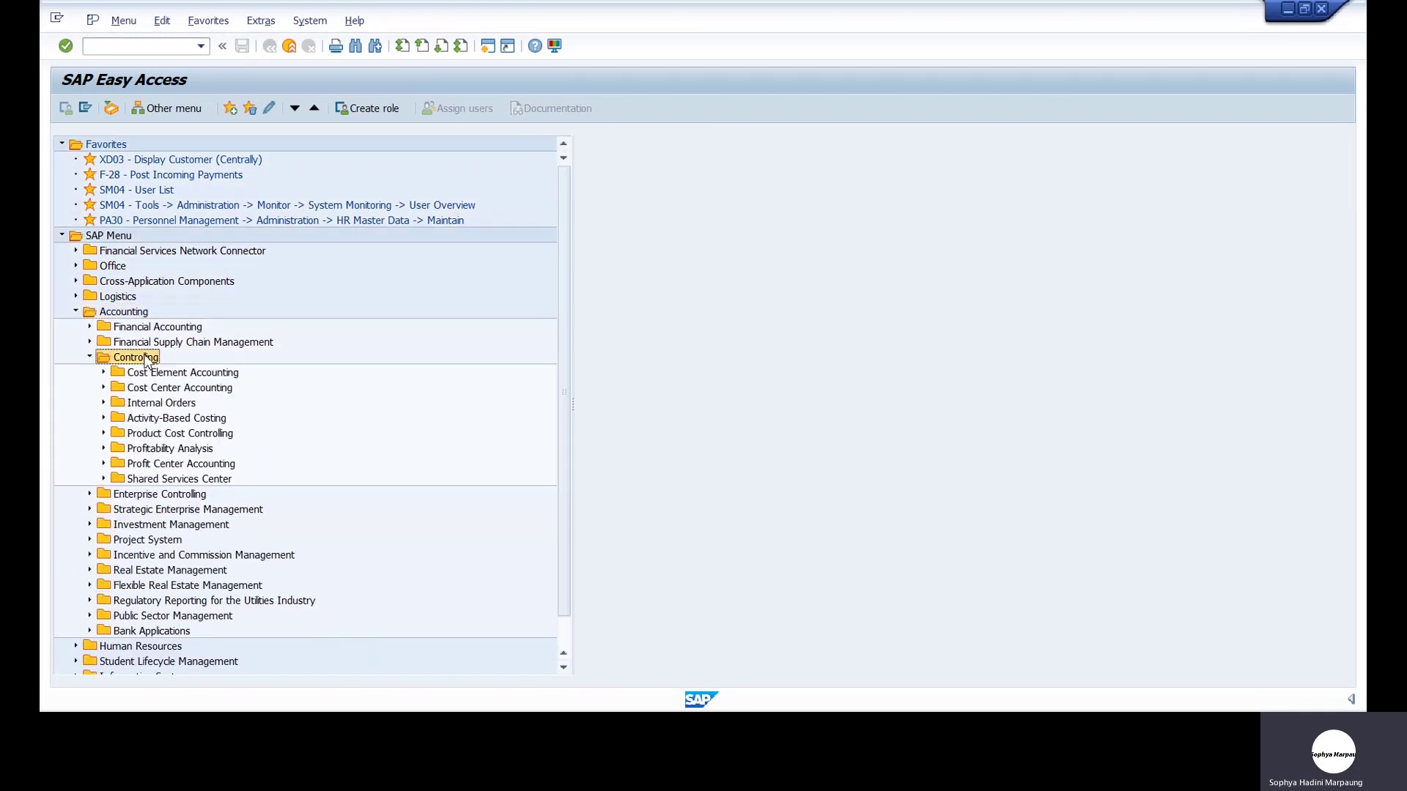
double_click(154, 389)
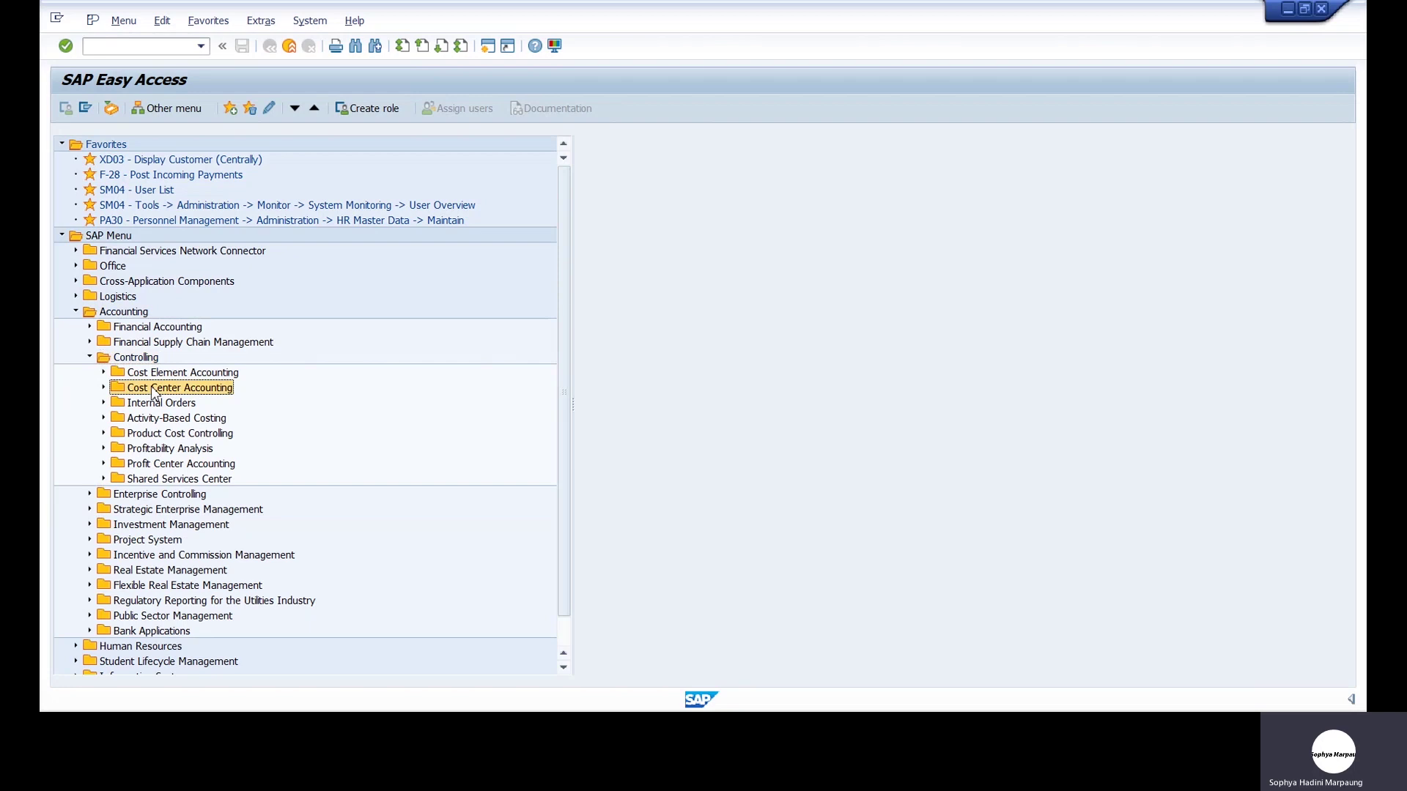
double_click(186, 480)
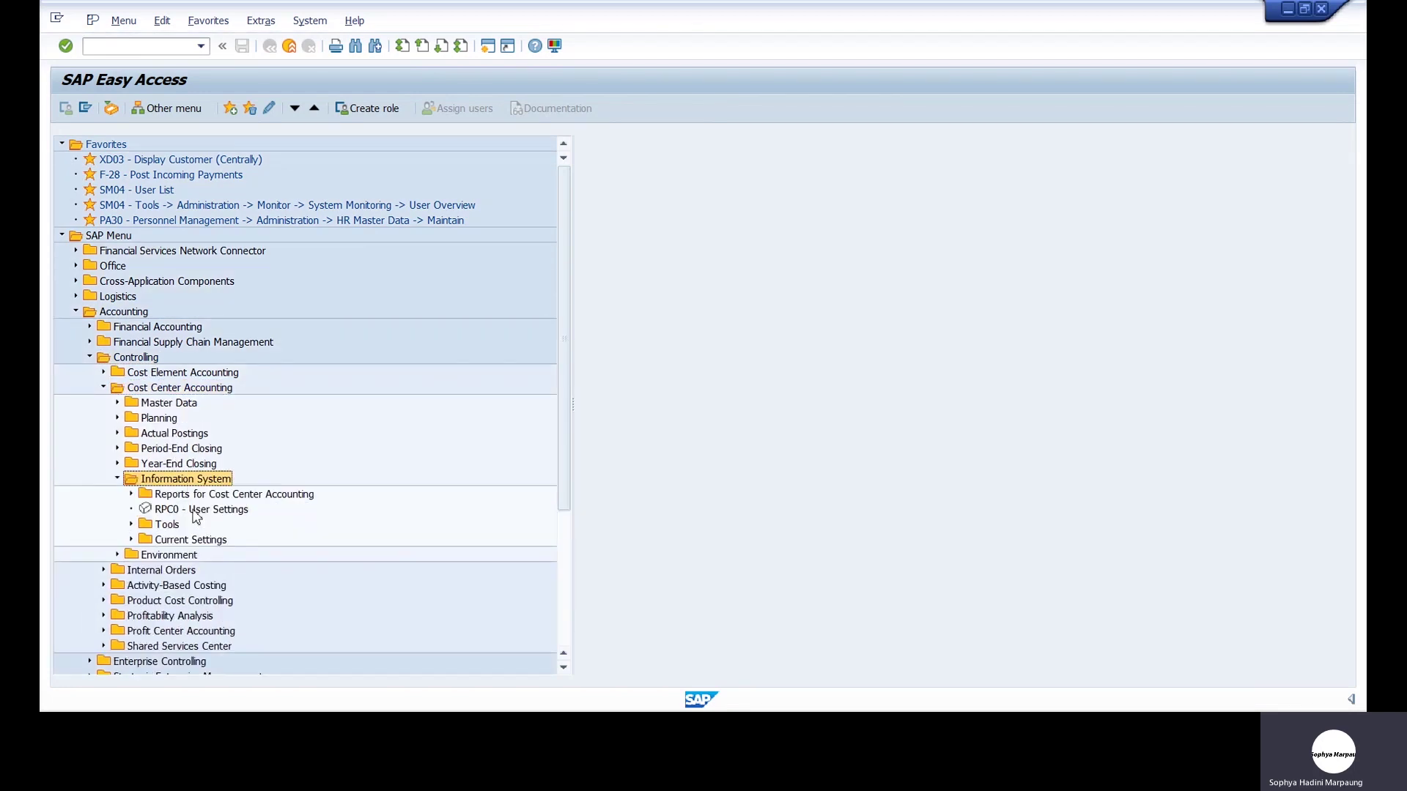
double_click(192, 496)
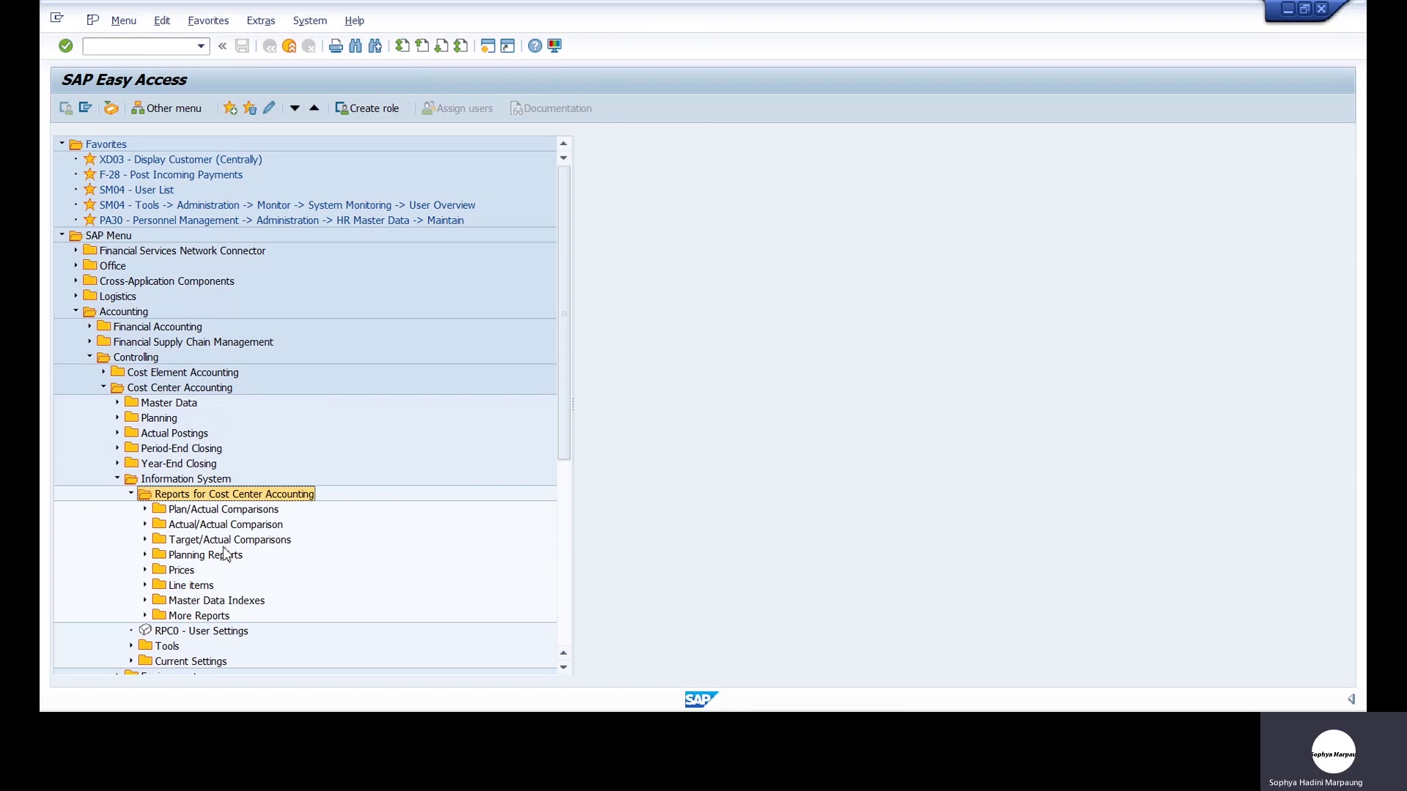
Open the plan/actual comparison report S_ALR_87013611 - Cost Centers: Actual/Plan/Variance
left_click(204, 515)
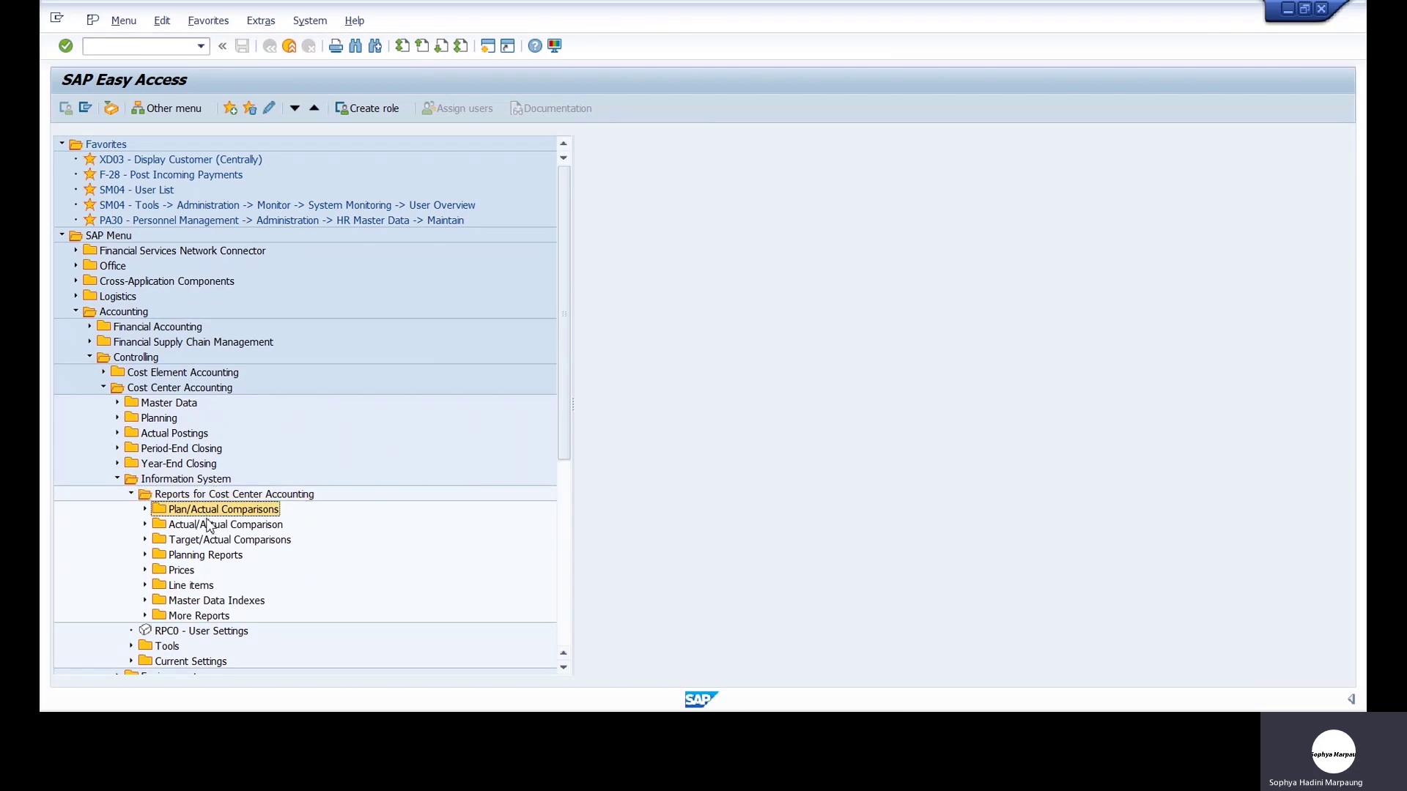
left_click(208, 526)
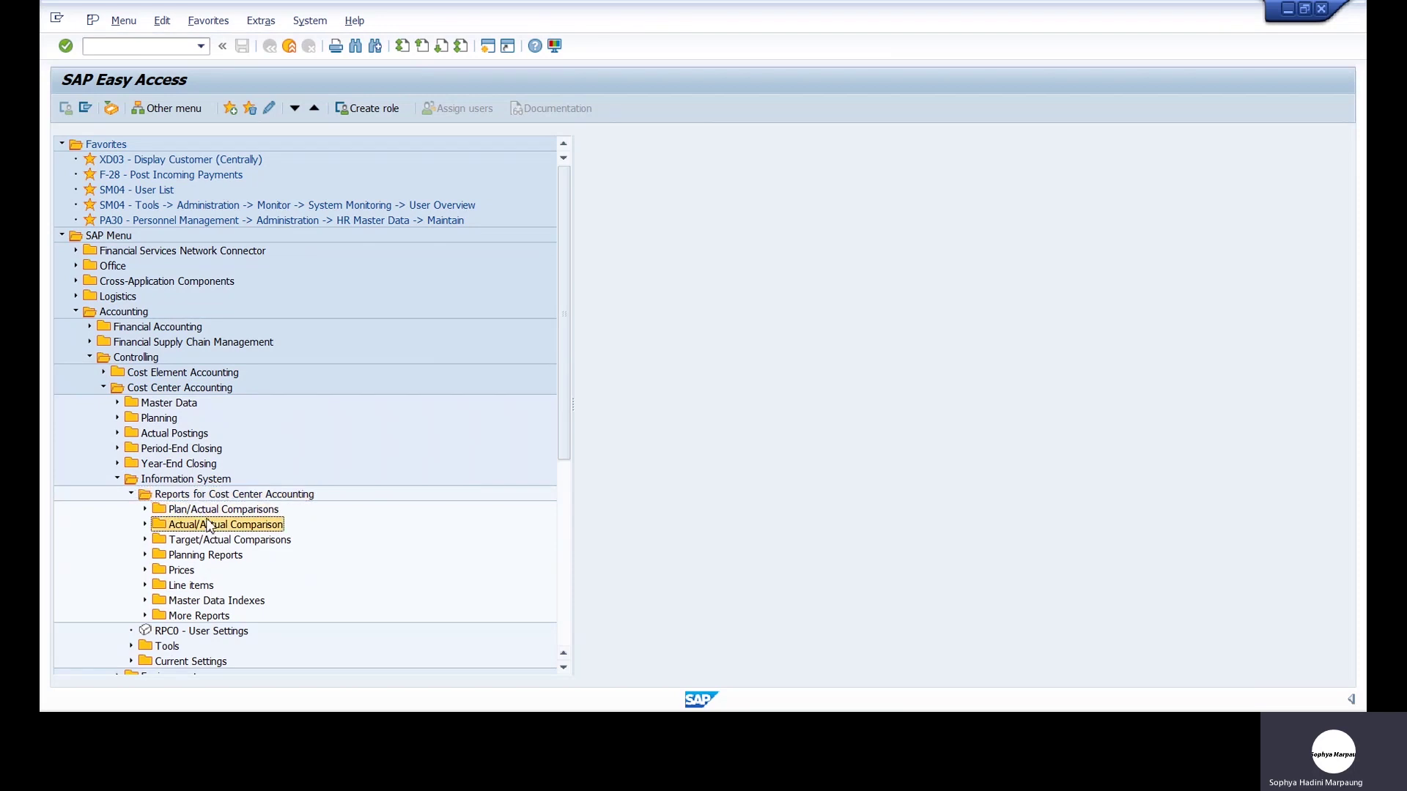
double_click(211, 511)
left_click(228, 526)
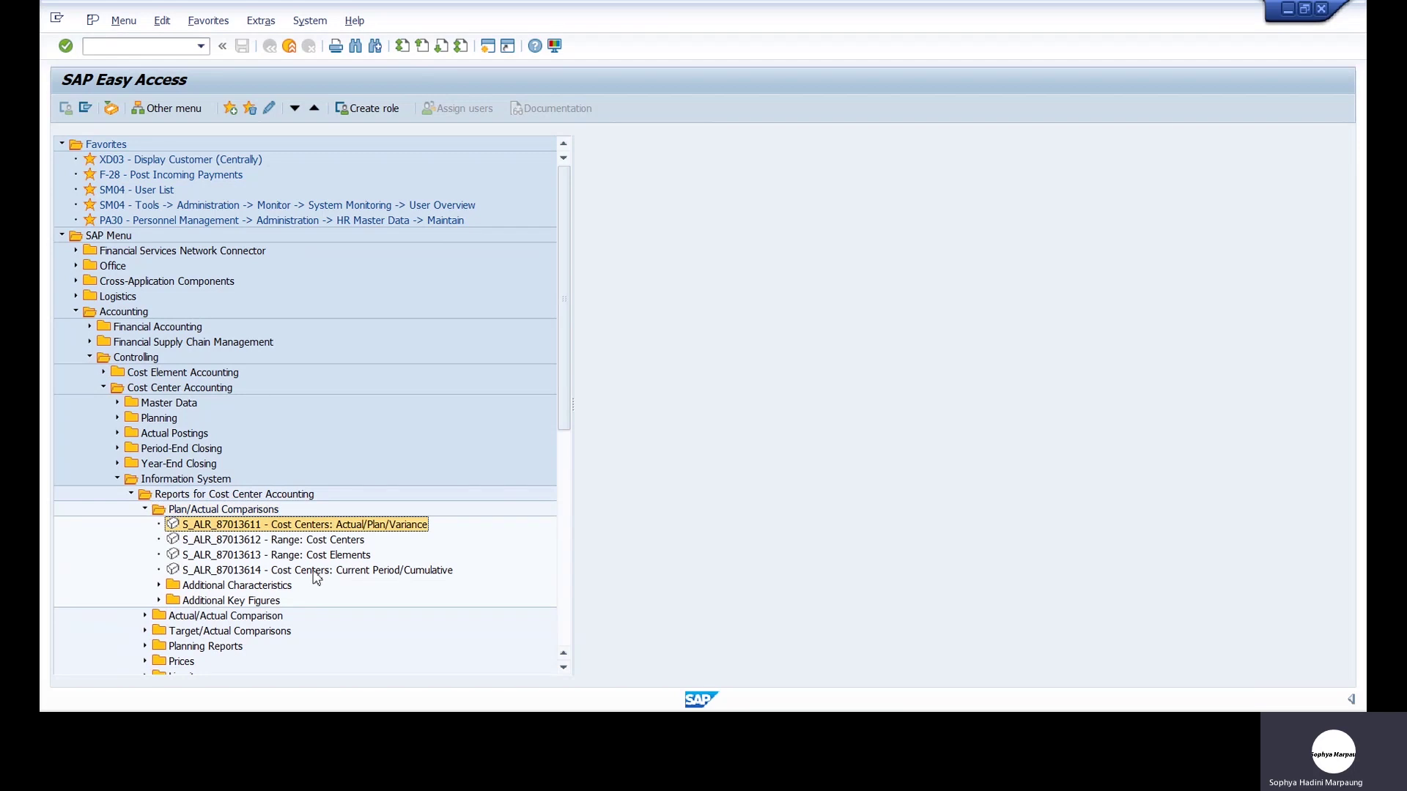
double_click(255, 528)
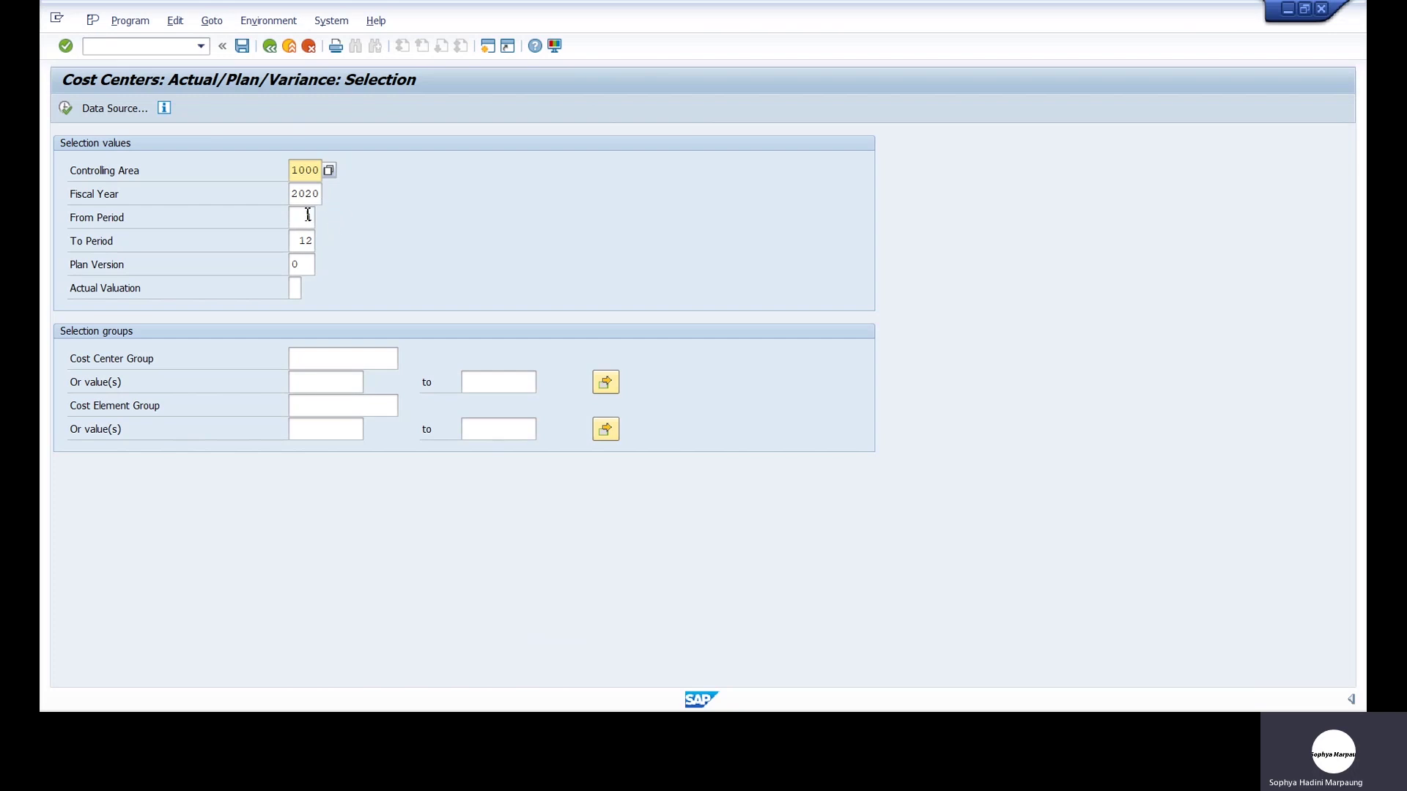
Review the report's starting period and browse the list of possible plan versions, then close the list
left_click(307, 217)
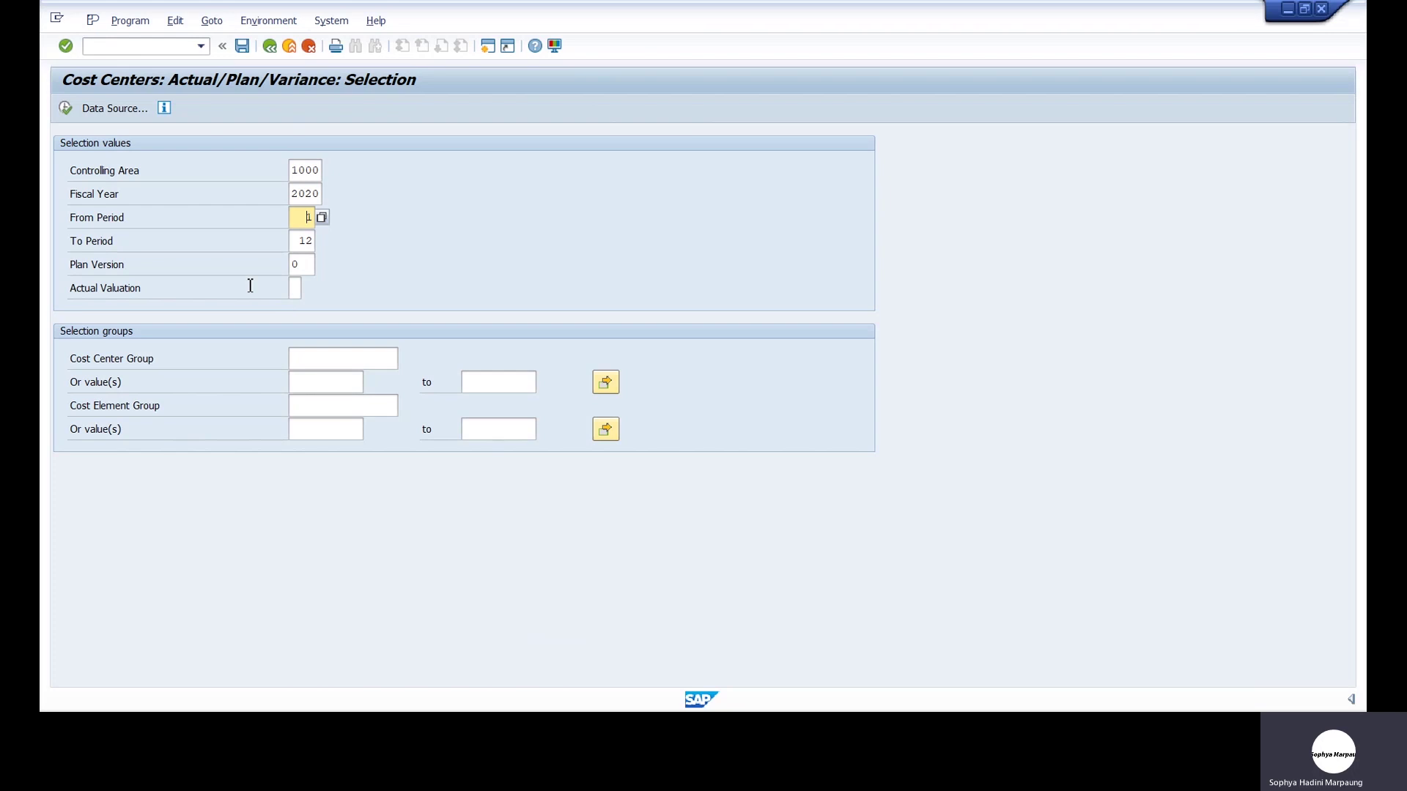
left_click(309, 270)
left_click(321, 266)
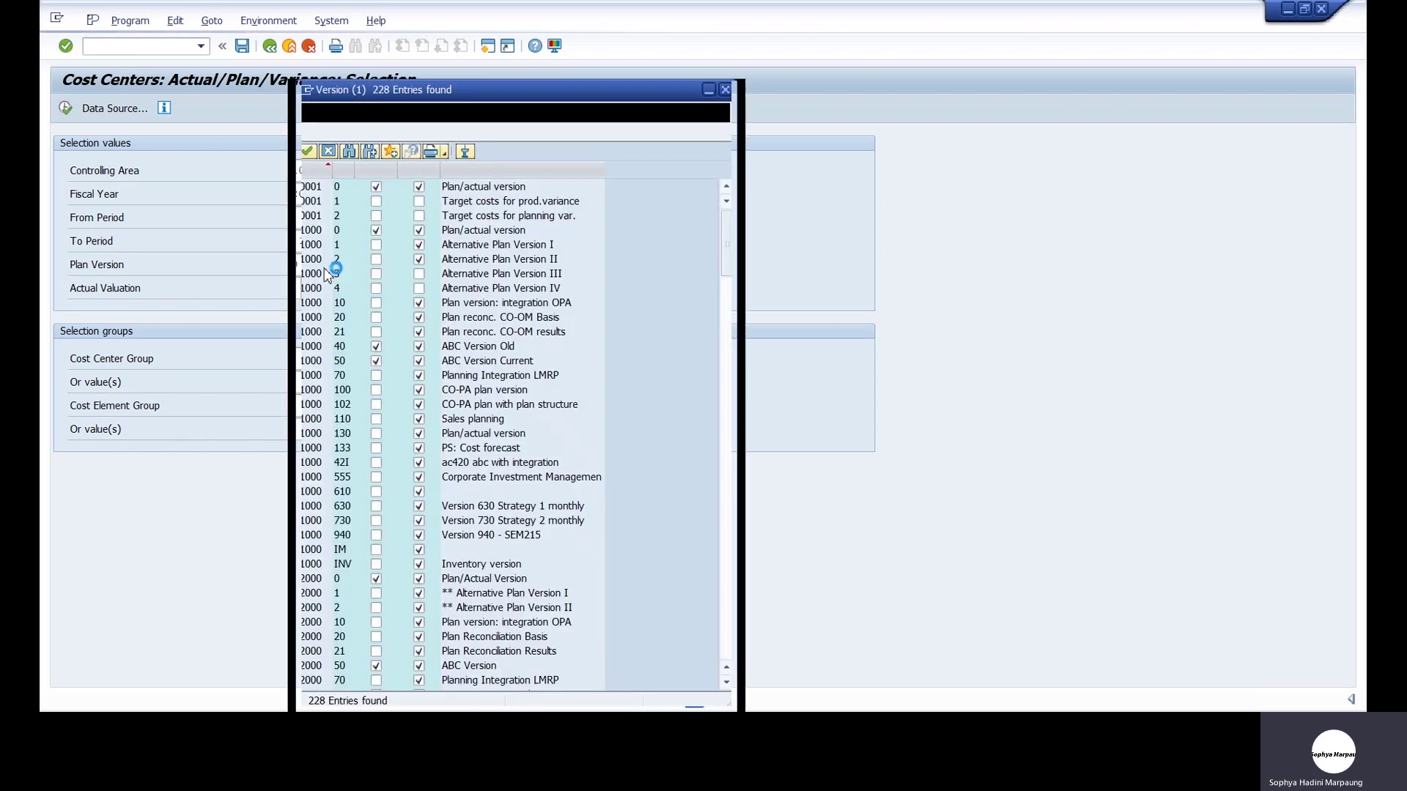
left_click_drag(725, 243, 720, 587)
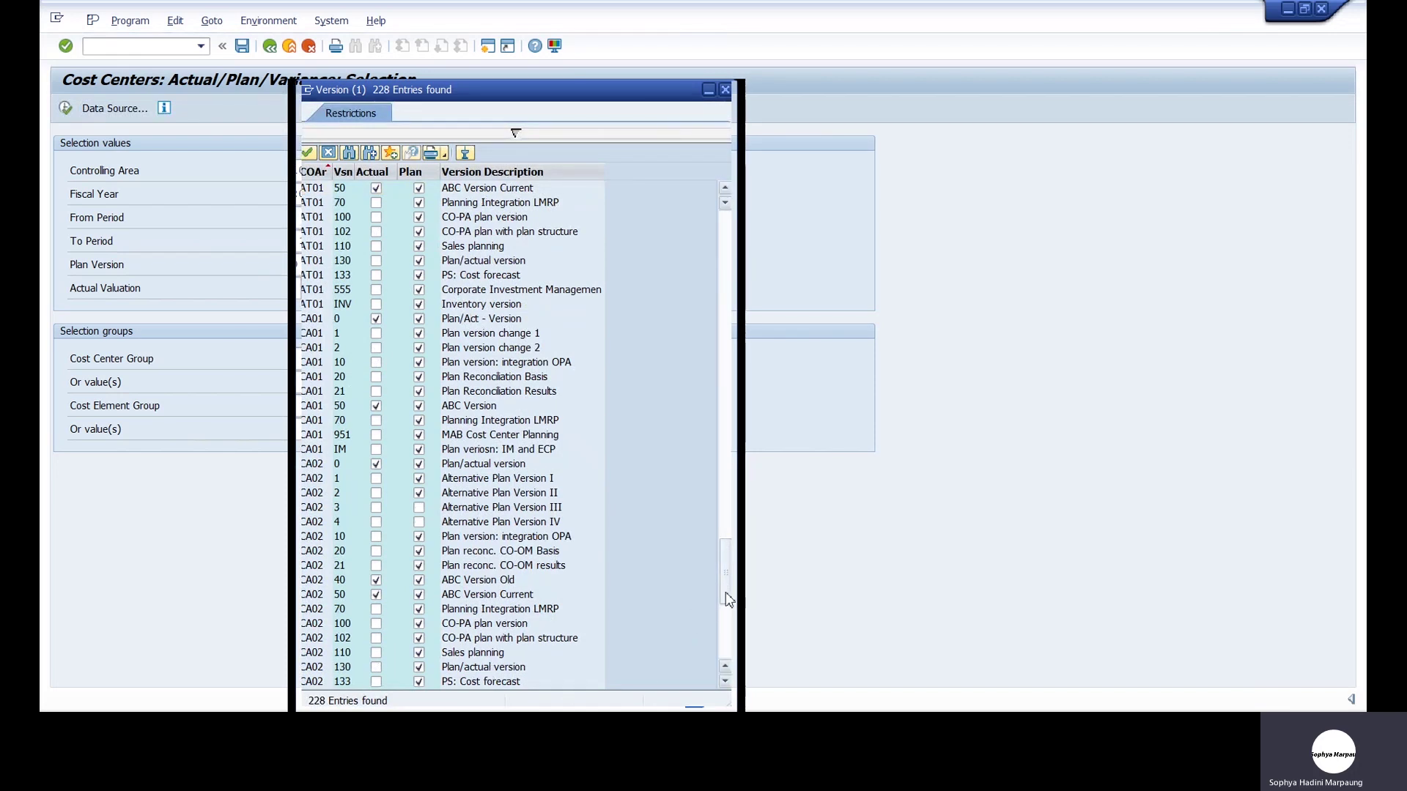
left_click_drag(729, 599, 726, 645)
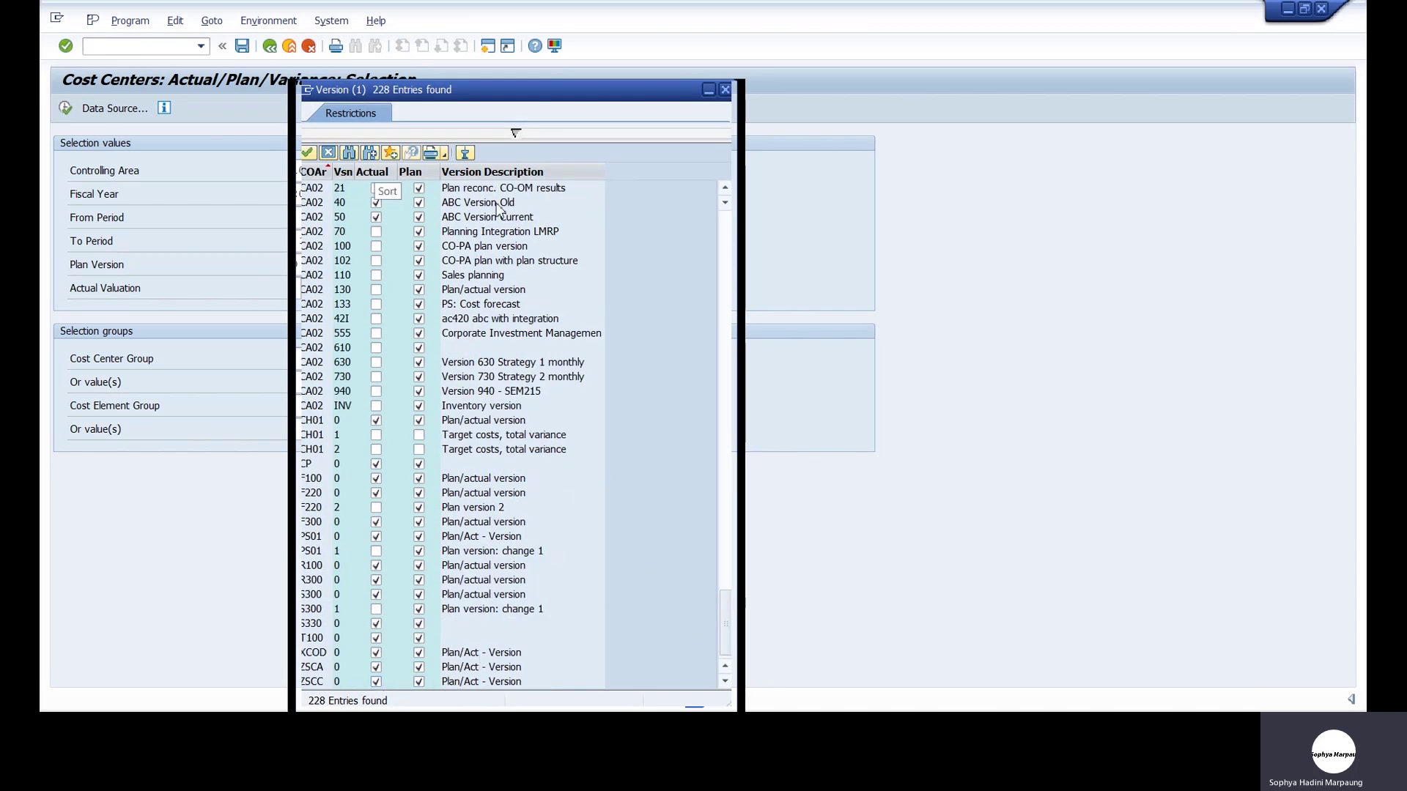
left_click_drag(728, 618, 711, 235)
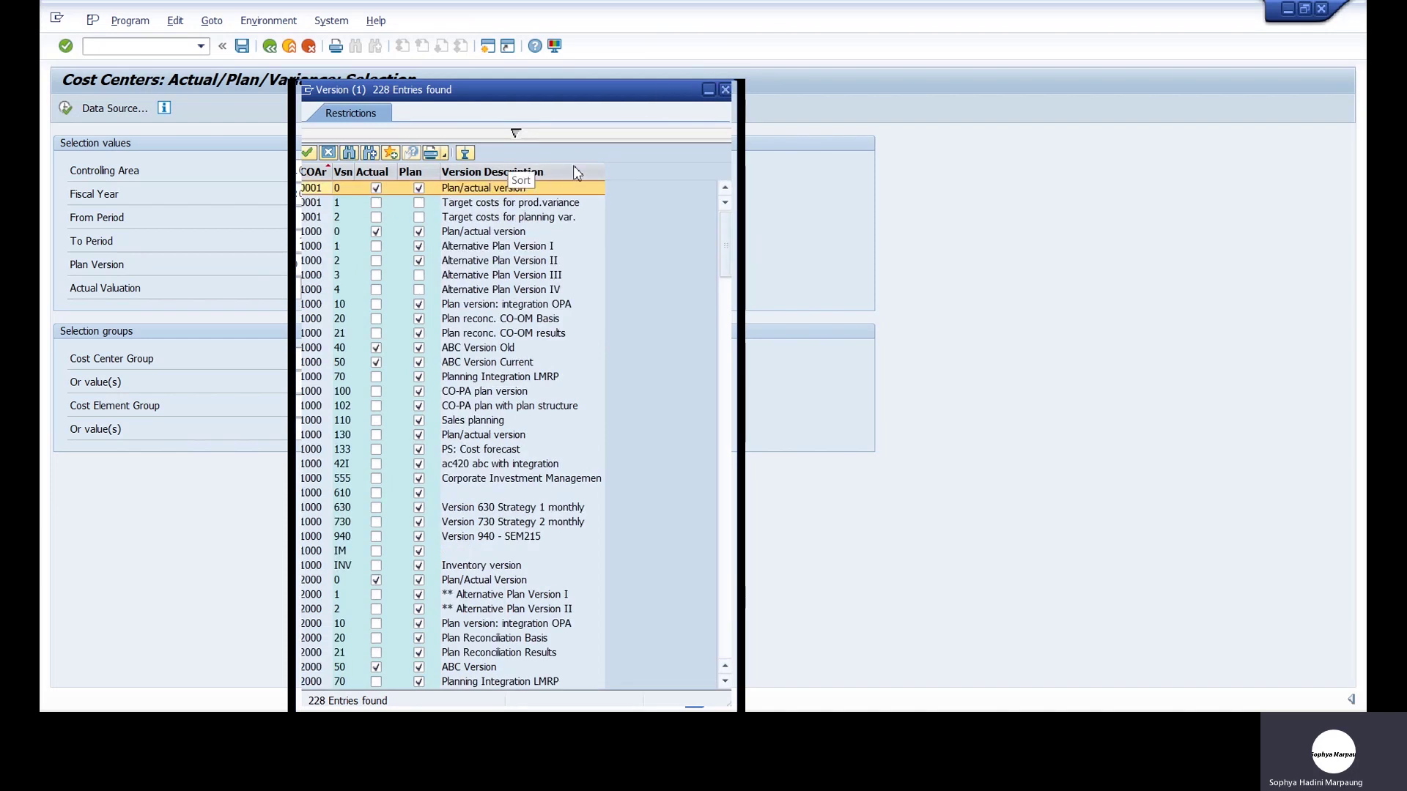
left_click(728, 90)
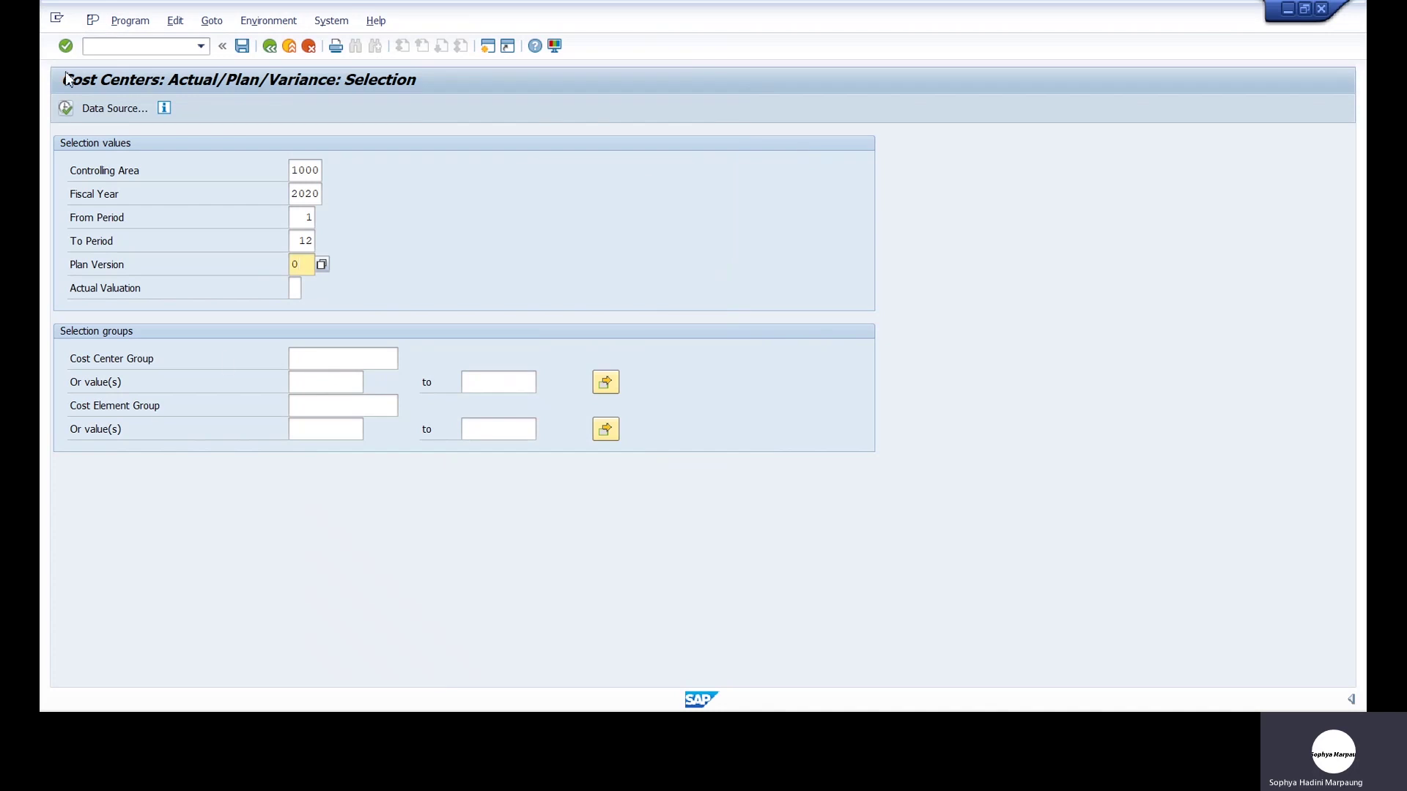
Run the Actual/Plan/Variance report and compare the actual and plan costs of cost element 476000 Office supplies
left_click(66, 109)
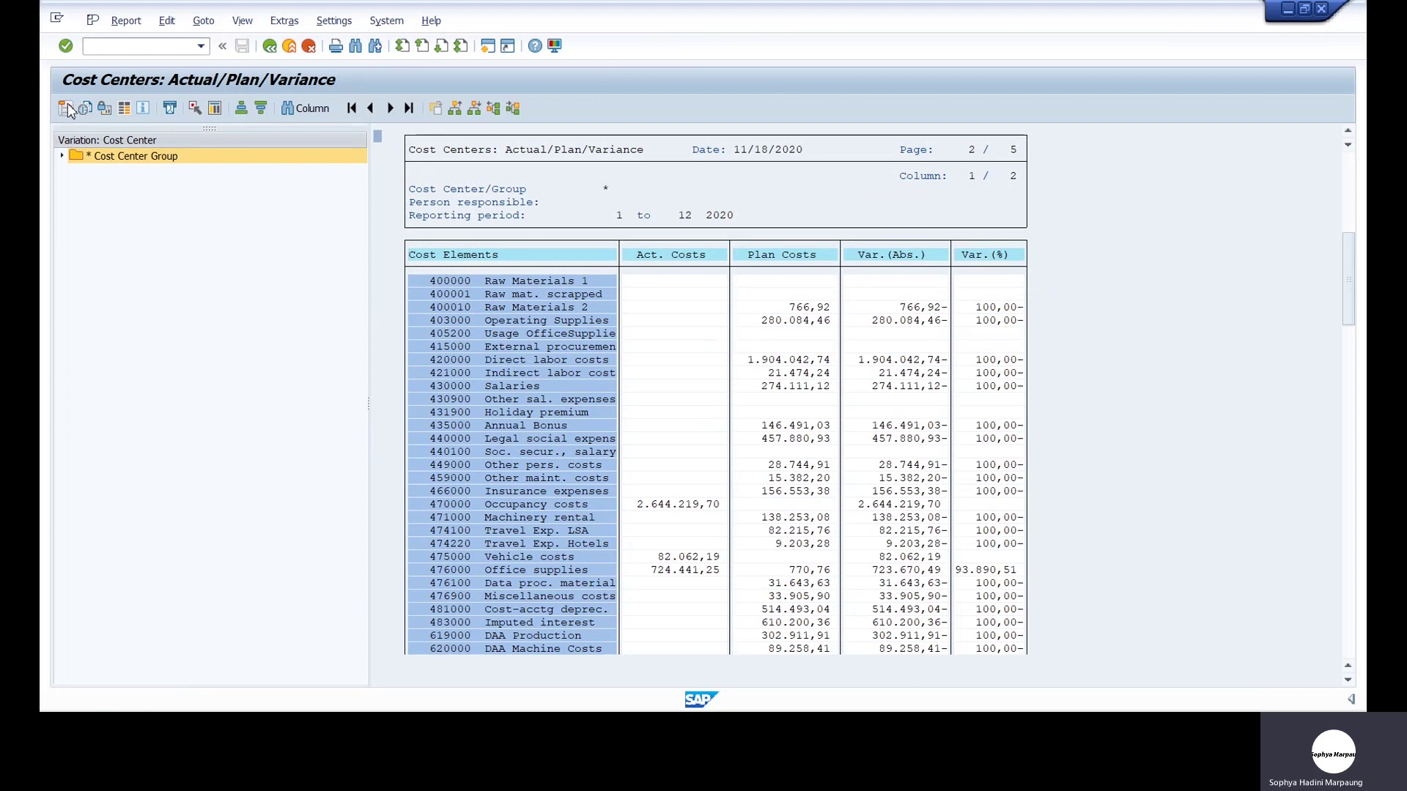
scroll(488, 561, "down", 1)
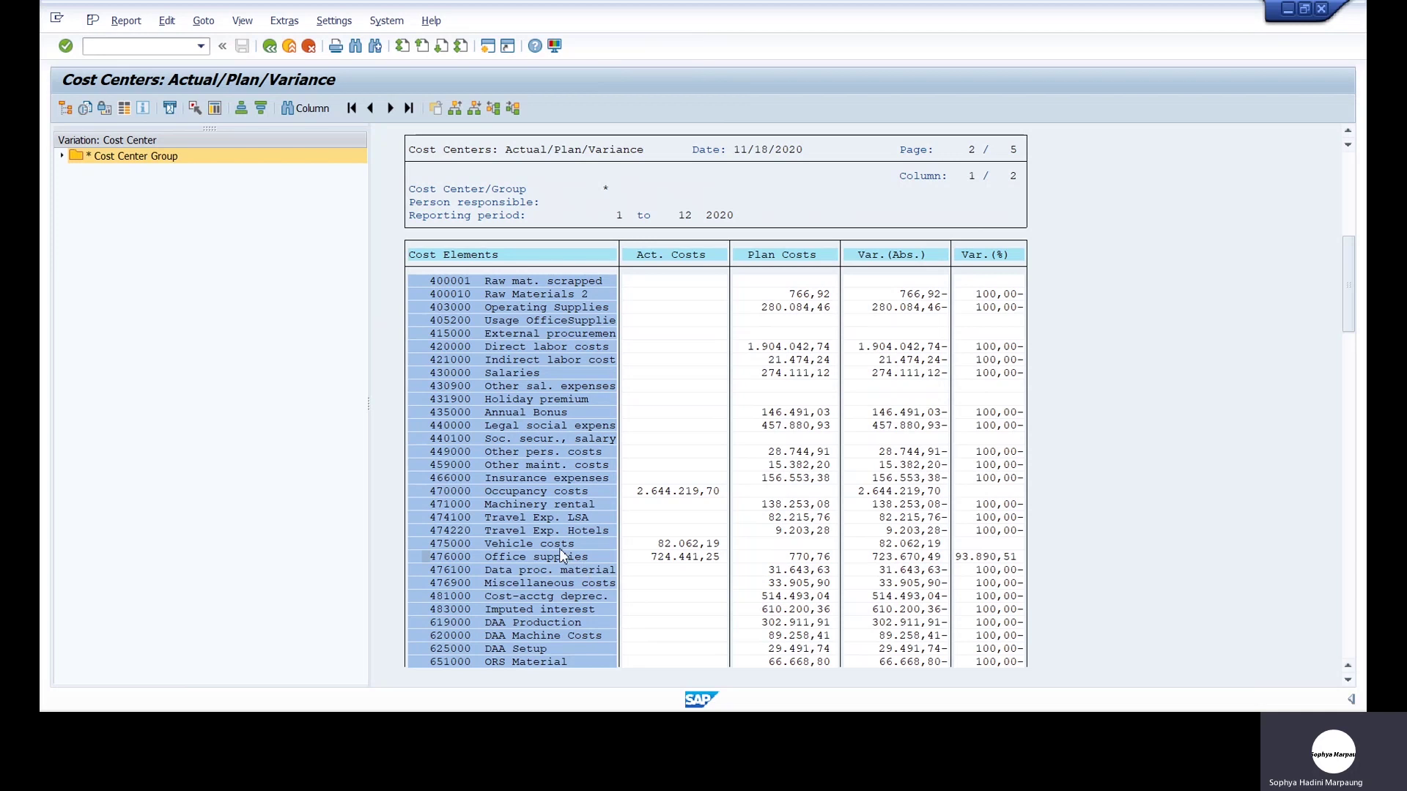
left_click(681, 558)
left_click(812, 559)
scroll(813, 557, "down", 2)
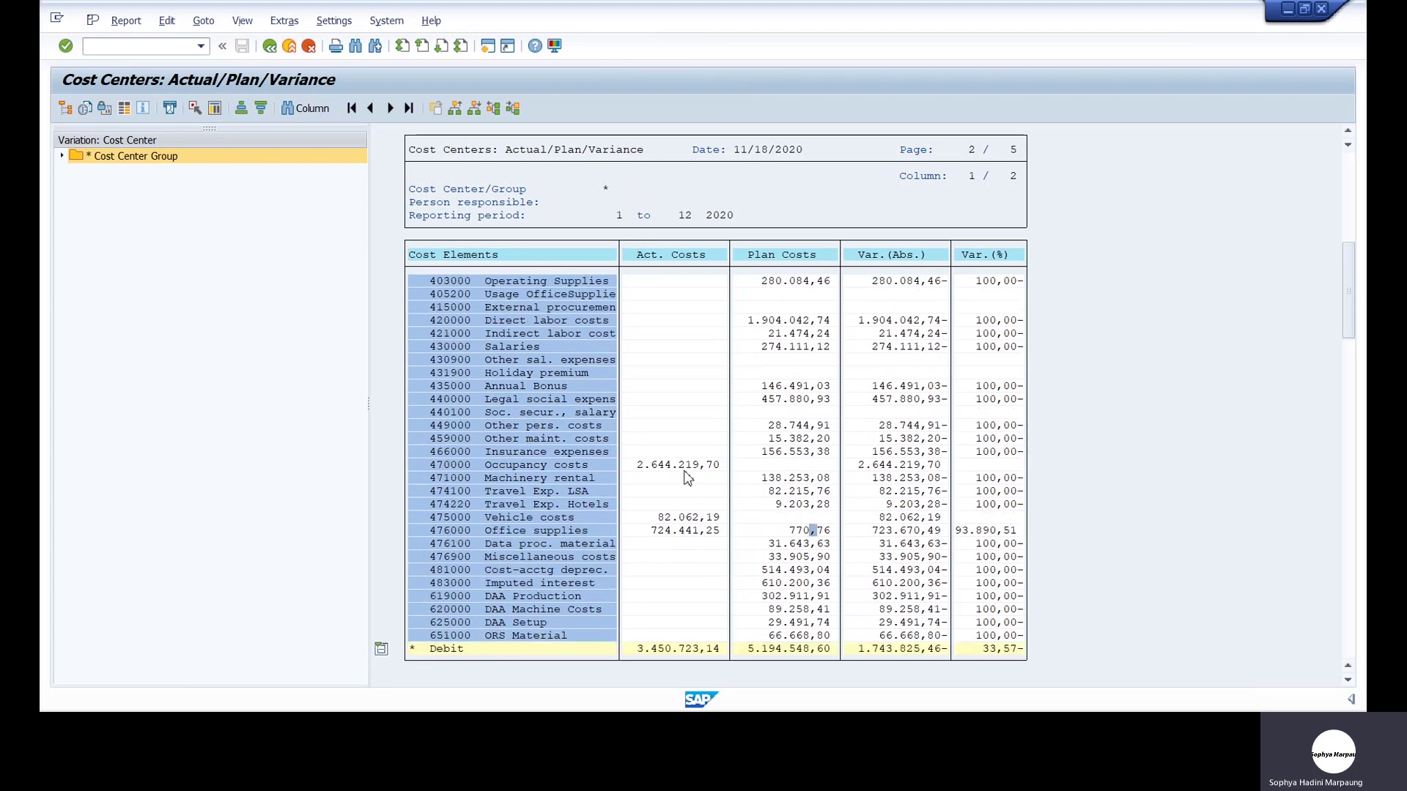
Call up the Cost Centers: Actual Line Items report for the actual costs of 476000 Office supplies
left_click(689, 529)
double_click(692, 535)
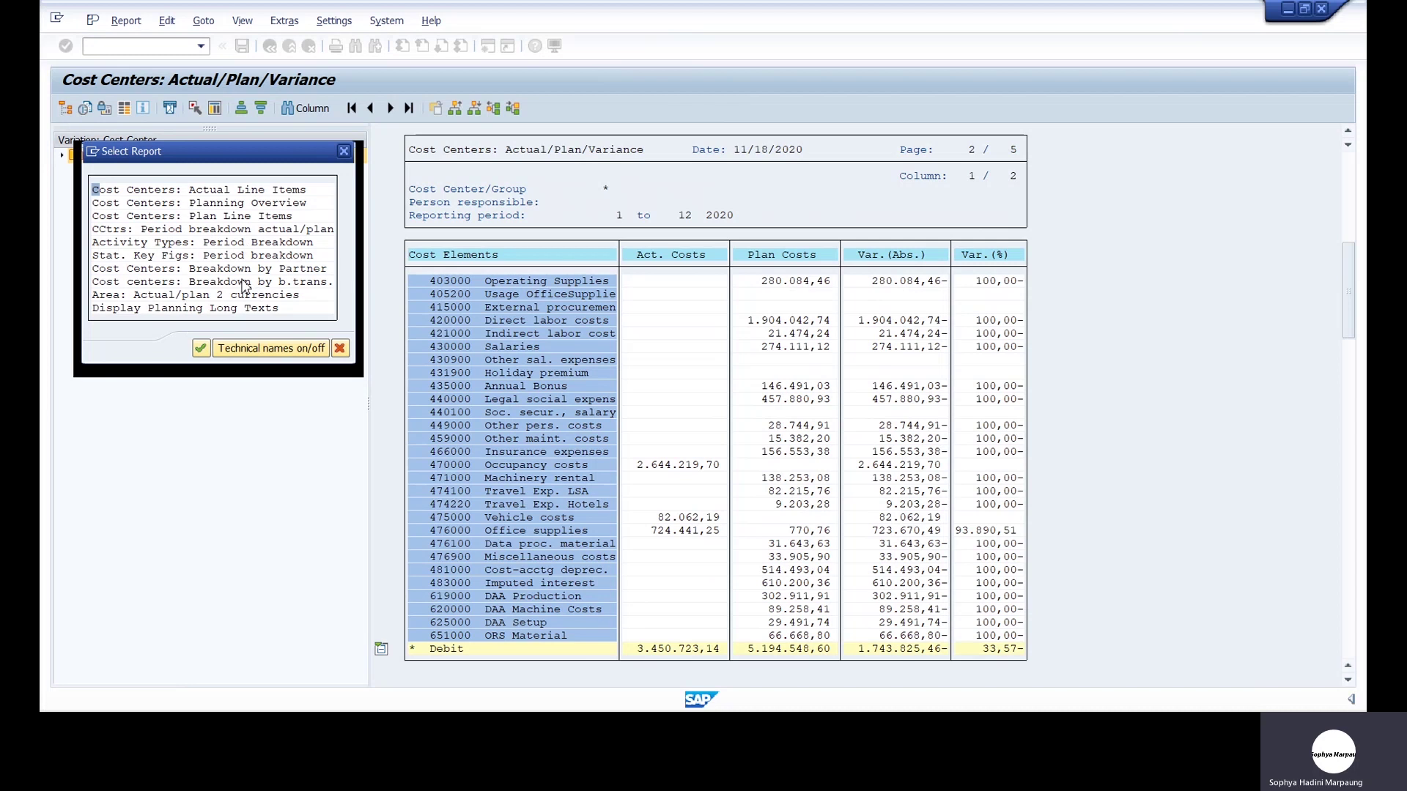
left_click(201, 349)
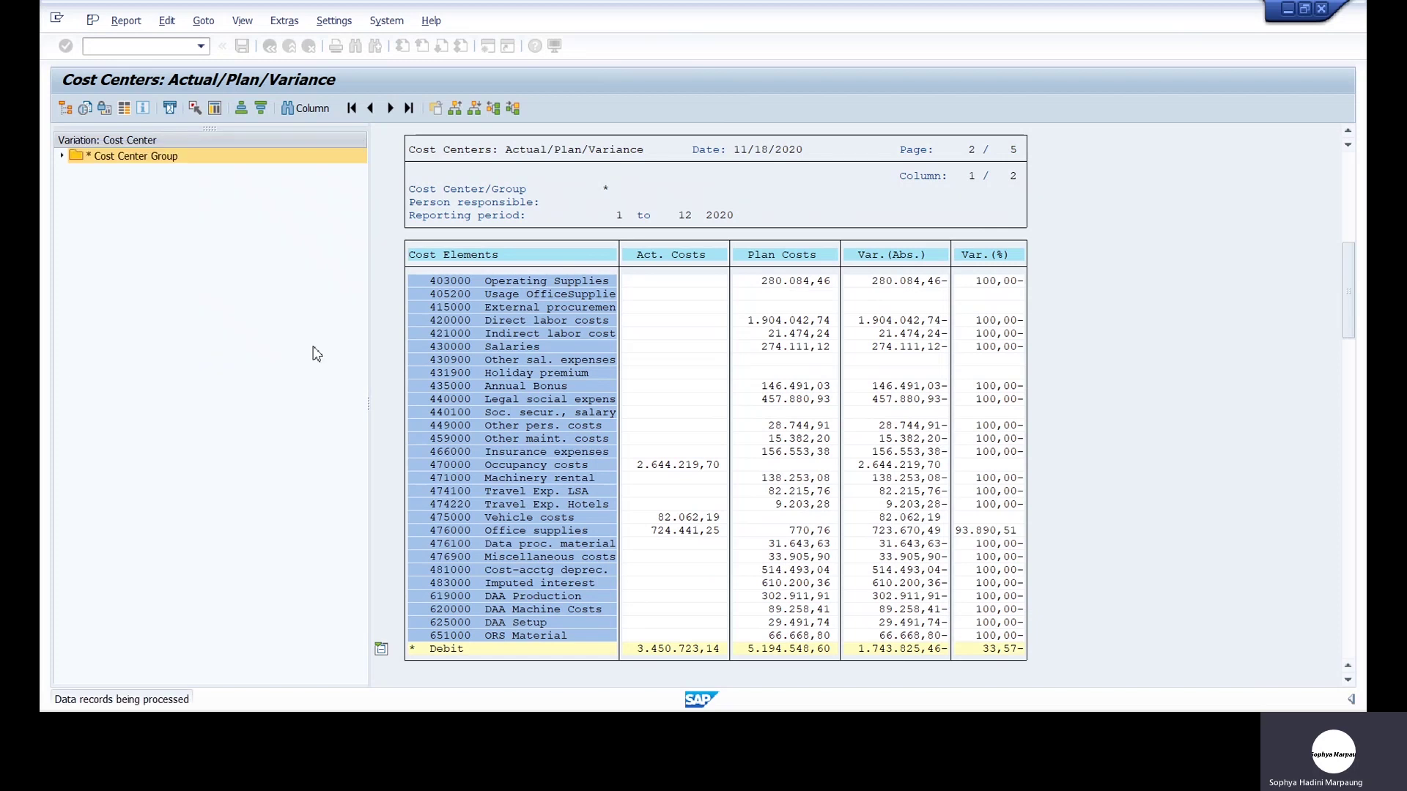